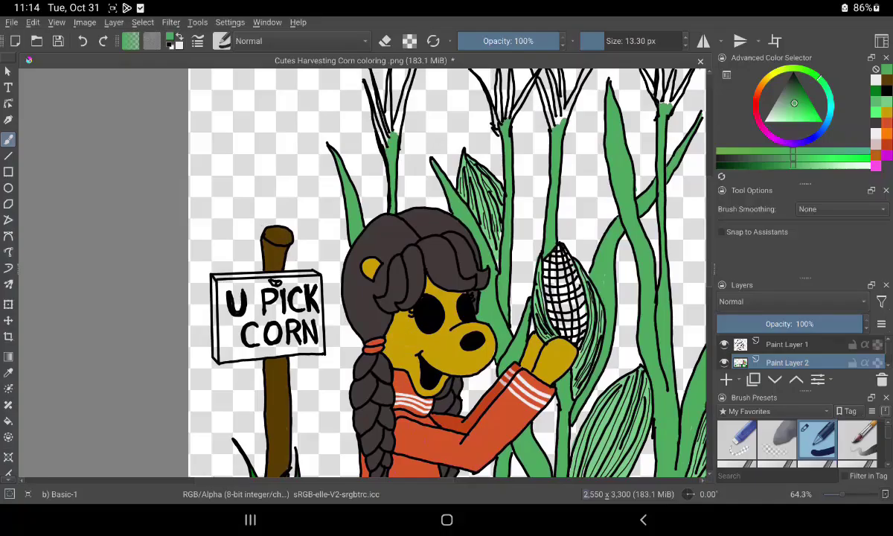
# Pick a pale light blue from the blue hue ring and shade triangle for the sky
pyautogui.click(823, 122)
pyautogui.click(828, 164)
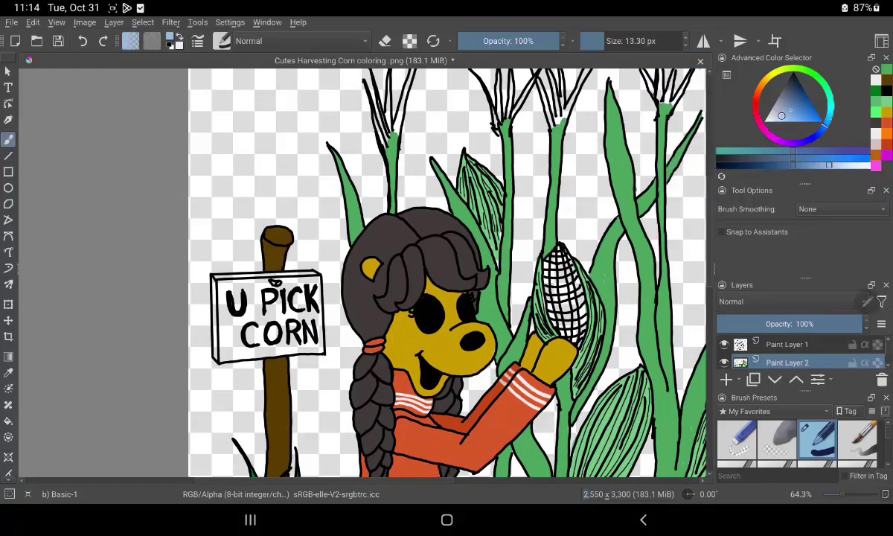
pyautogui.click(834, 163)
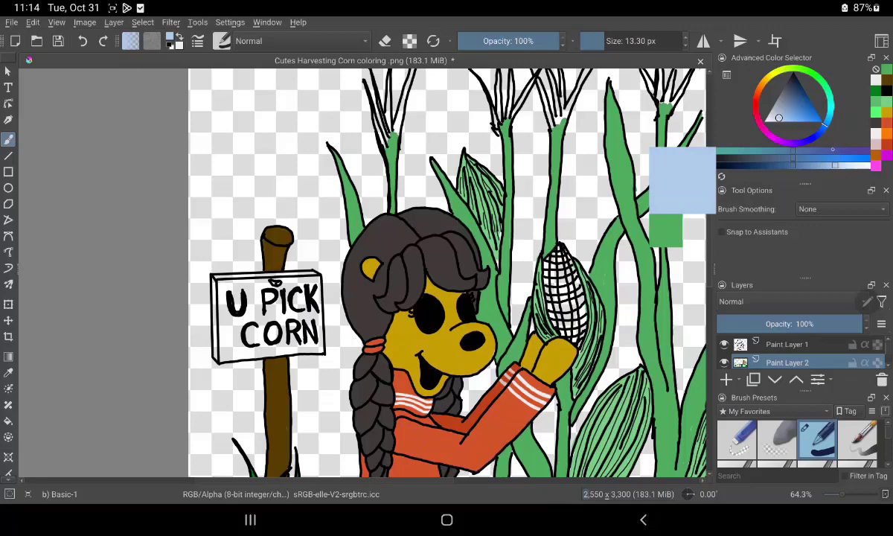
# Brush light-blue sky along the left edge, lower left and right of the sign post
pyautogui.scroll(5, 611, 217)
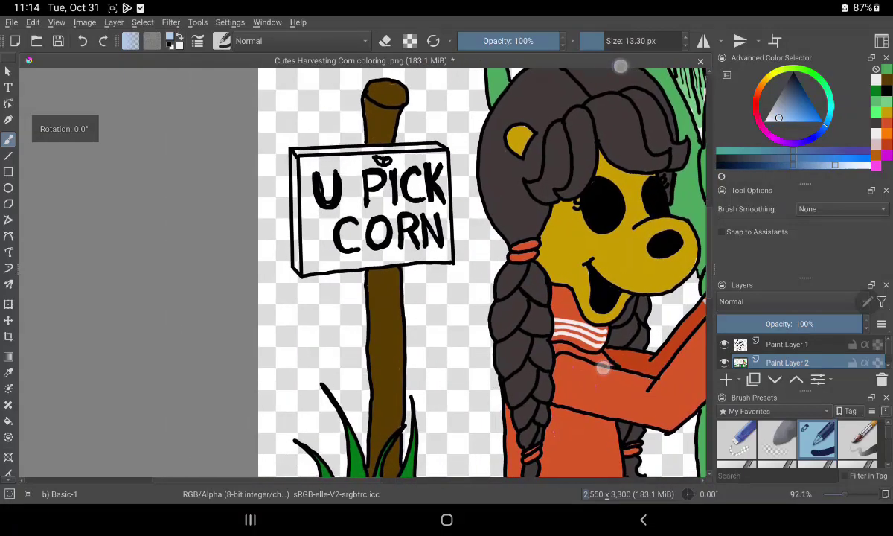
pyautogui.moveTo(270, 307); pyautogui.dragTo(270, 348)
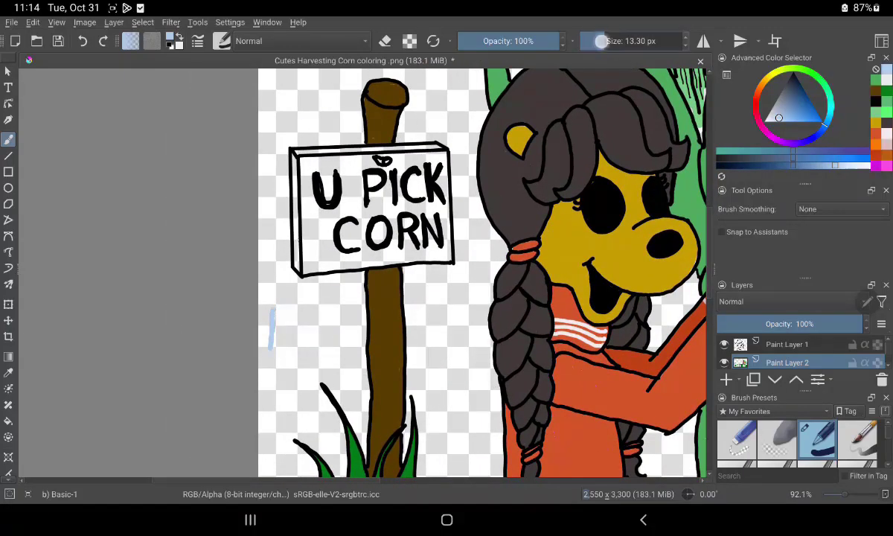
pyautogui.moveTo(263, 301)
pyautogui.mouseDown()
pyautogui.moveTo(267, 293)
pyautogui.moveTo(282, 319)
pyautogui.moveTo(325, 355)
pyautogui.moveTo(353, 343)
pyautogui.moveTo(283, 321)
pyautogui.moveTo(288, 302)
pyautogui.moveTo(343, 297)
pyautogui.moveTo(271, 219)
pyautogui.moveTo(264, 231)
pyautogui.moveTo(298, 116)
pyautogui.moveTo(339, 123)
pyautogui.moveTo(290, 78)
pyautogui.moveTo(259, 116)
pyautogui.mouseUp()
pyautogui.moveTo(280, 405)
pyautogui.mouseDown()
pyautogui.moveTo(313, 418)
pyautogui.moveTo(298, 398)
pyautogui.moveTo(270, 418)
pyautogui.moveTo(328, 354)
pyautogui.moveTo(331, 364)
pyautogui.moveTo(324, 303)
pyautogui.moveTo(337, 219)
pyautogui.moveTo(285, 325)
pyautogui.moveTo(305, 343)
pyautogui.moveTo(285, 354)
pyautogui.moveTo(295, 320)
pyautogui.mouseUp()
pyautogui.moveTo(435, 216)
pyautogui.mouseDown()
pyautogui.moveTo(437, 253)
pyautogui.moveTo(424, 165)
pyautogui.moveTo(461, 164)
pyautogui.moveTo(447, 247)
pyautogui.mouseUp()
pyautogui.moveTo(438, 213)
pyautogui.mouseDown()
pyautogui.moveTo(429, 209)
pyautogui.moveTo(420, 235)
pyautogui.mouseUp()
pyautogui.moveTo(436, 268)
pyautogui.mouseDown()
pyautogui.moveTo(469, 335)
pyautogui.moveTo(482, 333)
pyautogui.moveTo(465, 149)
pyautogui.moveTo(477, 111)
pyautogui.mouseUp()
# Fill the sky between the post and the hair and across the top left
pyautogui.scroll(-1, 476, 111)
pyautogui.scroll(5, 446, 186)
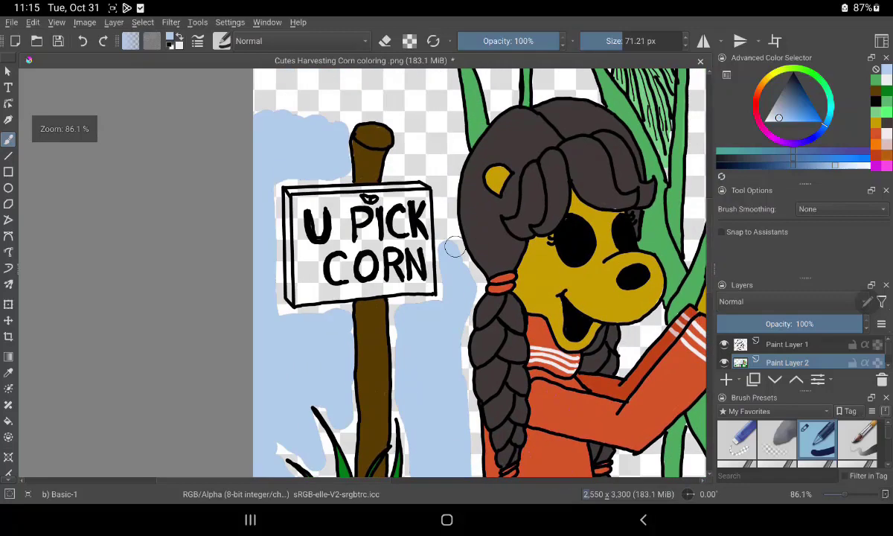
pyautogui.moveTo(414, 146); pyautogui.dragTo(438, 160)
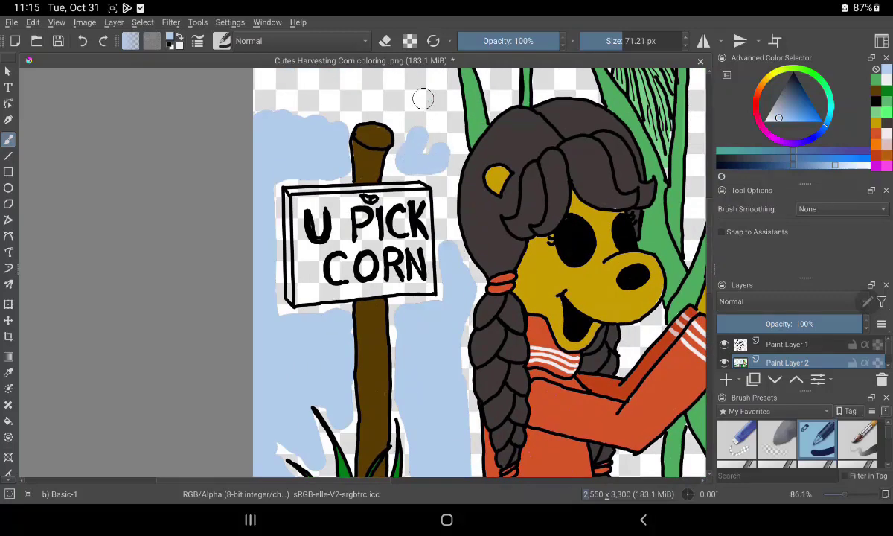
pyautogui.moveTo(423, 98)
pyautogui.mouseDown()
pyautogui.moveTo(417, 120)
pyautogui.moveTo(443, 135)
pyautogui.moveTo(443, 169)
pyautogui.mouseUp()
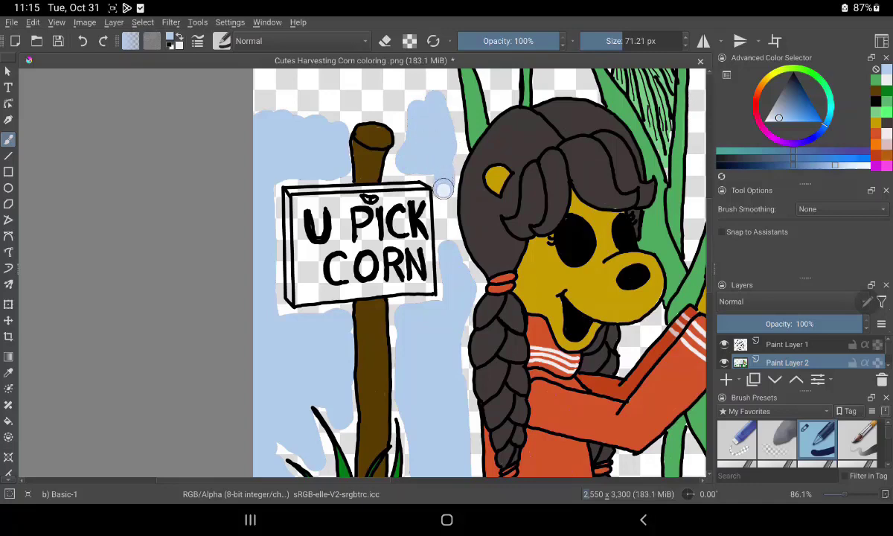
pyautogui.moveTo(444, 211); pyautogui.dragTo(453, 268)
pyautogui.moveTo(394, 91)
pyautogui.mouseDown()
pyautogui.moveTo(408, 127)
pyautogui.moveTo(338, 124)
pyautogui.moveTo(349, 96)
pyautogui.moveTo(307, 96)
pyautogui.moveTo(261, 112)
pyautogui.mouseUp()
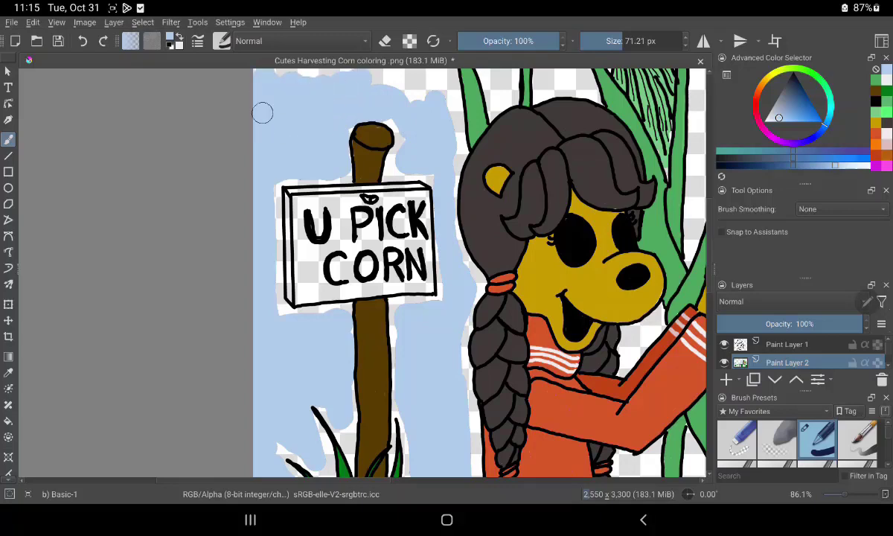
pyautogui.moveTo(538, 156); pyautogui.dragTo(516, 296)
pyautogui.moveTo(375, 216)
pyautogui.mouseDown()
pyautogui.moveTo(365, 138)
pyautogui.moveTo(331, 99)
pyautogui.moveTo(289, 215)
pyautogui.moveTo(235, 110)
pyautogui.moveTo(268, 114)
pyautogui.moveTo(359, 200)
pyautogui.moveTo(392, 133)
pyautogui.moveTo(408, 201)
pyautogui.moveTo(392, 121)
pyautogui.moveTo(449, 143)
pyautogui.moveTo(442, 160)
pyautogui.moveTo(475, 229)
pyautogui.moveTo(477, 198)
pyautogui.moveTo(455, 133)
pyautogui.moveTo(345, 90)
pyautogui.moveTo(226, 75)
pyautogui.mouseUp()
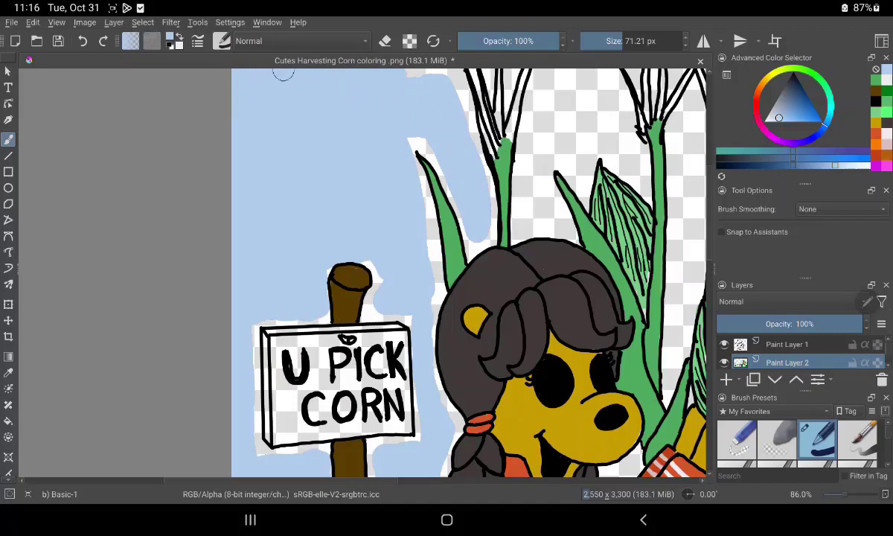
# Paint sky among the top-right leaves, along the top edge and down two stalk gaps
pyautogui.moveTo(513, 104)
pyautogui.mouseDown()
pyautogui.moveTo(548, 90)
pyautogui.moveTo(528, 206)
pyautogui.moveTo(546, 194)
pyautogui.moveTo(521, 217)
pyautogui.moveTo(580, 143)
pyautogui.moveTo(548, 88)
pyautogui.moveTo(586, 84)
pyautogui.moveTo(611, 106)
pyautogui.moveTo(618, 150)
pyautogui.moveTo(617, 129)
pyautogui.mouseUp()
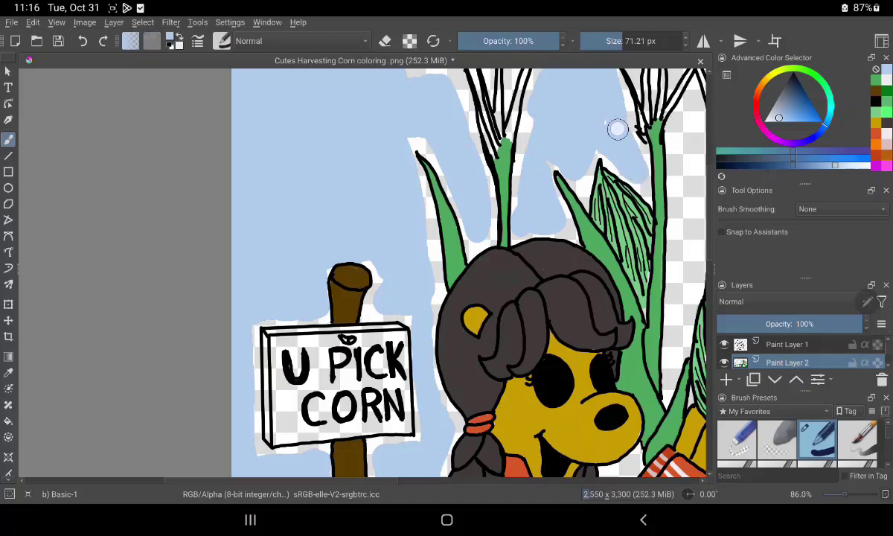
pyautogui.scroll(3, 565, 102)
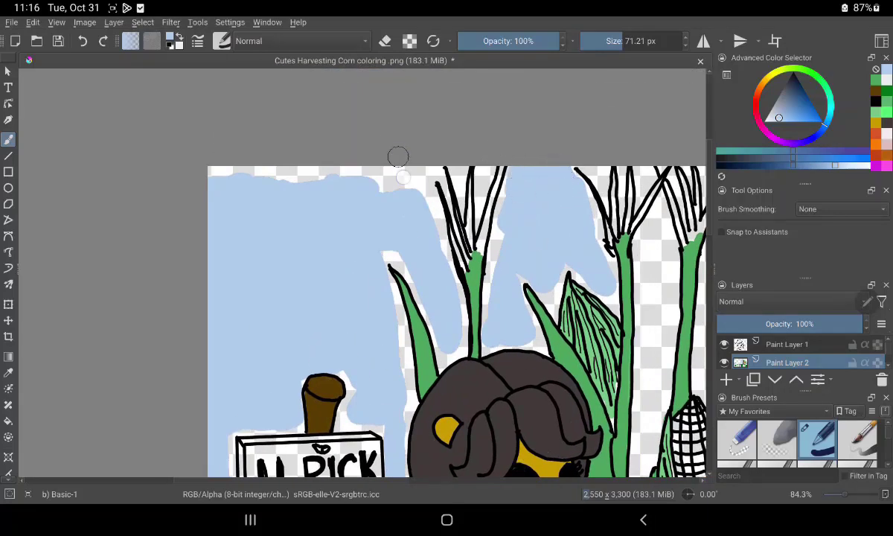
pyautogui.moveTo(397, 156)
pyautogui.mouseDown()
pyautogui.moveTo(421, 219)
pyautogui.moveTo(367, 159)
pyautogui.moveTo(214, 182)
pyautogui.mouseUp()
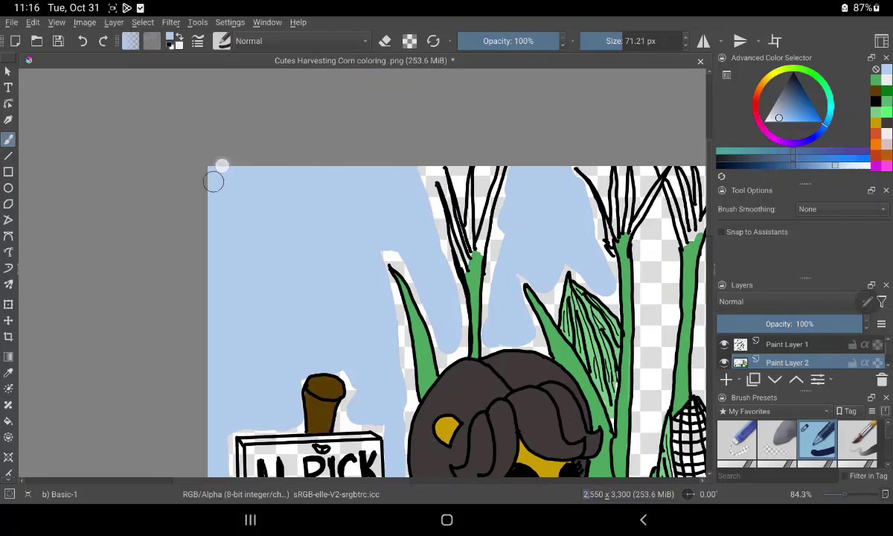
pyautogui.hscroll(5, 297, 171)
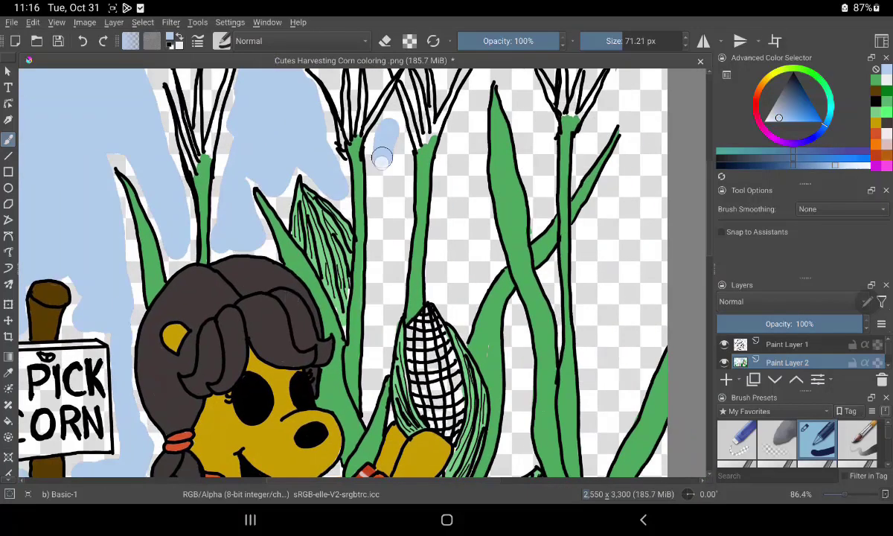
pyautogui.moveTo(382, 158)
pyautogui.mouseDown()
pyautogui.moveTo(389, 134)
pyautogui.moveTo(378, 347)
pyautogui.moveTo(389, 288)
pyautogui.mouseUp()
pyautogui.moveTo(456, 152)
pyautogui.mouseDown()
pyautogui.moveTo(446, 295)
pyautogui.moveTo(478, 255)
pyautogui.moveTo(464, 149)
pyautogui.moveTo(455, 258)
pyautogui.moveTo(469, 120)
pyautogui.mouseUp()
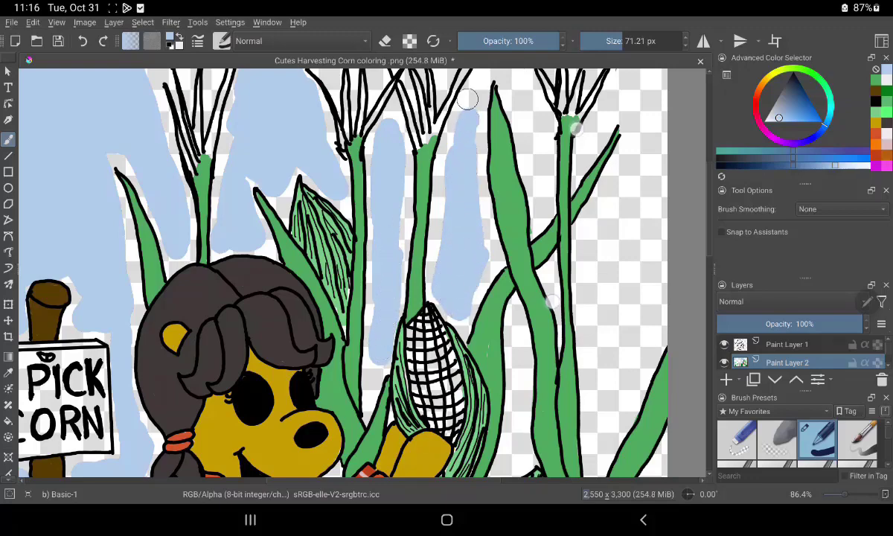
pyautogui.scroll(3, 468, 99)
pyautogui.moveTo(464, 205)
pyautogui.mouseDown()
pyautogui.moveTo(490, 154)
pyautogui.moveTo(529, 239)
pyautogui.moveTo(534, 293)
pyautogui.moveTo(528, 195)
pyautogui.moveTo(529, 250)
pyautogui.mouseUp()
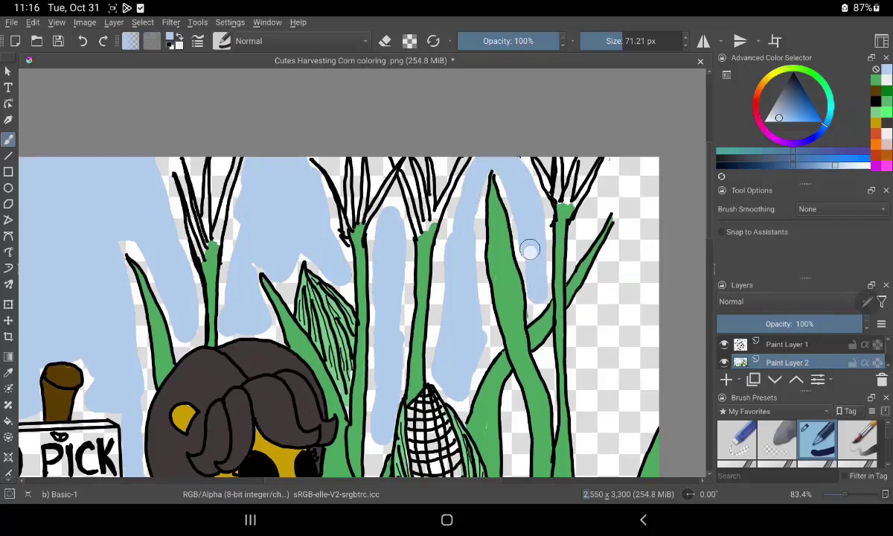
# Fill the sky gaps beside the stalks and the braid, then shrink the brush to about 22 px
pyautogui.moveTo(582, 231)
pyautogui.mouseDown()
pyautogui.moveTo(614, 172)
pyautogui.moveTo(634, 258)
pyautogui.moveTo(606, 294)
pyautogui.moveTo(597, 285)
pyautogui.moveTo(592, 311)
pyautogui.moveTo(635, 311)
pyautogui.moveTo(651, 223)
pyautogui.mouseUp()
pyautogui.scroll(-2, 598, 265)
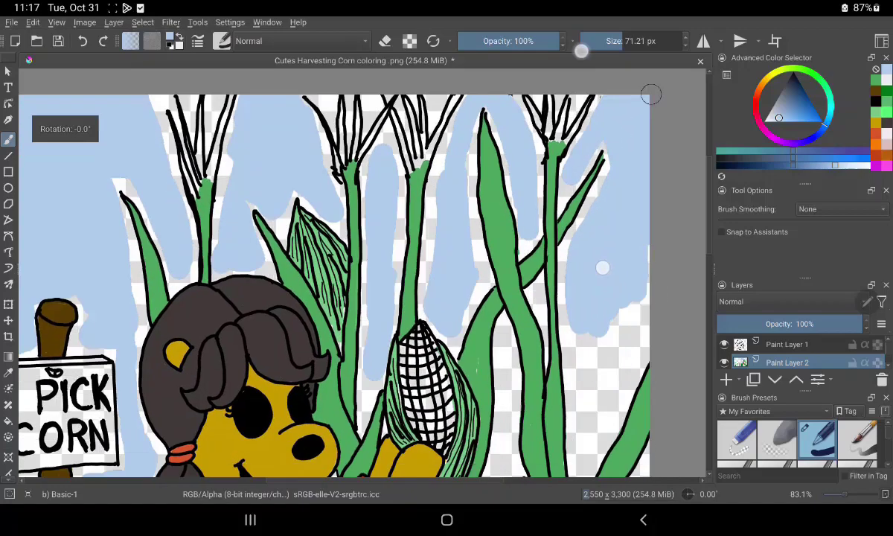
pyautogui.scroll(-3, 566, 226)
pyautogui.moveTo(561, 314)
pyautogui.mouseDown()
pyautogui.moveTo(561, 364)
pyautogui.moveTo(584, 319)
pyautogui.moveTo(589, 232)
pyautogui.mouseUp()
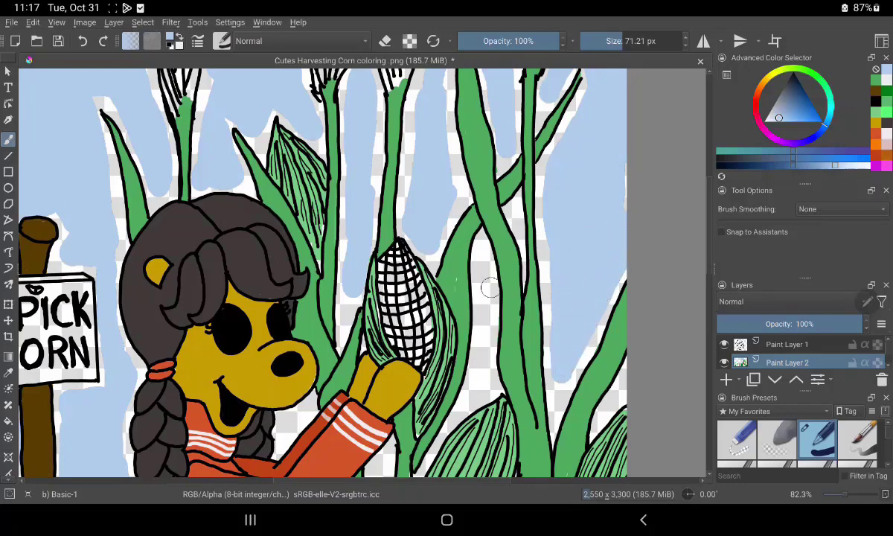
pyautogui.moveTo(482, 265)
pyautogui.mouseDown()
pyautogui.moveTo(476, 394)
pyautogui.moveTo(449, 408)
pyautogui.moveTo(447, 400)
pyautogui.moveTo(496, 365)
pyautogui.moveTo(510, 326)
pyautogui.moveTo(462, 422)
pyautogui.moveTo(504, 438)
pyautogui.moveTo(462, 350)
pyautogui.moveTo(496, 349)
pyautogui.mouseUp()
pyautogui.scroll(-3, 473, 354)
pyautogui.scroll(-2, 473, 354)
pyautogui.moveTo(582, 380)
pyautogui.mouseDown()
pyautogui.moveTo(612, 414)
pyautogui.moveTo(595, 328)
pyautogui.moveTo(563, 402)
pyautogui.moveTo(575, 461)
pyautogui.mouseUp()
pyautogui.moveTo(369, 342)
pyautogui.mouseDown()
pyautogui.moveTo(373, 378)
pyautogui.moveTo(367, 333)
pyautogui.moveTo(376, 377)
pyautogui.mouseUp()
pyautogui.moveTo(304, 331); pyautogui.dragTo(322, 322)
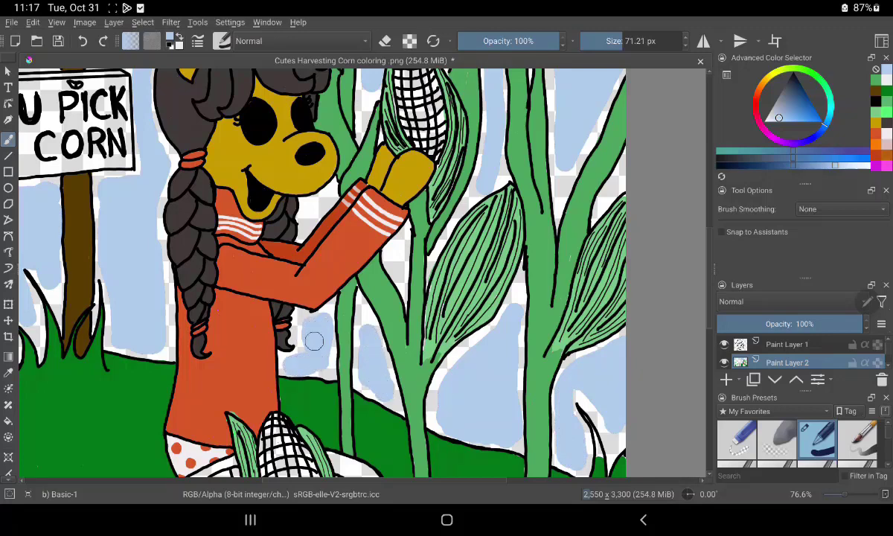
pyautogui.click(610, 41)
# Zoom to about 180% and fill light blue along the leaf edge and below the orange sleeve
pyautogui.moveTo(608, 41); pyautogui.dragTo(617, 41)
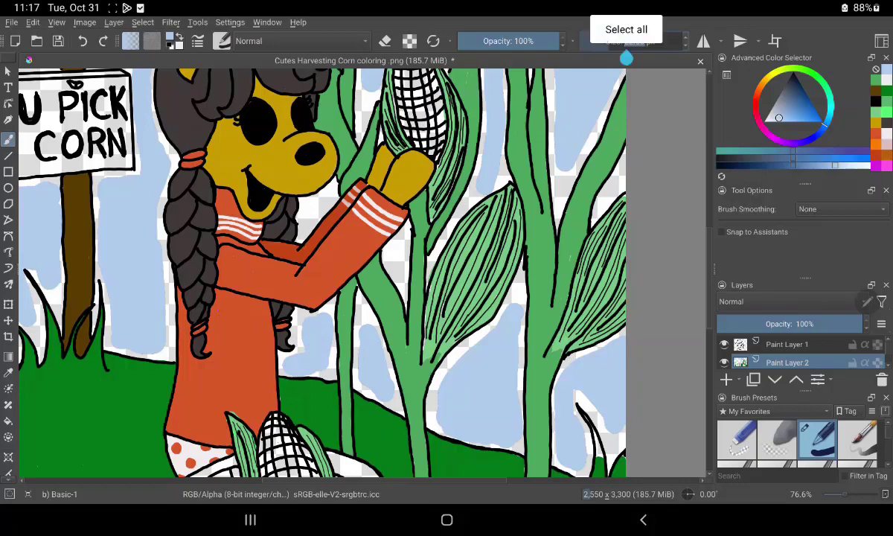
pyautogui.scroll(3, 357, 267)
pyautogui.scroll(2, 446, 282)
pyautogui.scroll(2, 484, 283)
pyautogui.scroll(1, 543, 287)
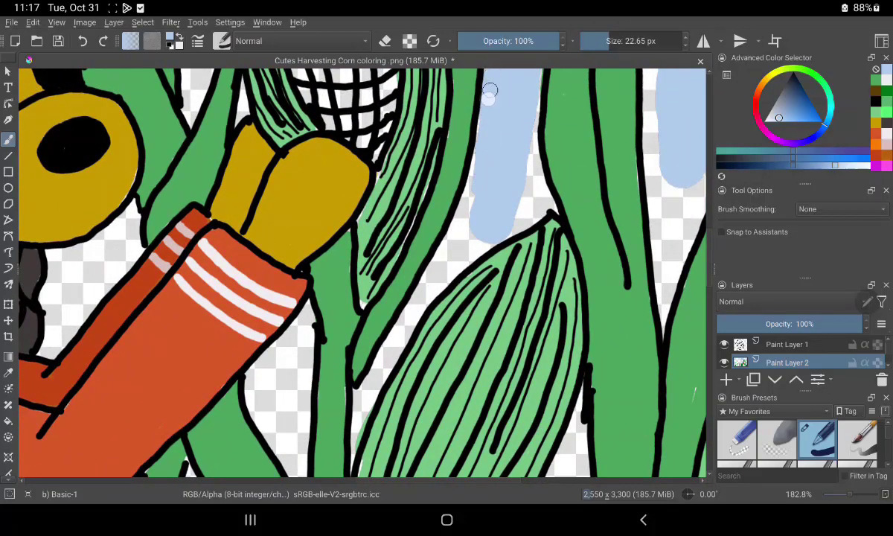
pyautogui.moveTo(477, 159)
pyautogui.mouseDown()
pyautogui.moveTo(466, 253)
pyautogui.moveTo(533, 177)
pyautogui.moveTo(545, 197)
pyautogui.moveTo(376, 316)
pyautogui.moveTo(379, 368)
pyautogui.moveTo(367, 378)
pyautogui.moveTo(357, 424)
pyautogui.mouseUp()
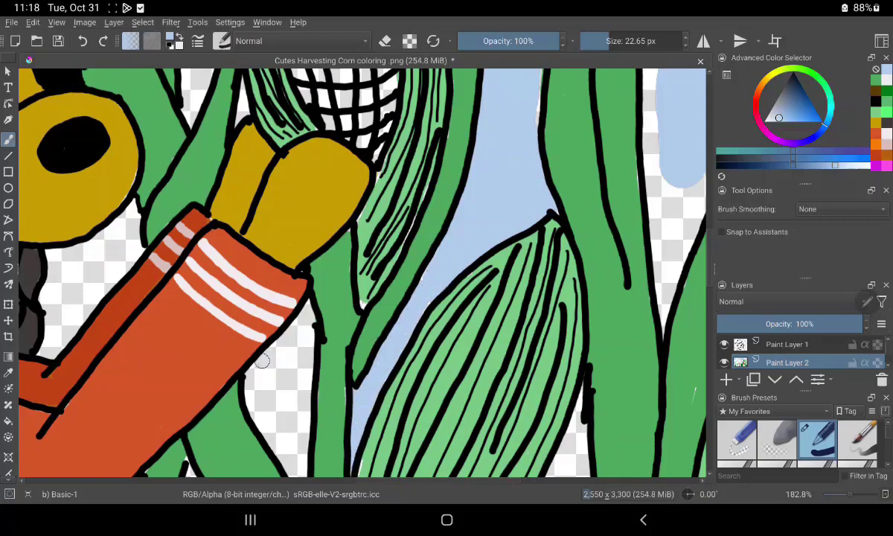
pyautogui.moveTo(261, 360)
pyautogui.mouseDown()
pyautogui.moveTo(256, 327)
pyautogui.moveTo(293, 371)
pyautogui.moveTo(303, 331)
pyautogui.moveTo(294, 427)
pyautogui.moveTo(287, 369)
pyautogui.moveTo(252, 384)
pyautogui.moveTo(280, 436)
pyautogui.mouseUp()
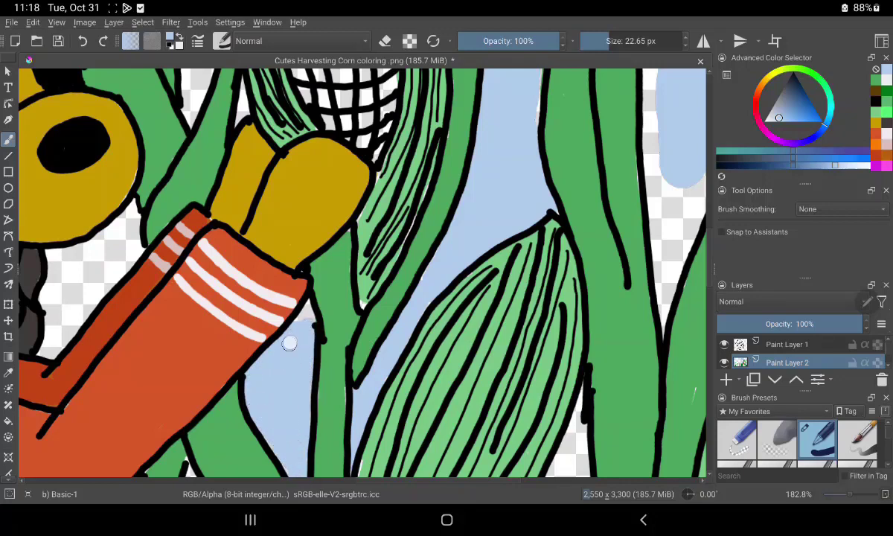
# Fill the narrow gaps between the lower green leaves and beside the stalk with light blue
pyautogui.moveTo(458, 239); pyautogui.dragTo(488, 85)
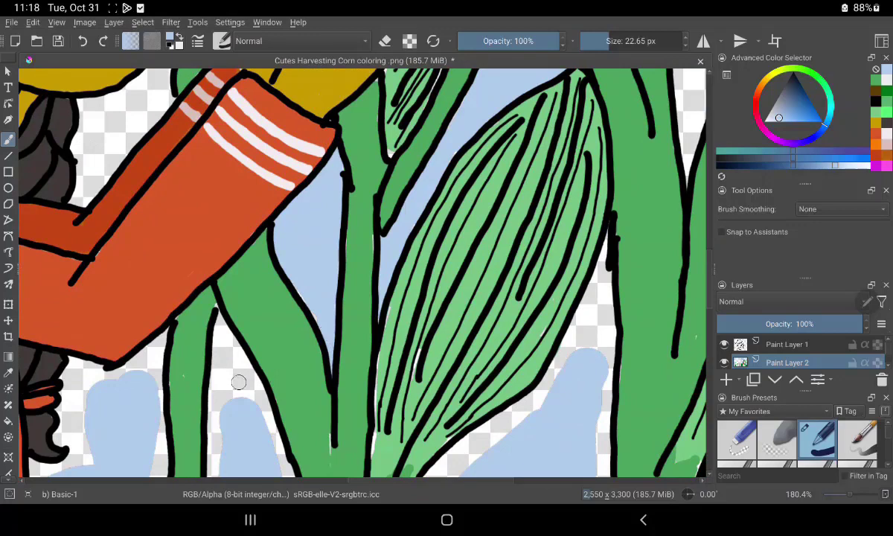
pyautogui.moveTo(238, 381)
pyautogui.mouseDown()
pyautogui.moveTo(204, 335)
pyautogui.moveTo(200, 447)
pyautogui.moveTo(229, 393)
pyautogui.moveTo(248, 388)
pyautogui.moveTo(263, 414)
pyautogui.moveTo(250, 398)
pyautogui.mouseUp()
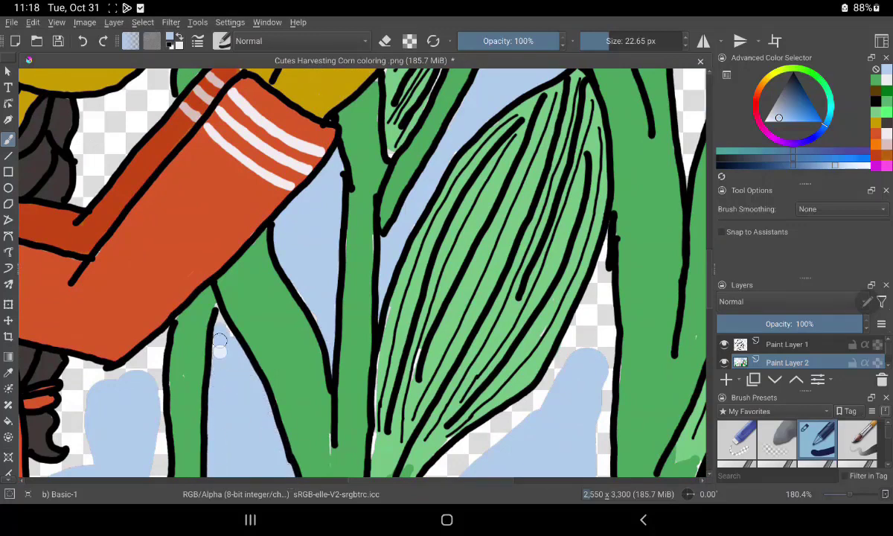
pyautogui.moveTo(457, 466)
pyautogui.mouseDown()
pyautogui.moveTo(478, 426)
pyautogui.moveTo(439, 465)
pyautogui.moveTo(580, 337)
pyautogui.moveTo(565, 282)
pyautogui.moveTo(607, 241)
pyautogui.moveTo(601, 350)
pyautogui.mouseUp()
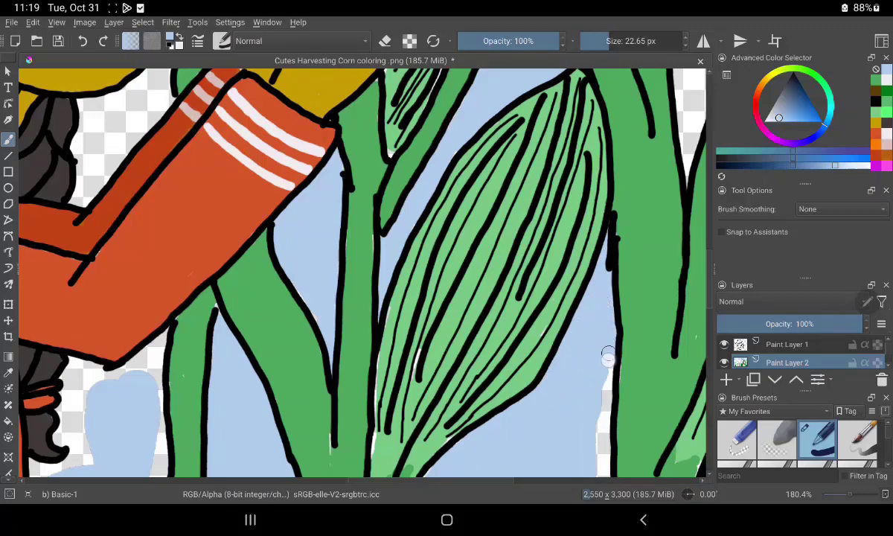
pyautogui.moveTo(608, 356); pyautogui.dragTo(596, 419)
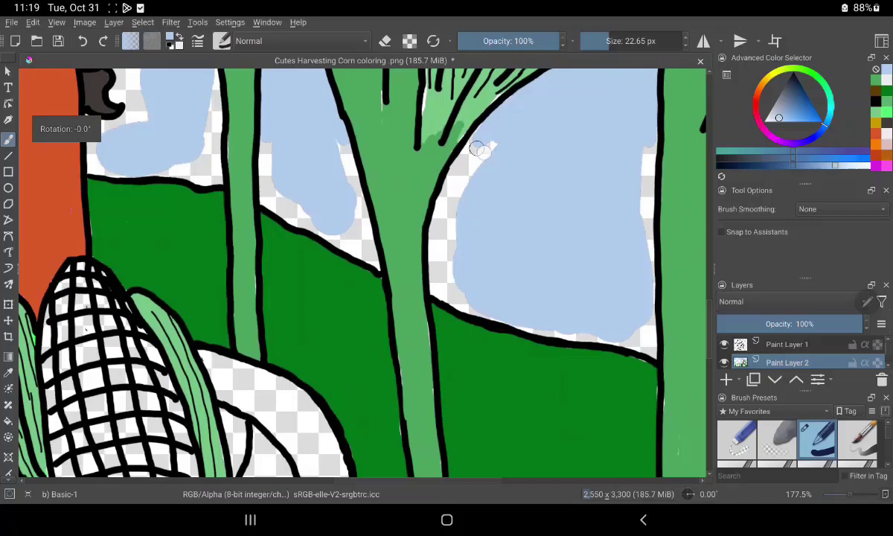
pyautogui.moveTo(450, 137)
pyautogui.mouseDown()
pyautogui.moveTo(460, 167)
pyautogui.moveTo(442, 260)
pyautogui.moveTo(459, 296)
pyautogui.mouseUp()
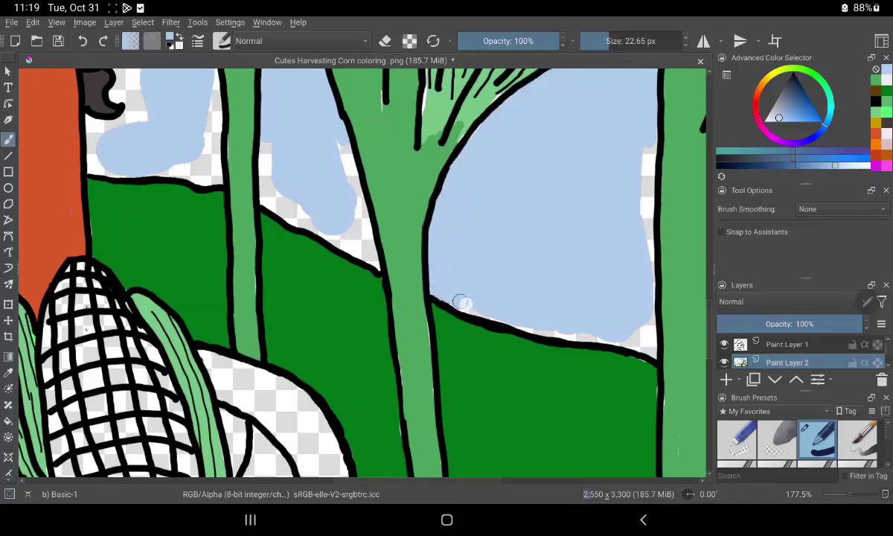
# Fill sky-blue gaps along the right outline, above the hill and beside the stalk
pyautogui.moveTo(643, 156); pyautogui.dragTo(644, 344)
pyautogui.moveTo(529, 322); pyautogui.dragTo(525, 321)
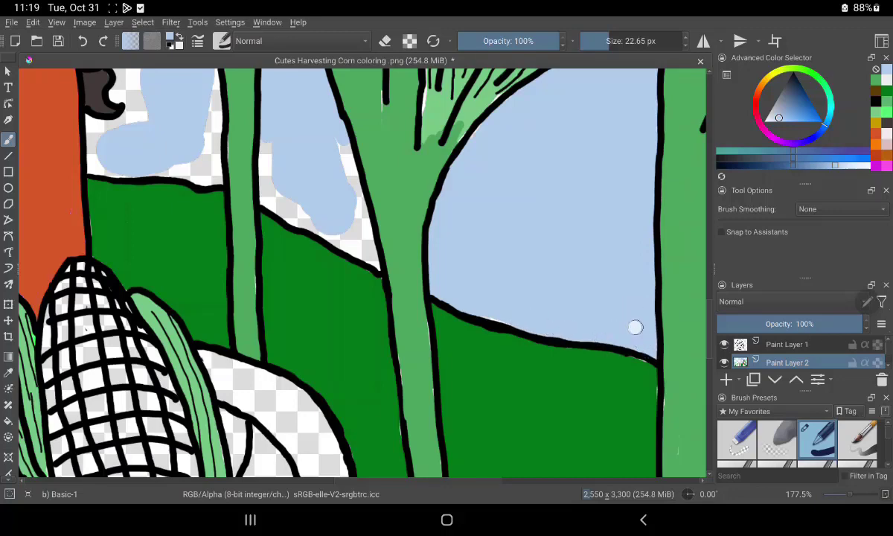
pyautogui.moveTo(268, 135); pyautogui.dragTo(266, 180)
pyautogui.moveTo(267, 180); pyautogui.dragTo(270, 141)
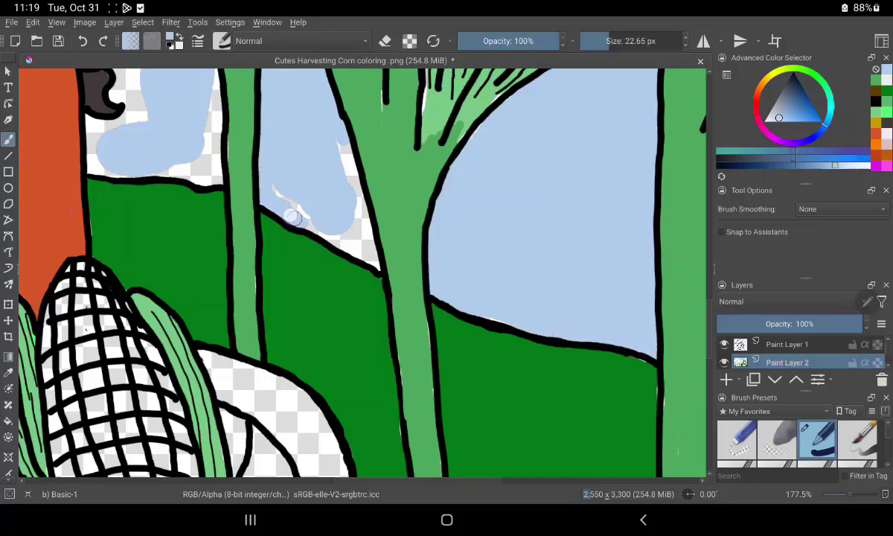
pyautogui.moveTo(270, 194)
pyautogui.mouseDown()
pyautogui.moveTo(334, 237)
pyautogui.moveTo(359, 229)
pyautogui.moveTo(346, 156)
pyautogui.mouseUp()
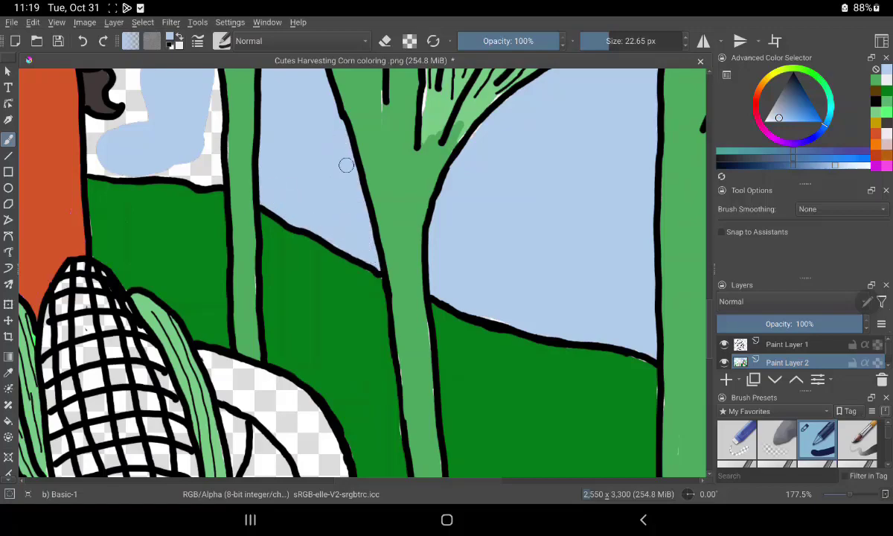
# Fill blue into the gaps below the dark hair and along the stalk and orange outlines
pyautogui.moveTo(489, 388)
pyautogui.mouseDown()
pyautogui.moveTo(550, 340)
pyautogui.moveTo(550, 358)
pyautogui.moveTo(500, 443)
pyautogui.moveTo(556, 467)
pyautogui.mouseUp()
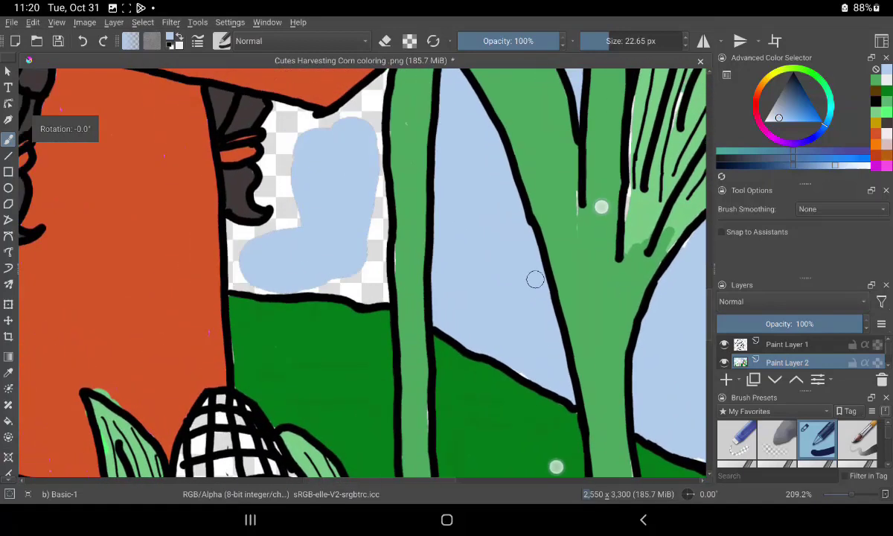
pyautogui.moveTo(534, 279); pyautogui.dragTo(565, 333)
pyautogui.moveTo(308, 242)
pyautogui.mouseDown()
pyautogui.moveTo(320, 261)
pyautogui.moveTo(303, 297)
pyautogui.moveTo(311, 287)
pyautogui.moveTo(265, 305)
pyautogui.moveTo(269, 341)
pyautogui.mouseUp()
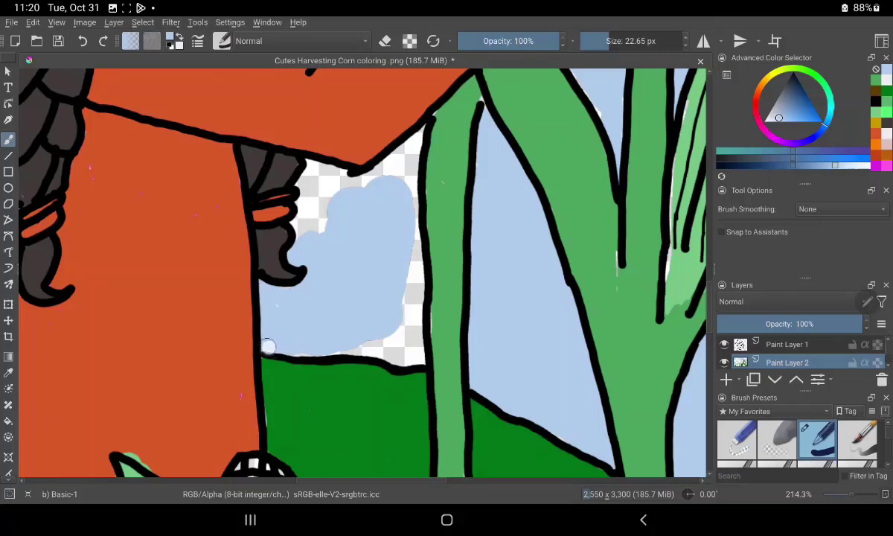
pyautogui.moveTo(372, 346)
pyautogui.mouseDown()
pyautogui.moveTo(398, 351)
pyautogui.moveTo(409, 339)
pyautogui.moveTo(402, 327)
pyautogui.moveTo(409, 294)
pyautogui.mouseUp()
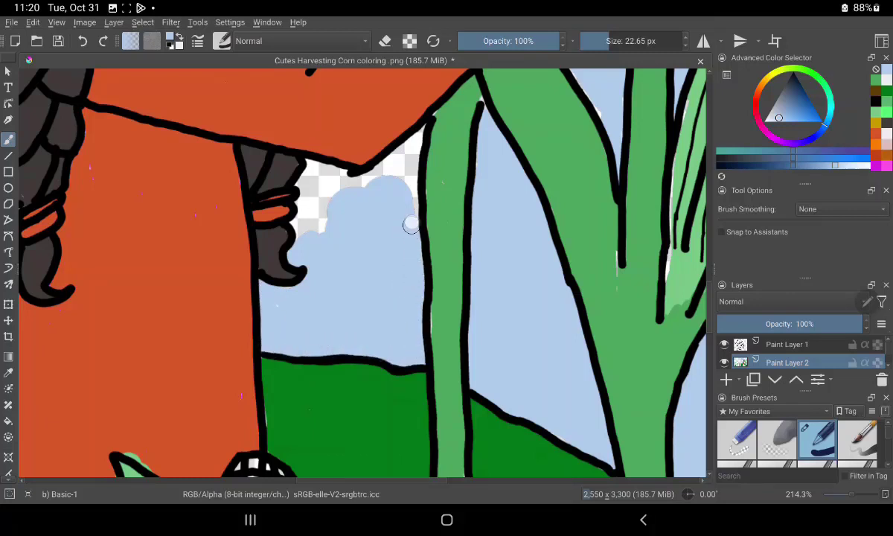
pyautogui.moveTo(411, 225)
pyautogui.mouseDown()
pyautogui.moveTo(414, 139)
pyautogui.moveTo(376, 177)
pyautogui.moveTo(299, 179)
pyautogui.moveTo(301, 235)
pyautogui.moveTo(59, 246)
pyautogui.mouseUp()
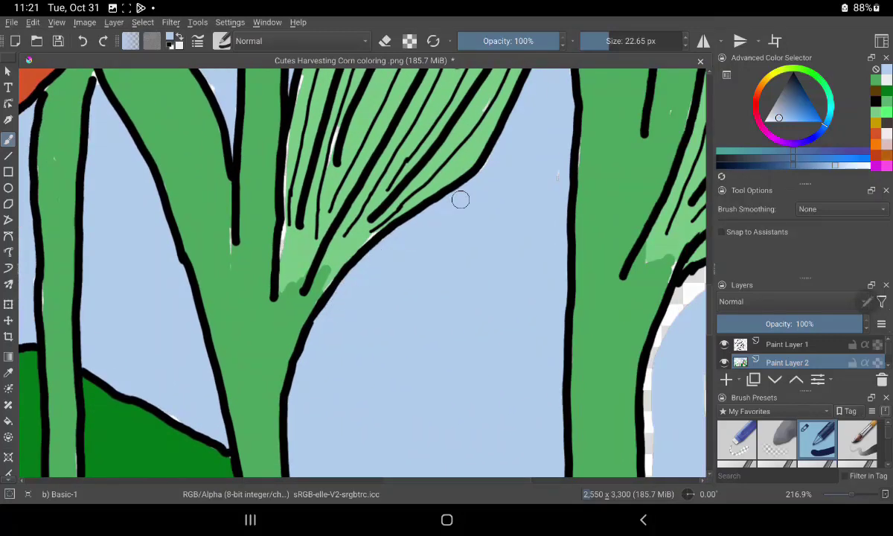
# Cover the transparent areas along the right stem and around the small leaf in blue
pyautogui.moveTo(443, 419); pyautogui.dragTo(183, 345)
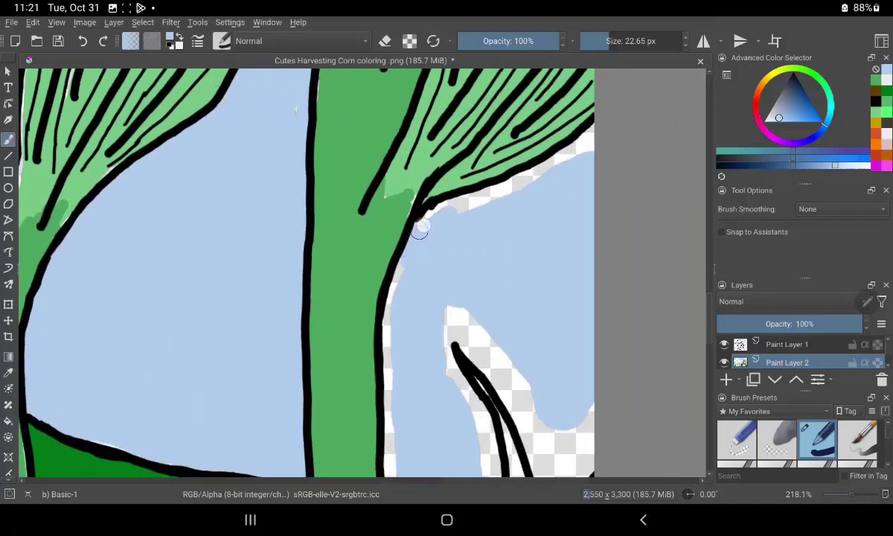
pyautogui.moveTo(430, 212); pyautogui.dragTo(592, 138)
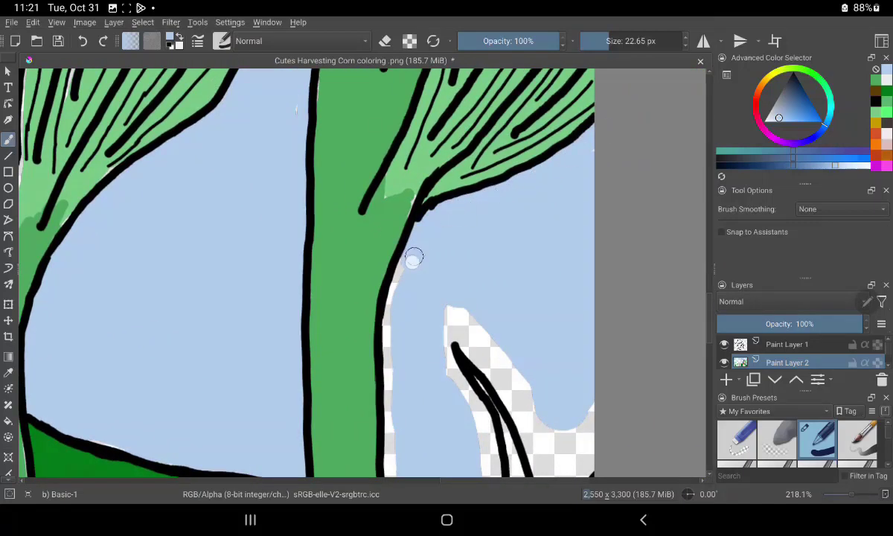
pyautogui.moveTo(414, 256)
pyautogui.mouseDown()
pyautogui.moveTo(388, 321)
pyautogui.moveTo(387, 402)
pyautogui.mouseUp()
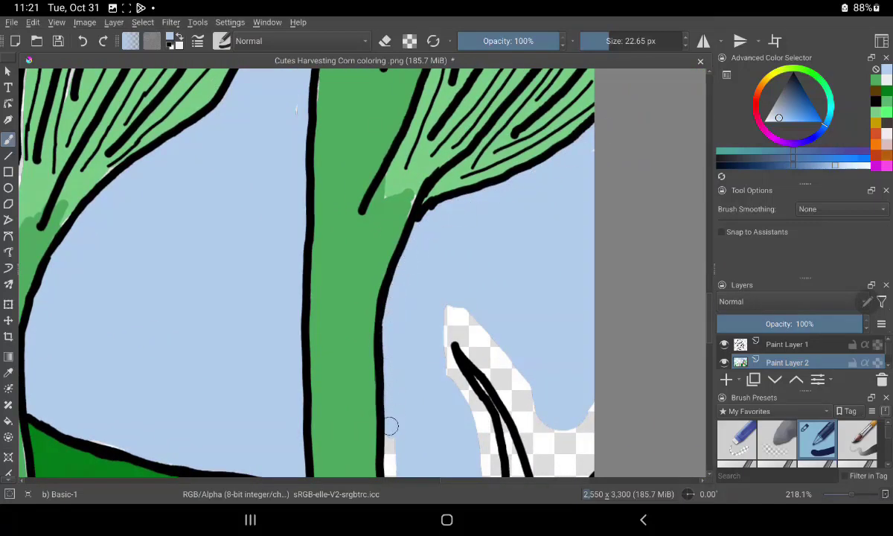
pyautogui.moveTo(392, 367); pyautogui.dragTo(389, 459)
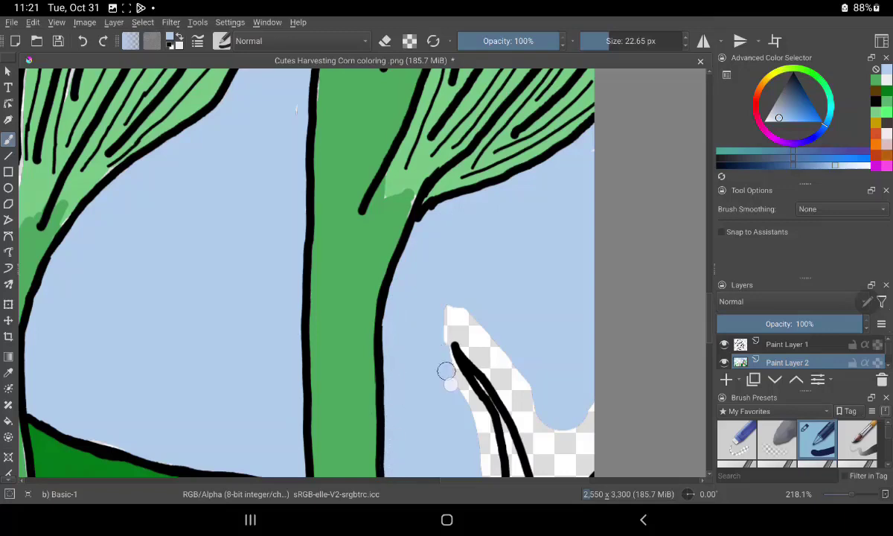
pyautogui.moveTo(445, 371)
pyautogui.mouseDown()
pyautogui.moveTo(478, 415)
pyautogui.moveTo(479, 433)
pyautogui.mouseUp()
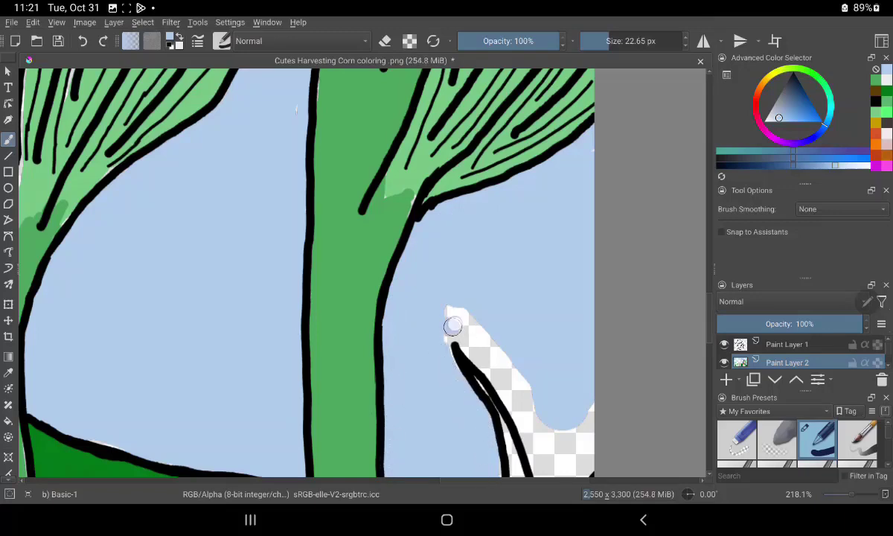
pyautogui.moveTo(452, 319)
pyautogui.mouseDown()
pyautogui.moveTo(488, 369)
pyautogui.moveTo(500, 349)
pyautogui.moveTo(542, 461)
pyautogui.moveTo(552, 468)
pyautogui.moveTo(585, 417)
pyautogui.mouseUp()
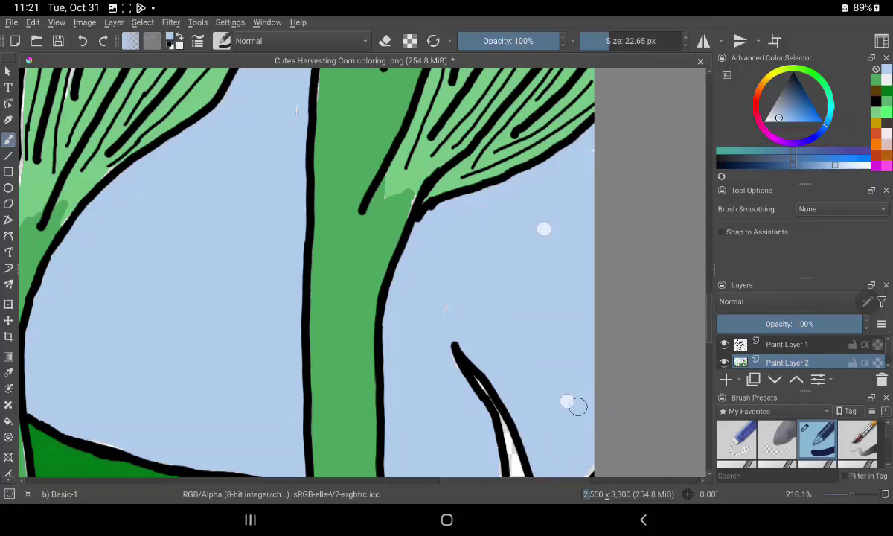
pyautogui.scroll(-3, 578, 406)
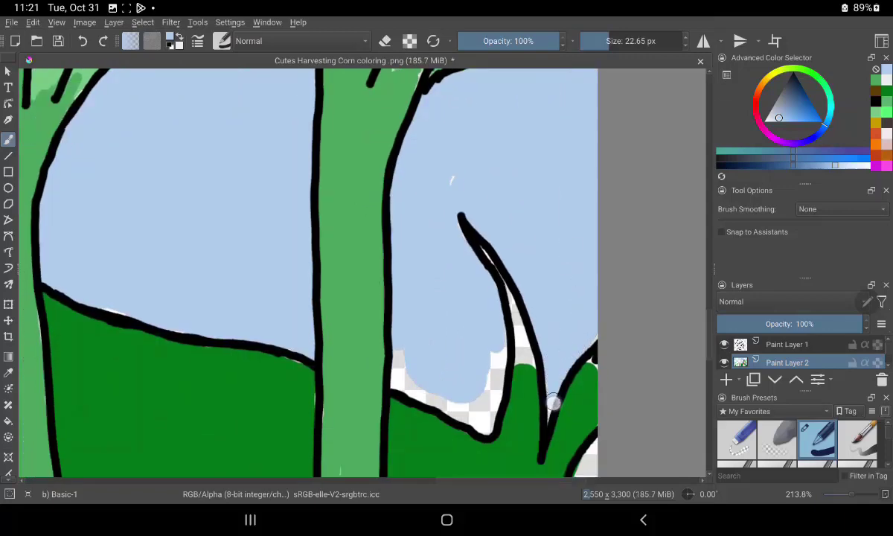
pyautogui.moveTo(492, 332)
pyautogui.mouseDown()
pyautogui.moveTo(484, 407)
pyautogui.moveTo(467, 413)
pyautogui.moveTo(421, 388)
pyautogui.moveTo(405, 352)
pyautogui.mouseUp()
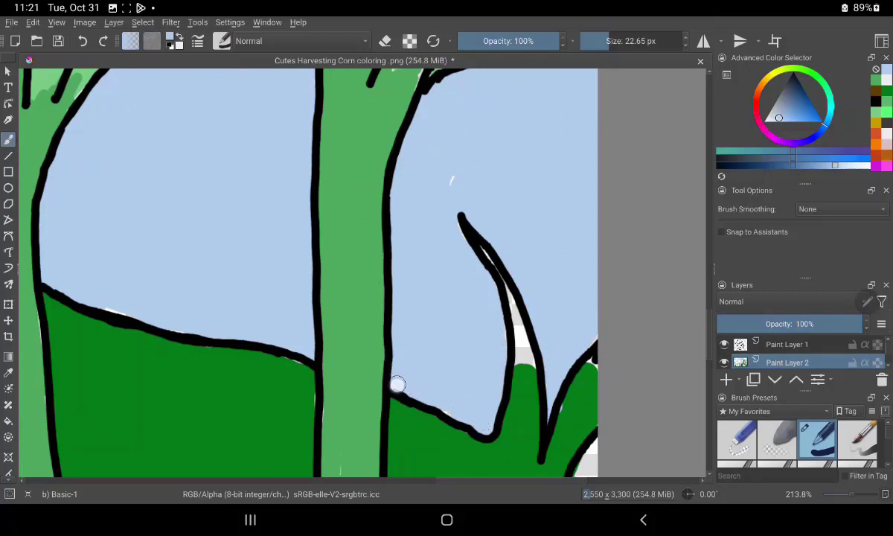
# Fill the small leaf dark green, swapping colours with X to touch up the sky around it
pyautogui.press('x')
pyautogui.moveTo(515, 324)
pyautogui.mouseDown()
pyautogui.moveTo(510, 305)
pyautogui.moveTo(524, 354)
pyautogui.moveTo(478, 248)
pyautogui.mouseUp()
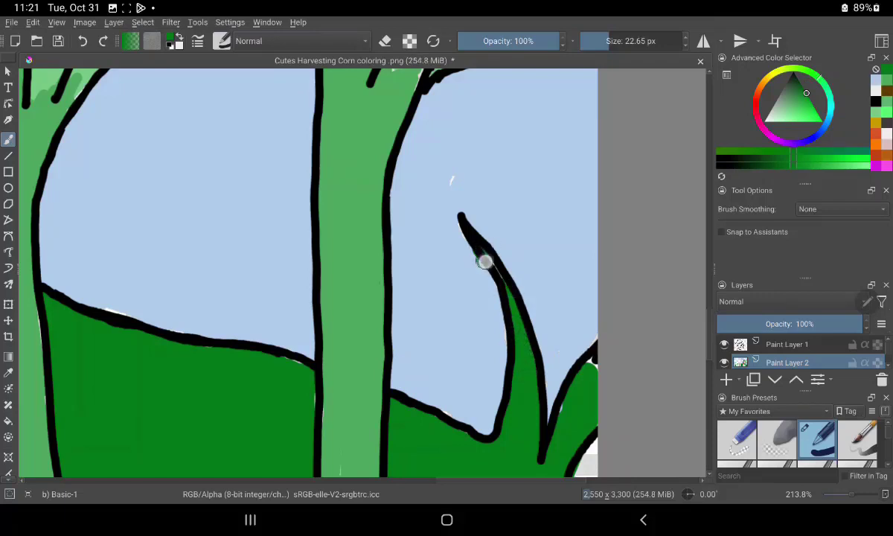
pyautogui.press('x')
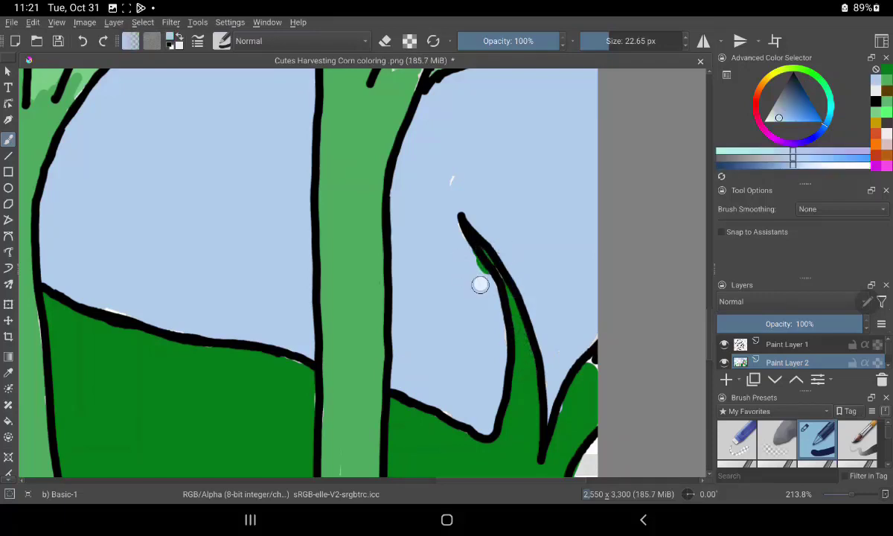
pyautogui.moveTo(475, 278); pyautogui.dragTo(485, 254)
pyautogui.moveTo(612, 372); pyautogui.dragTo(550, 279)
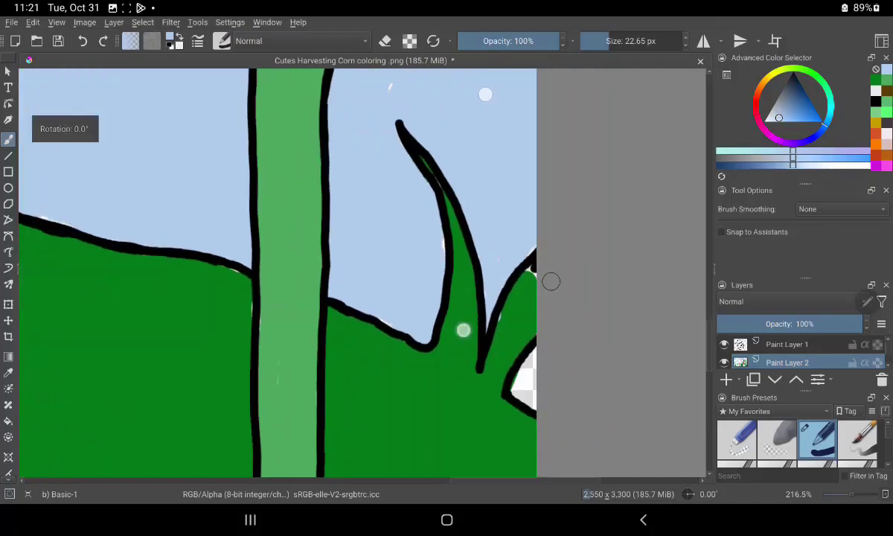
pyautogui.moveTo(491, 328); pyautogui.dragTo(539, 398)
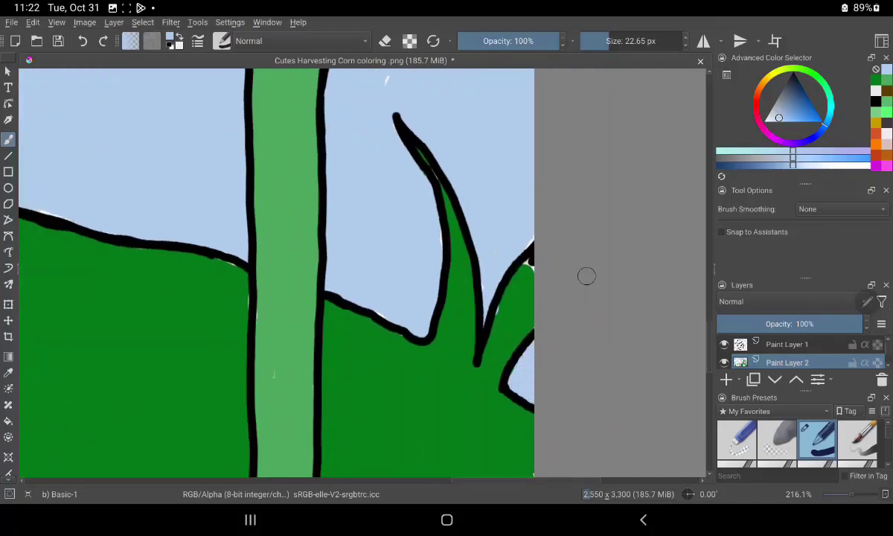
pyautogui.press('x')
pyautogui.moveTo(525, 270); pyautogui.dragTo(551, 225)
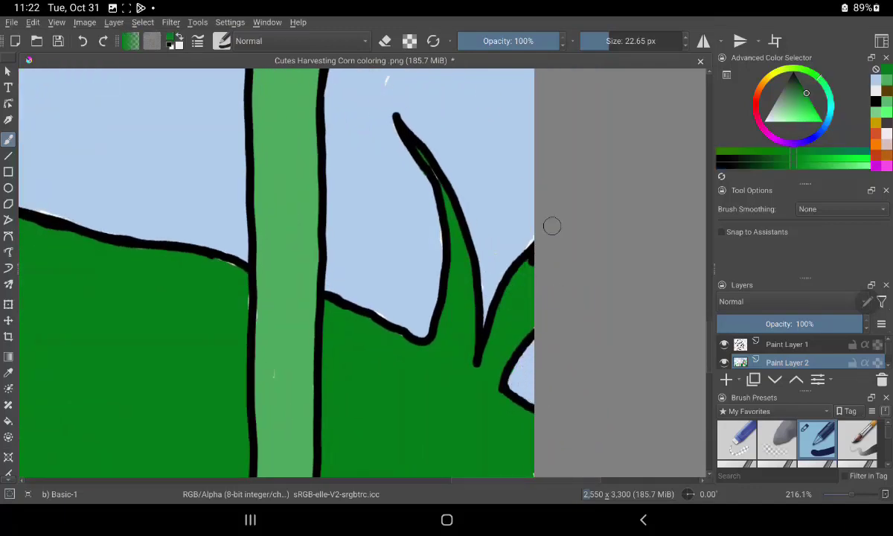
pyautogui.press('x')
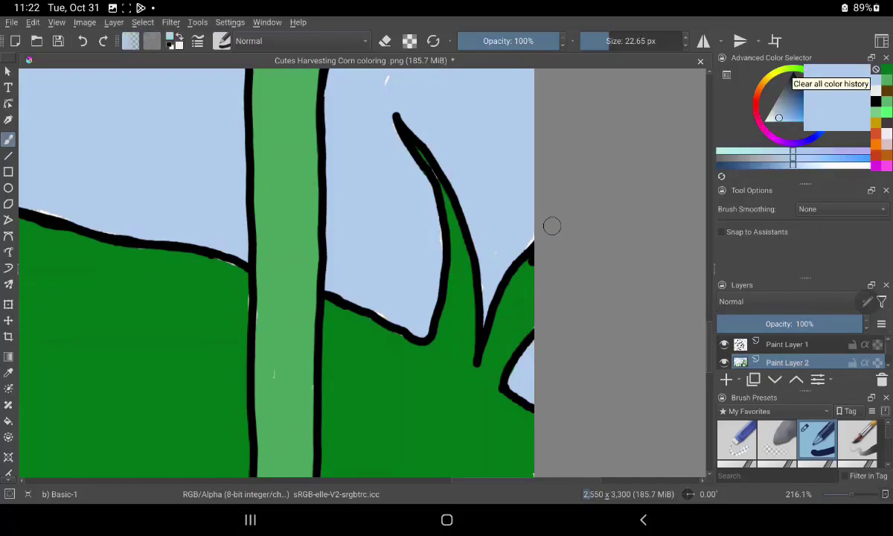
pyautogui.scroll(-5, 533, 302)
# Zoom in and fill the transparent patches and wedge between the stalks with light blue
pyautogui.scroll(2, 533, 303)
pyautogui.scroll(1, 517, 365)
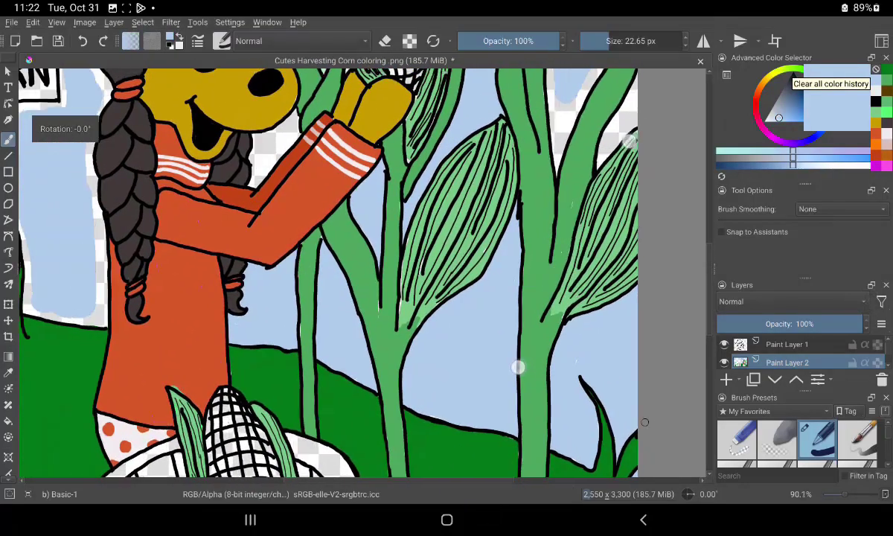
pyautogui.scroll(2, 498, 325)
pyautogui.scroll(1, 476, 321)
pyautogui.scroll(2, 472, 338)
pyautogui.scroll(2, 474, 353)
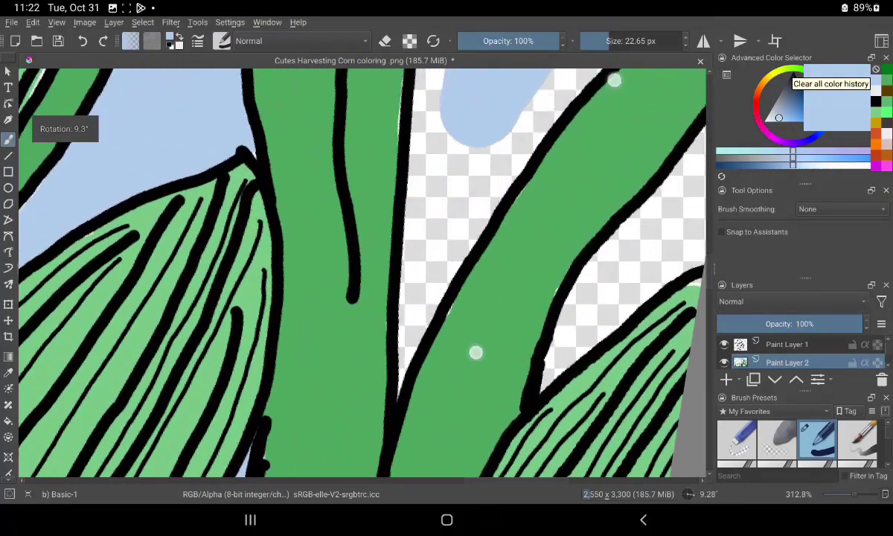
pyautogui.scroll(1, 482, 365)
pyautogui.scroll(1, 482, 364)
pyautogui.moveTo(417, 89)
pyautogui.mouseDown()
pyautogui.moveTo(440, 80)
pyautogui.moveTo(418, 104)
pyautogui.moveTo(436, 232)
pyautogui.moveTo(468, 219)
pyautogui.moveTo(462, 148)
pyautogui.mouseUp()
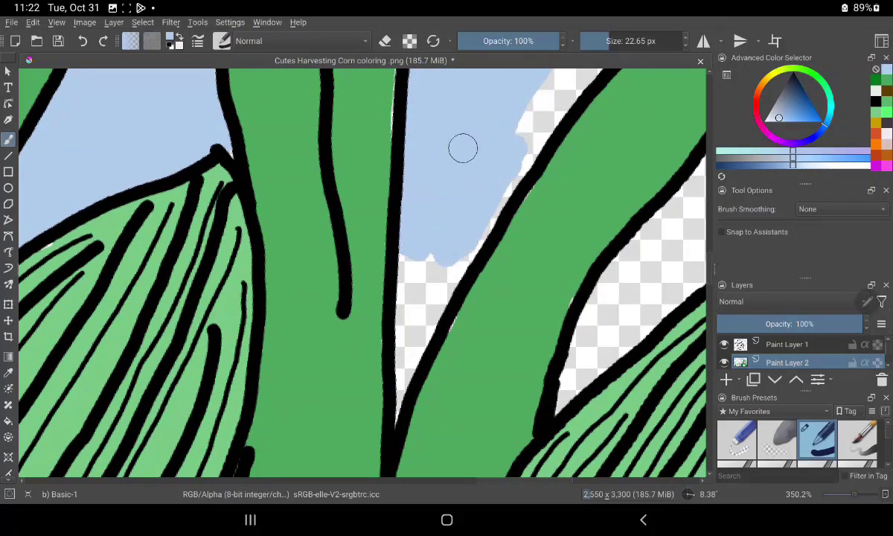
pyautogui.moveTo(478, 221)
pyautogui.mouseDown()
pyautogui.moveTo(542, 113)
pyautogui.moveTo(465, 248)
pyautogui.moveTo(414, 294)
pyautogui.moveTo(407, 270)
pyautogui.moveTo(394, 415)
pyautogui.mouseUp()
pyautogui.moveTo(616, 289)
pyautogui.mouseDown()
pyautogui.moveTo(669, 160)
pyautogui.moveTo(687, 249)
pyautogui.moveTo(597, 366)
pyautogui.moveTo(584, 343)
pyautogui.moveTo(579, 363)
pyautogui.mouseUp()
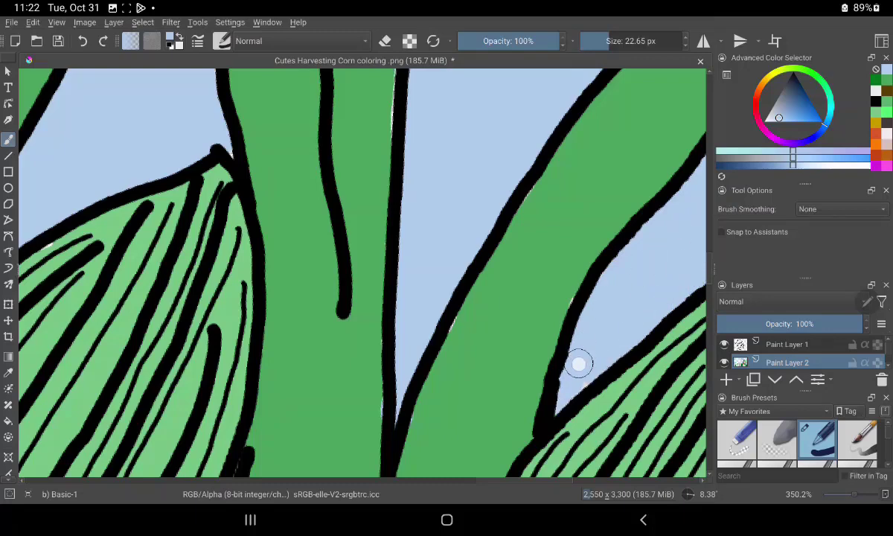
# Paint light blue over gaps near the canvas edge, the top, and beside the left stalk
pyautogui.moveTo(587, 309); pyautogui.dragTo(339, 385)
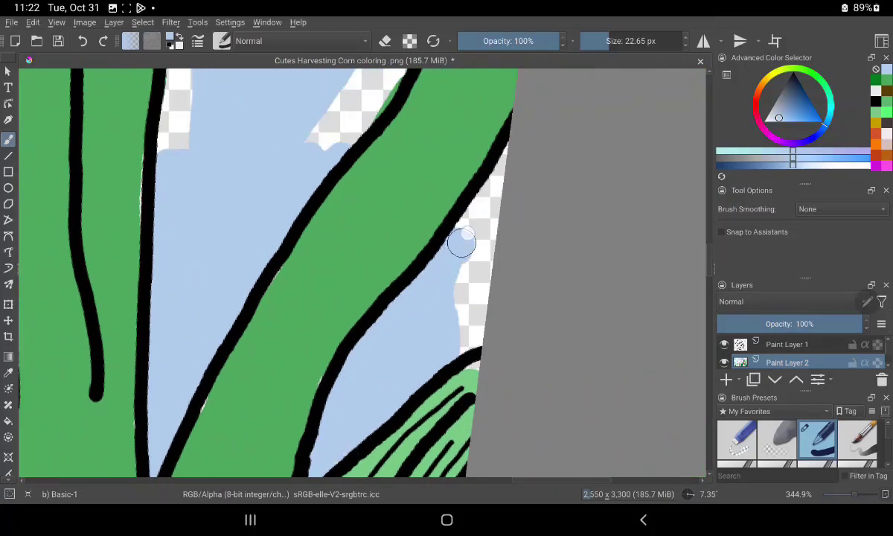
pyautogui.moveTo(506, 170)
pyautogui.mouseDown()
pyautogui.moveTo(470, 247)
pyautogui.moveTo(492, 261)
pyautogui.moveTo(476, 331)
pyautogui.moveTo(496, 278)
pyautogui.moveTo(506, 345)
pyautogui.moveTo(496, 431)
pyautogui.mouseUp()
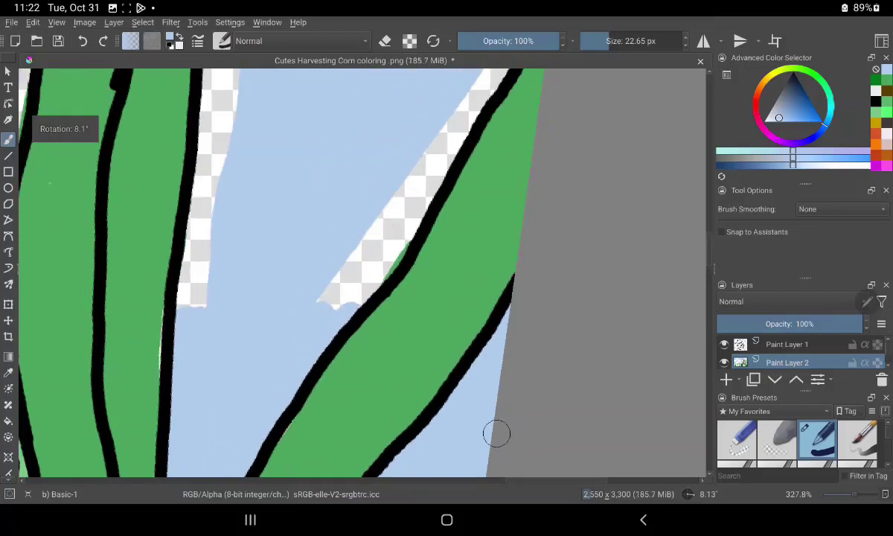
pyautogui.moveTo(208, 105)
pyautogui.mouseDown()
pyautogui.moveTo(215, 77)
pyautogui.moveTo(229, 104)
pyautogui.moveTo(207, 99)
pyautogui.moveTo(197, 235)
pyautogui.moveTo(217, 243)
pyautogui.moveTo(394, 191)
pyautogui.moveTo(357, 295)
pyautogui.moveTo(440, 151)
pyautogui.moveTo(462, 88)
pyautogui.mouseUp()
pyautogui.moveTo(493, 318); pyautogui.dragTo(367, 275)
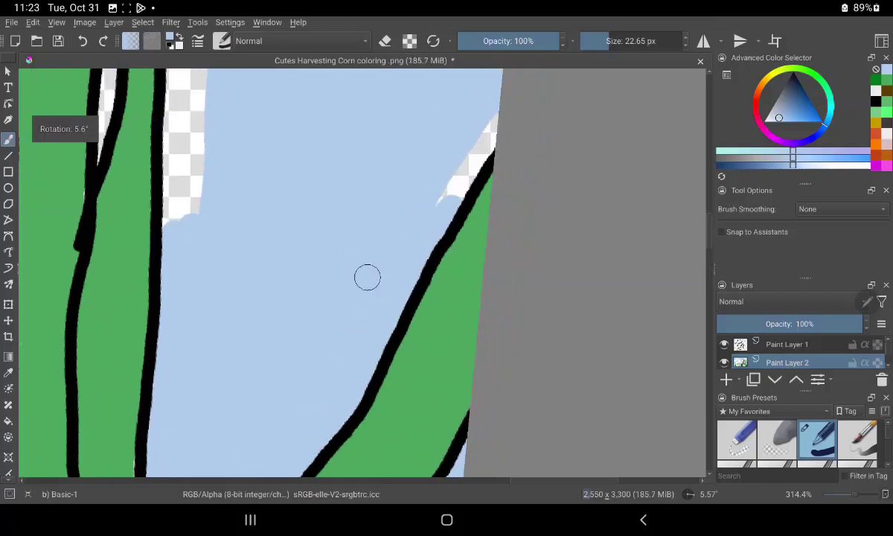
pyautogui.moveTo(498, 89); pyautogui.dragTo(523, 240)
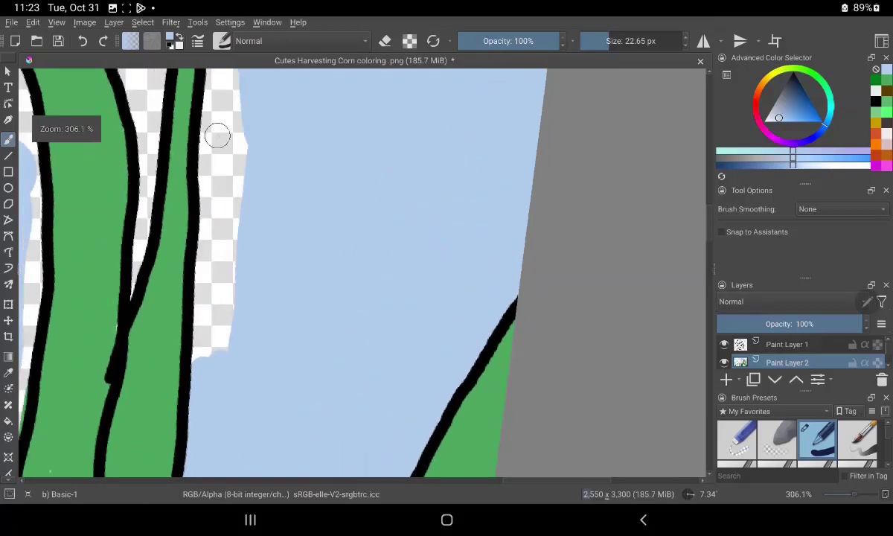
pyautogui.moveTo(217, 136)
pyautogui.mouseDown()
pyautogui.moveTo(220, 90)
pyautogui.moveTo(206, 139)
pyautogui.moveTo(211, 193)
pyautogui.moveTo(241, 175)
pyautogui.moveTo(239, 162)
pyautogui.moveTo(212, 227)
pyautogui.mouseUp()
pyautogui.moveTo(224, 266)
pyautogui.mouseDown()
pyautogui.moveTo(206, 261)
pyautogui.moveTo(199, 357)
pyautogui.moveTo(231, 338)
pyautogui.moveTo(251, 273)
pyautogui.mouseUp()
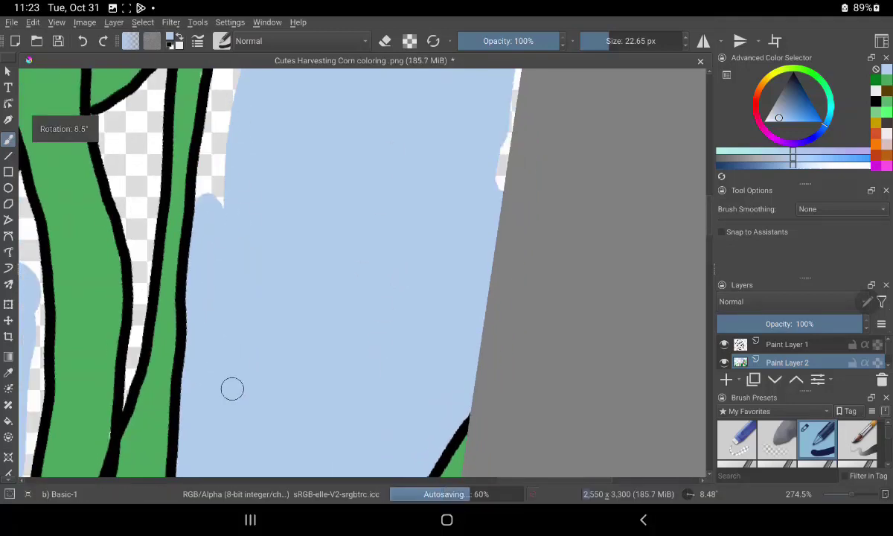
# Fill the remaining gaps between stalk outlines and the white fringe along the image edge
pyautogui.moveTo(385, 184); pyautogui.dragTo(387, 171)
pyautogui.moveTo(173, 286); pyautogui.dragTo(154, 409)
pyautogui.moveTo(134, 165)
pyautogui.mouseDown()
pyautogui.moveTo(167, 285)
pyautogui.moveTo(189, 149)
pyautogui.moveTo(179, 126)
pyautogui.moveTo(160, 145)
pyautogui.moveTo(149, 192)
pyautogui.mouseUp()
pyautogui.moveTo(149, 192); pyautogui.dragTo(184, 121)
pyautogui.moveTo(238, 71)
pyautogui.mouseDown()
pyautogui.moveTo(247, 165)
pyautogui.moveTo(244, 148)
pyautogui.mouseUp()
pyautogui.moveTo(521, 74); pyautogui.dragTo(516, 216)
# Fill the white fringe beside the stalk and the gap near the leaf tip with light blue
pyautogui.scroll(-2, 386, 357)
pyautogui.scroll(-1, 431, 231)
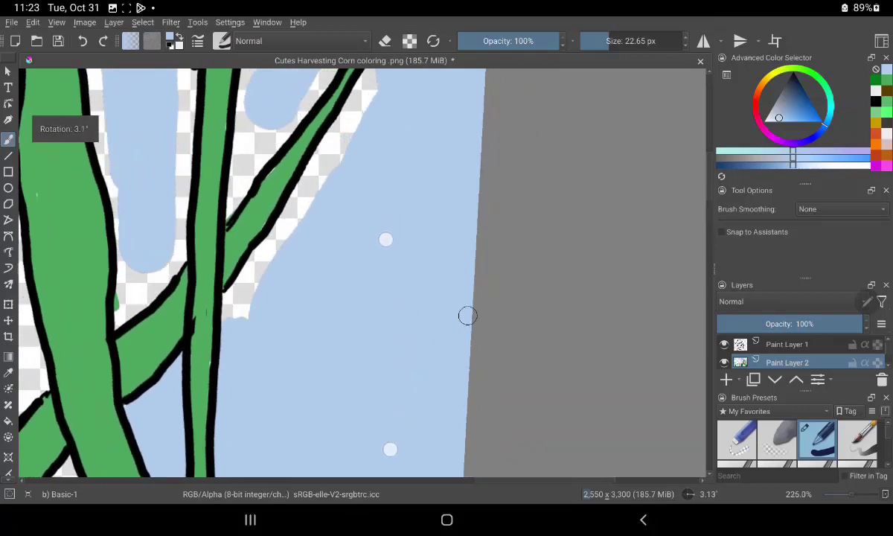
pyautogui.moveTo(334, 96)
pyautogui.mouseDown()
pyautogui.moveTo(312, 169)
pyautogui.moveTo(333, 153)
pyautogui.moveTo(230, 312)
pyautogui.mouseUp()
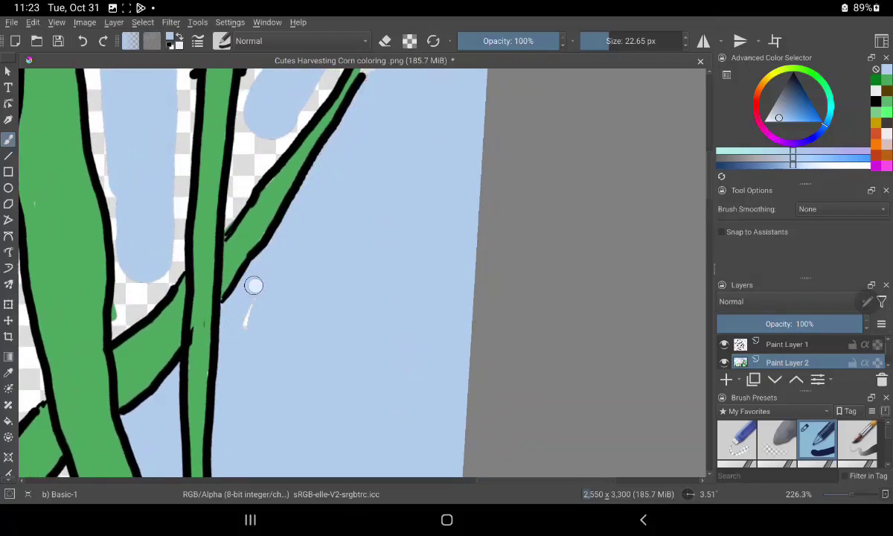
pyautogui.scroll(-2, 417, 260)
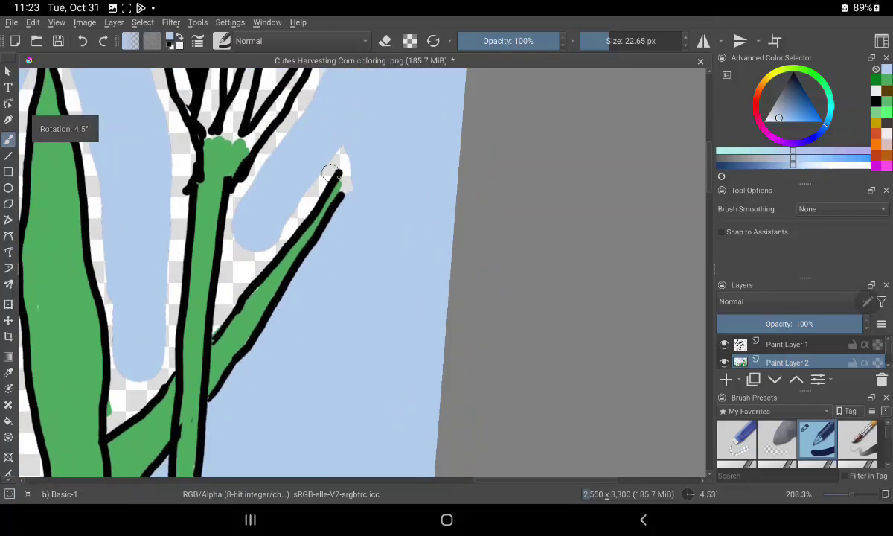
pyautogui.moveTo(320, 141)
pyautogui.mouseDown()
pyautogui.moveTo(331, 178)
pyautogui.moveTo(270, 223)
pyautogui.moveTo(225, 292)
pyautogui.moveTo(232, 259)
pyautogui.moveTo(221, 303)
pyautogui.moveTo(247, 184)
pyautogui.moveTo(279, 135)
pyautogui.moveTo(256, 168)
pyautogui.mouseUp()
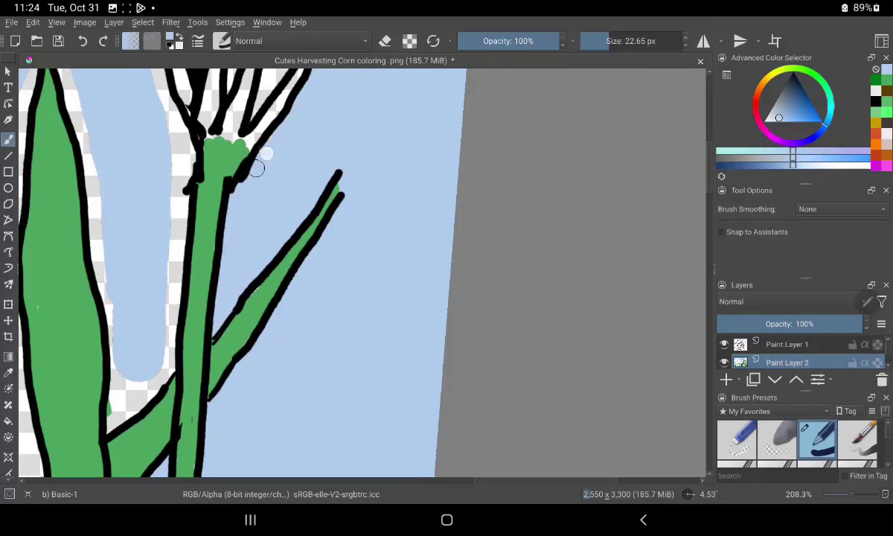
# Fill gaps between the upper stalk tops, touching up their outlines and the left leaf edge
pyautogui.moveTo(331, 70); pyautogui.dragTo(305, 172)
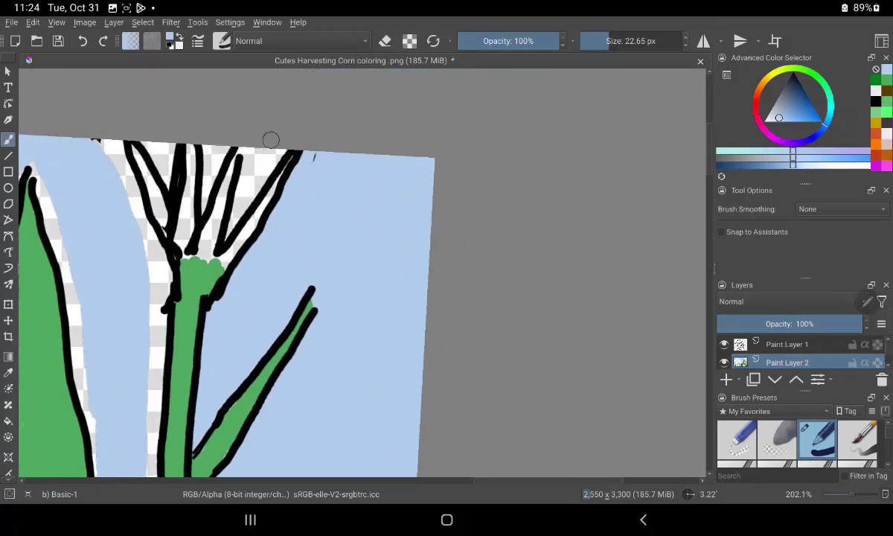
pyautogui.moveTo(270, 140)
pyautogui.mouseDown()
pyautogui.moveTo(250, 144)
pyautogui.moveTo(255, 170)
pyautogui.moveTo(231, 223)
pyautogui.mouseUp()
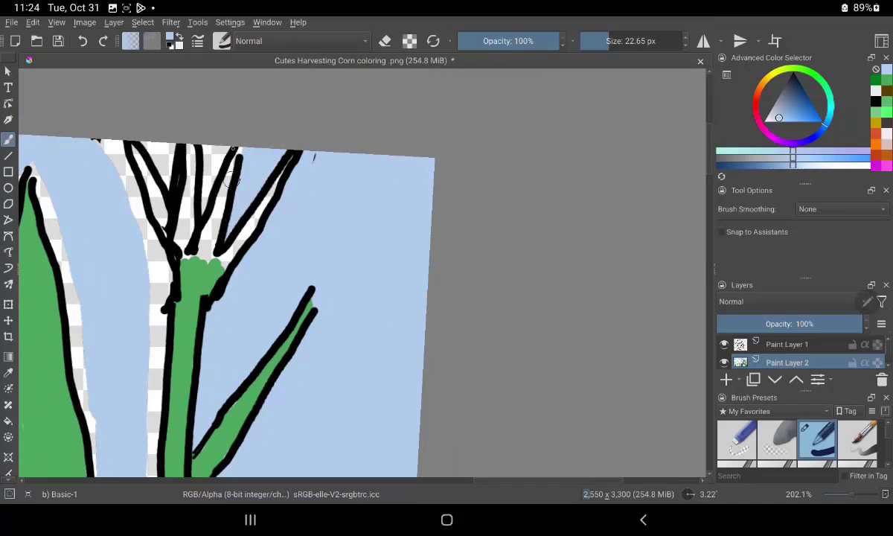
pyautogui.moveTo(216, 145)
pyautogui.mouseDown()
pyautogui.moveTo(212, 189)
pyautogui.moveTo(200, 206)
pyautogui.mouseUp()
pyautogui.moveTo(156, 142); pyautogui.dragTo(169, 133)
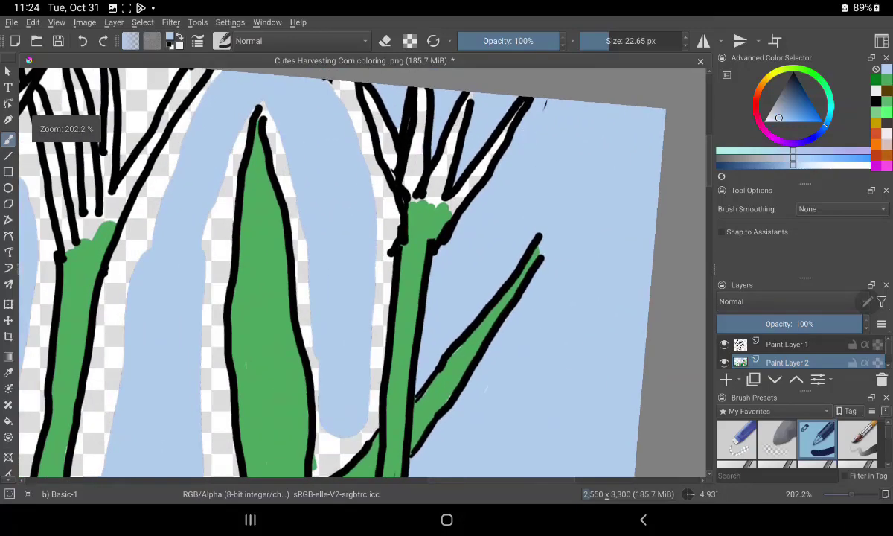
pyautogui.moveTo(254, 112)
pyautogui.mouseDown()
pyautogui.moveTo(293, 215)
pyautogui.moveTo(308, 450)
pyautogui.moveTo(319, 469)
pyautogui.moveTo(366, 426)
pyautogui.moveTo(384, 270)
pyautogui.mouseUp()
pyautogui.moveTo(380, 321)
pyautogui.mouseDown()
pyautogui.moveTo(385, 261)
pyautogui.moveTo(343, 96)
pyautogui.moveTo(388, 249)
pyautogui.mouseUp()
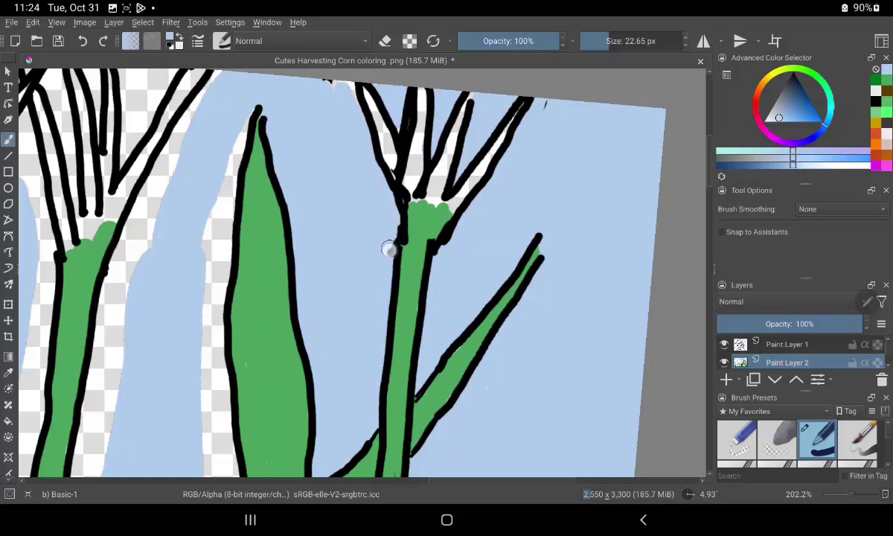
# Fill the white gaps left of and between the left-hand stalks, up beneath their tassels
pyautogui.scroll(-1, 368, 248)
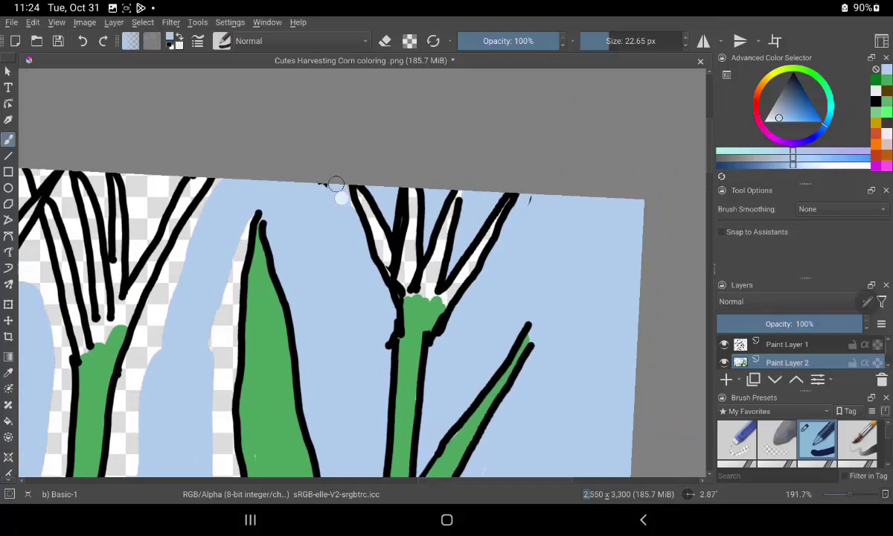
pyautogui.moveTo(218, 185)
pyautogui.mouseDown()
pyautogui.moveTo(153, 283)
pyautogui.moveTo(115, 431)
pyautogui.moveTo(187, 385)
pyautogui.moveTo(236, 218)
pyautogui.moveTo(223, 450)
pyautogui.mouseUp()
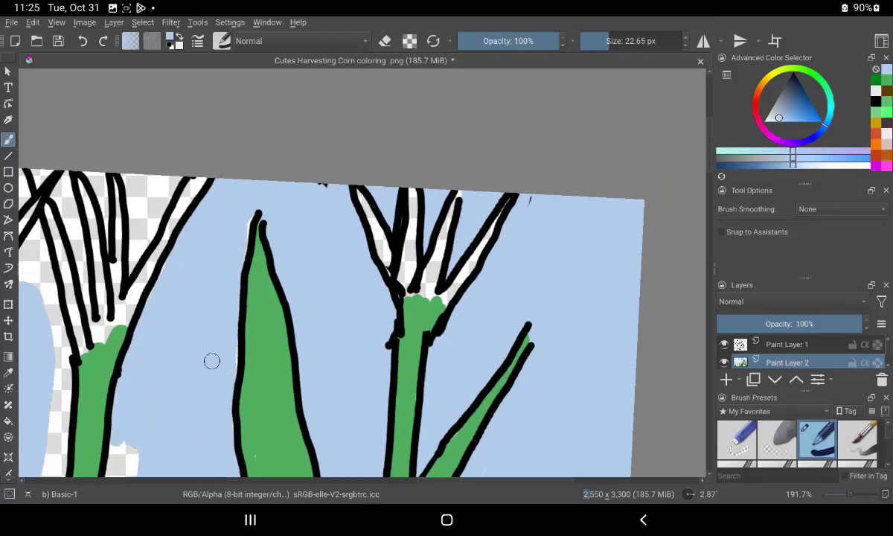
pyautogui.scroll(-1, 368, 248)
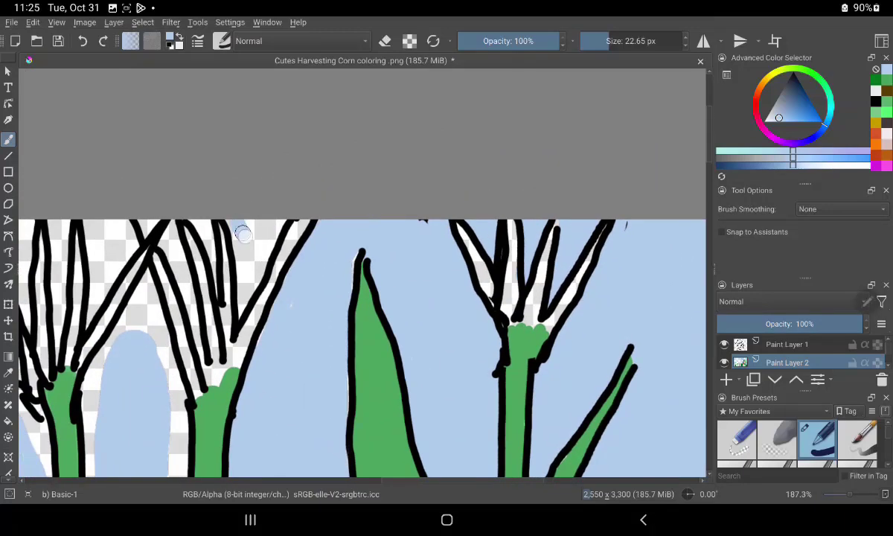
pyautogui.moveTo(240, 257)
pyautogui.mouseDown()
pyautogui.moveTo(246, 221)
pyautogui.moveTo(248, 251)
pyautogui.mouseUp()
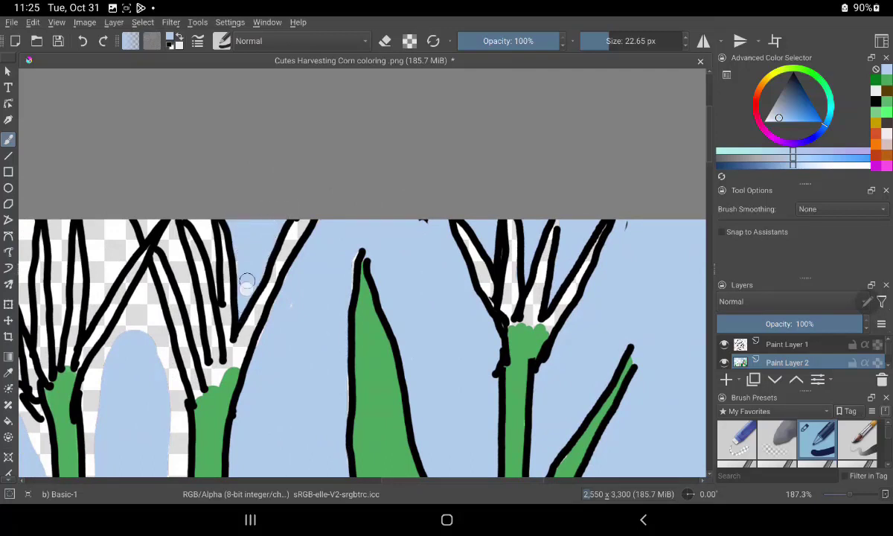
pyautogui.moveTo(191, 219)
pyautogui.mouseDown()
pyautogui.moveTo(209, 235)
pyautogui.moveTo(178, 290)
pyautogui.moveTo(197, 343)
pyautogui.mouseUp()
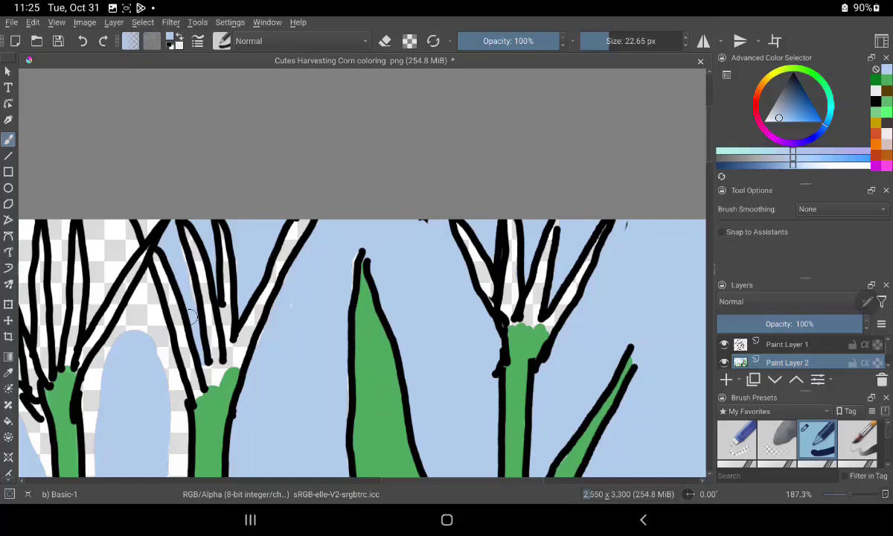
pyautogui.moveTo(151, 222)
pyautogui.mouseDown()
pyautogui.moveTo(91, 247)
pyautogui.moveTo(109, 225)
pyautogui.moveTo(123, 253)
pyautogui.moveTo(129, 235)
pyautogui.moveTo(92, 317)
pyautogui.mouseUp()
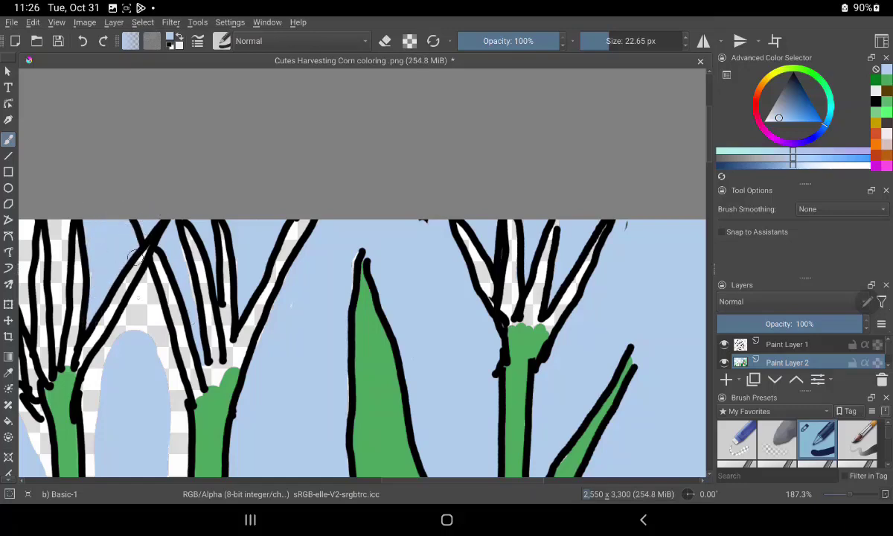
pyautogui.moveTo(136, 258)
pyautogui.mouseDown()
pyautogui.moveTo(104, 320)
pyautogui.moveTo(138, 260)
pyautogui.moveTo(183, 441)
pyautogui.moveTo(172, 464)
pyautogui.mouseUp()
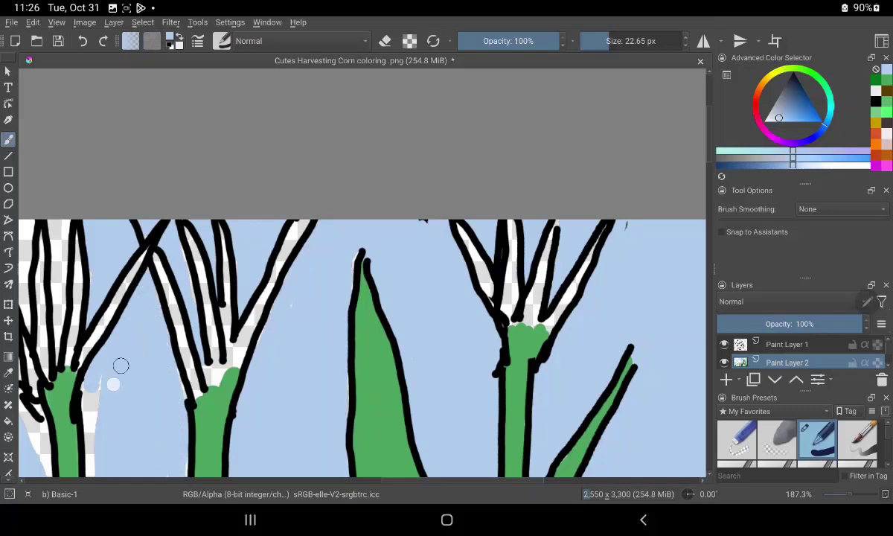
pyautogui.moveTo(120, 365); pyautogui.dragTo(91, 450)
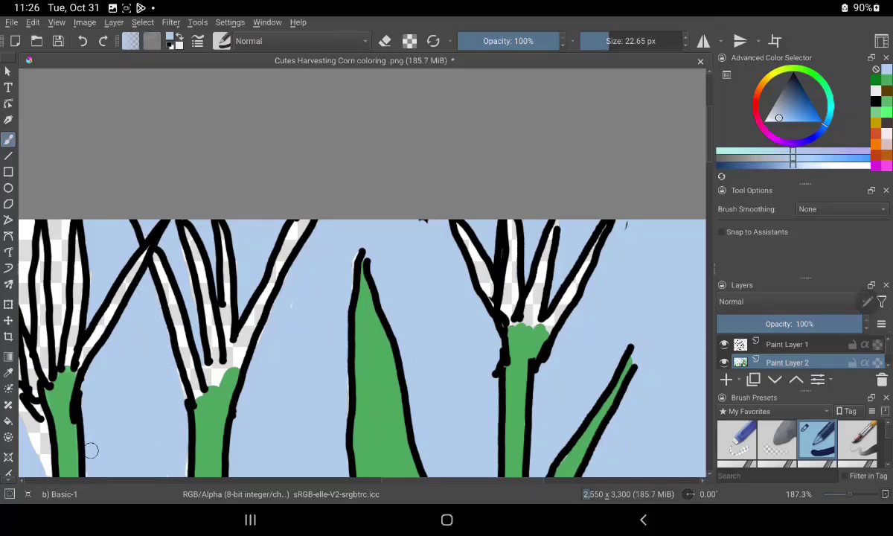
pyautogui.scroll(5, 91, 450)
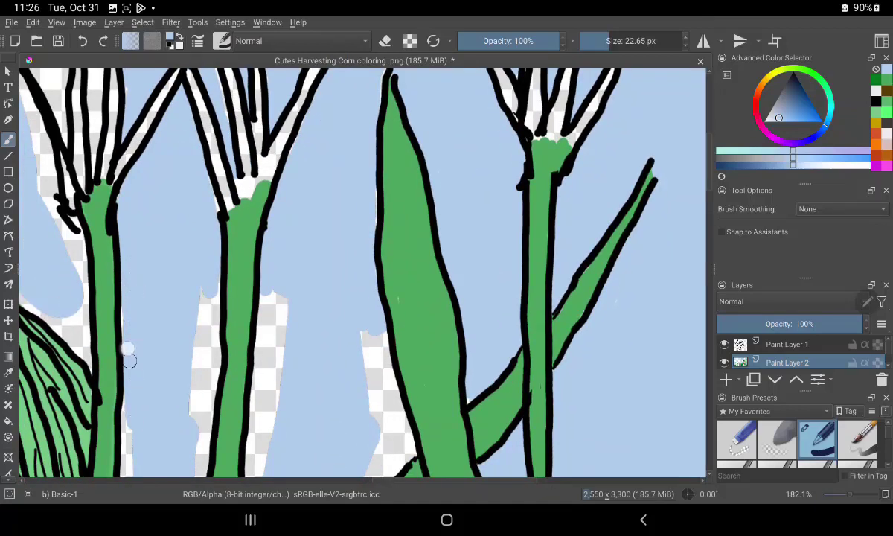
# Paint light blue into the gaps beside the left, middle and upper stalks and left of the leaf tip
pyautogui.moveTo(129, 359); pyautogui.dragTo(125, 455)
pyautogui.moveTo(195, 294)
pyautogui.mouseDown()
pyautogui.moveTo(204, 350)
pyautogui.moveTo(199, 468)
pyautogui.mouseUp()
pyautogui.moveTo(274, 296)
pyautogui.mouseDown()
pyautogui.moveTo(259, 329)
pyautogui.moveTo(263, 354)
pyautogui.moveTo(241, 366)
pyautogui.moveTo(252, 476)
pyautogui.mouseUp()
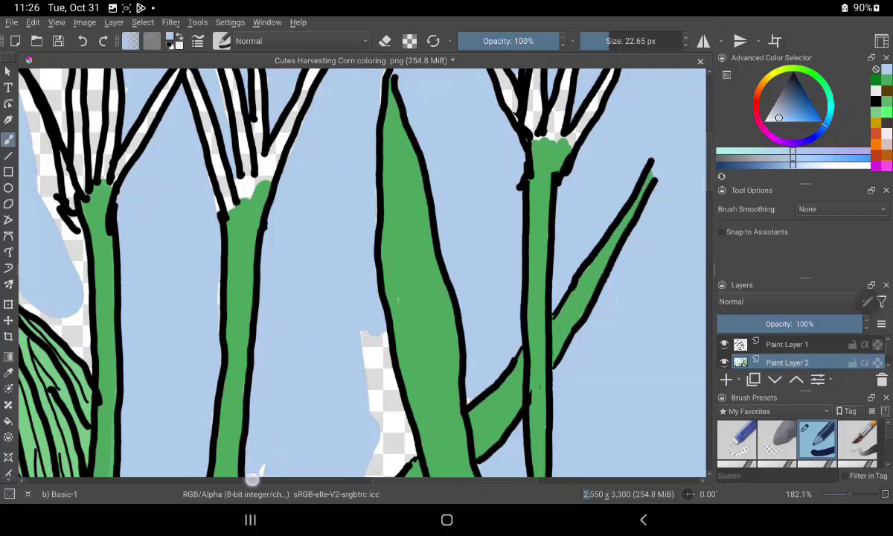
pyautogui.moveTo(341, 344)
pyautogui.mouseDown()
pyautogui.moveTo(372, 342)
pyautogui.moveTo(380, 417)
pyautogui.moveTo(403, 461)
pyautogui.moveTo(378, 468)
pyautogui.moveTo(378, 404)
pyautogui.mouseUp()
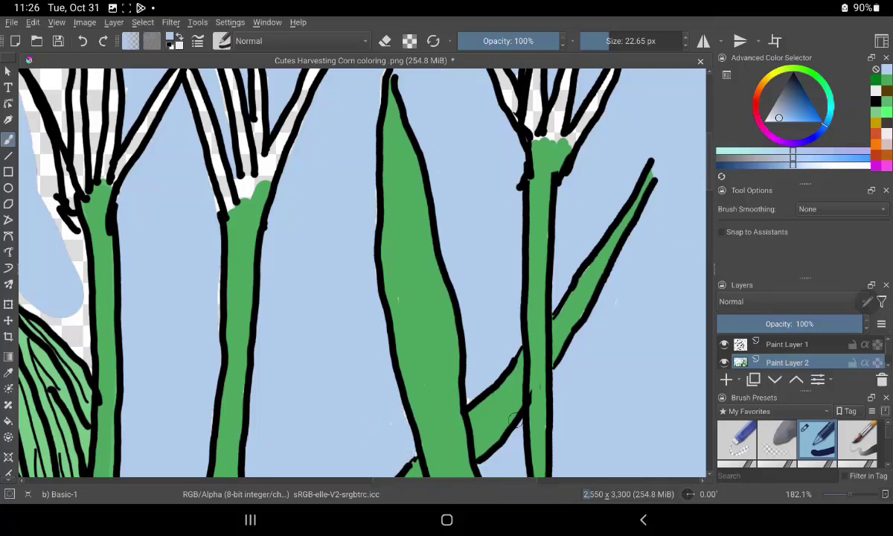
pyautogui.scroll(5, 513, 420)
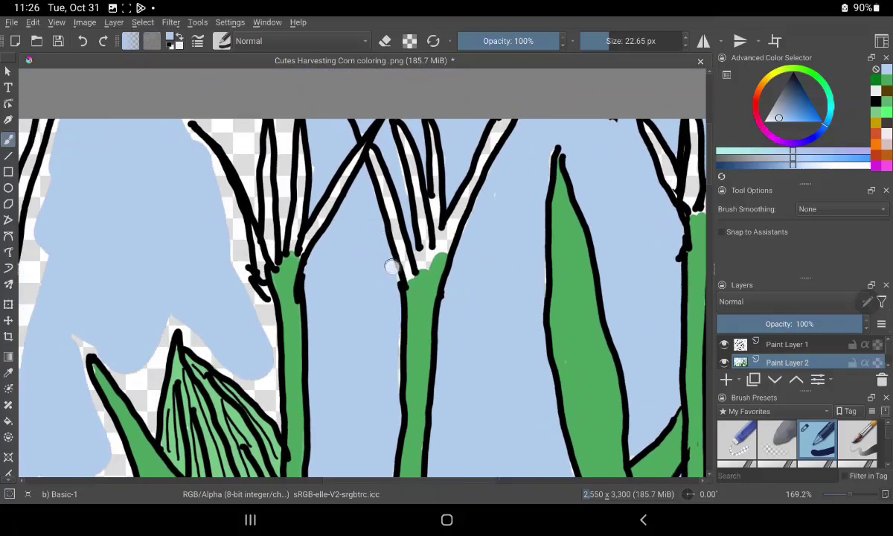
pyautogui.moveTo(232, 282)
pyautogui.mouseDown()
pyautogui.moveTo(247, 293)
pyautogui.moveTo(267, 364)
pyautogui.moveTo(259, 351)
pyautogui.moveTo(214, 356)
pyautogui.moveTo(262, 398)
pyautogui.mouseUp()
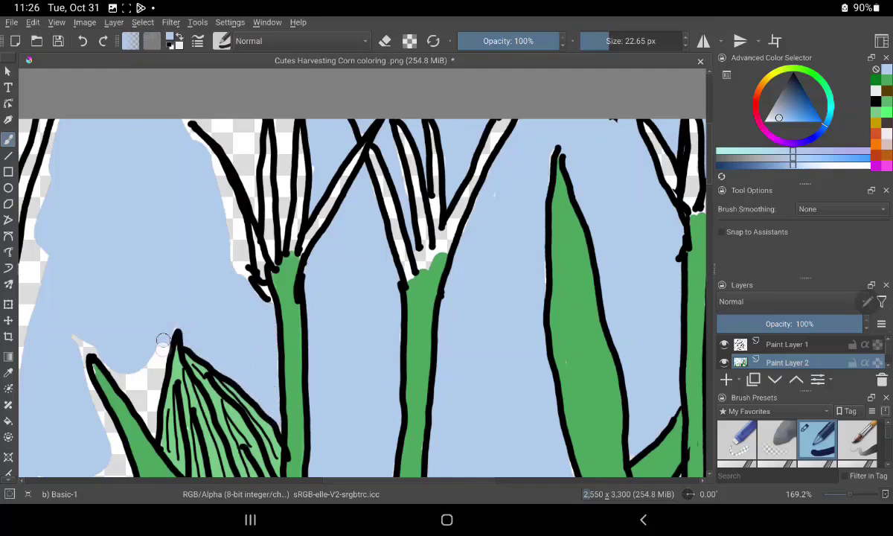
pyautogui.moveTo(163, 340)
pyautogui.mouseDown()
pyautogui.moveTo(143, 381)
pyautogui.moveTo(116, 363)
pyautogui.moveTo(102, 455)
pyautogui.mouseUp()
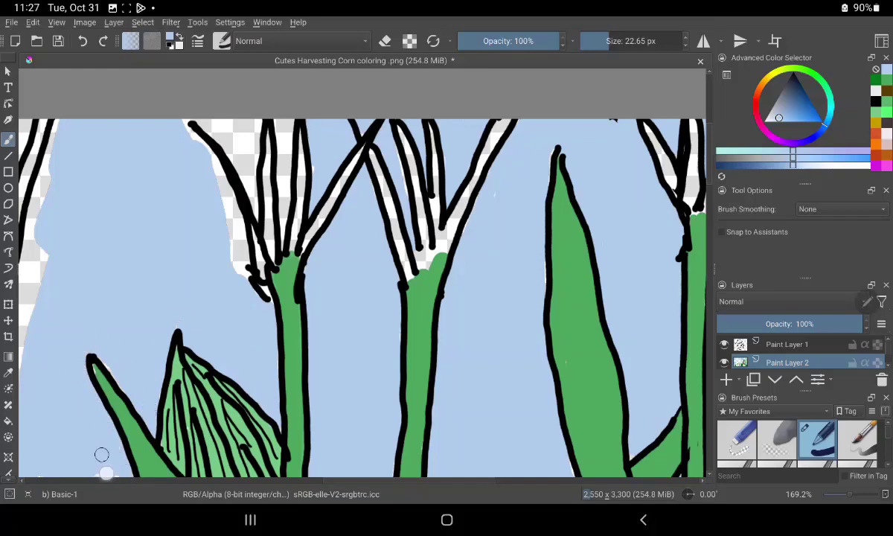
# Fill the gaps around the upper stem outlines and the left checkered strip with light blue
pyautogui.moveTo(342, 417); pyautogui.dragTo(342, 450)
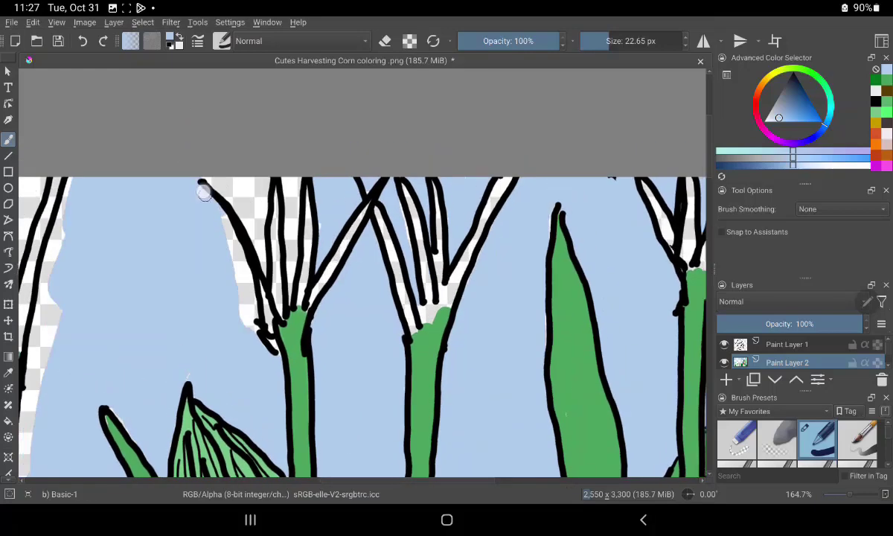
pyautogui.moveTo(245, 319); pyautogui.dragTo(255, 339)
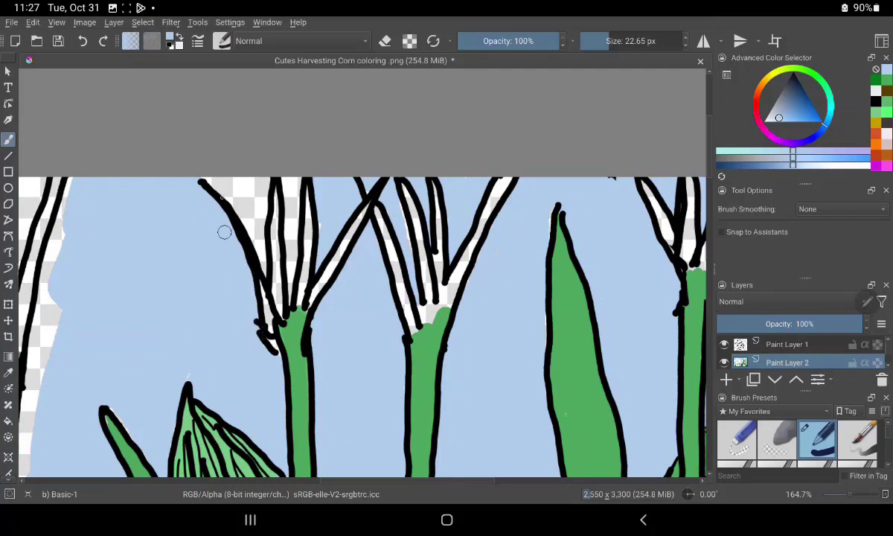
pyautogui.moveTo(224, 231)
pyautogui.mouseDown()
pyautogui.moveTo(213, 169)
pyautogui.moveTo(255, 200)
pyautogui.moveTo(242, 215)
pyautogui.mouseUp()
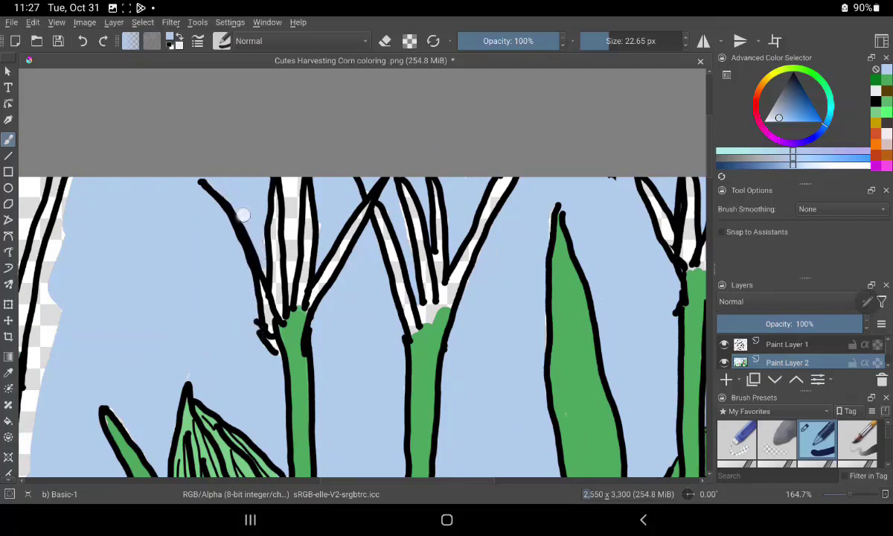
pyautogui.moveTo(275, 175); pyautogui.dragTo(289, 303)
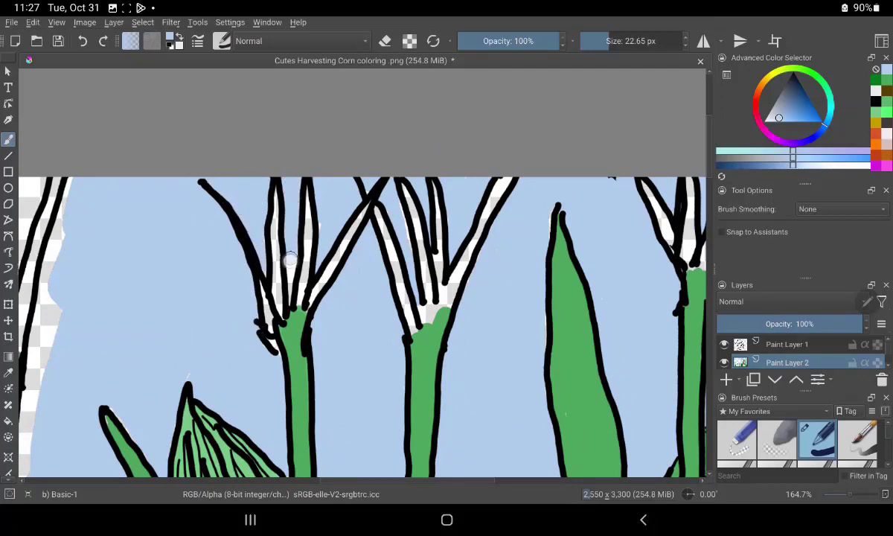
pyautogui.moveTo(69, 184); pyautogui.dragTo(27, 400)
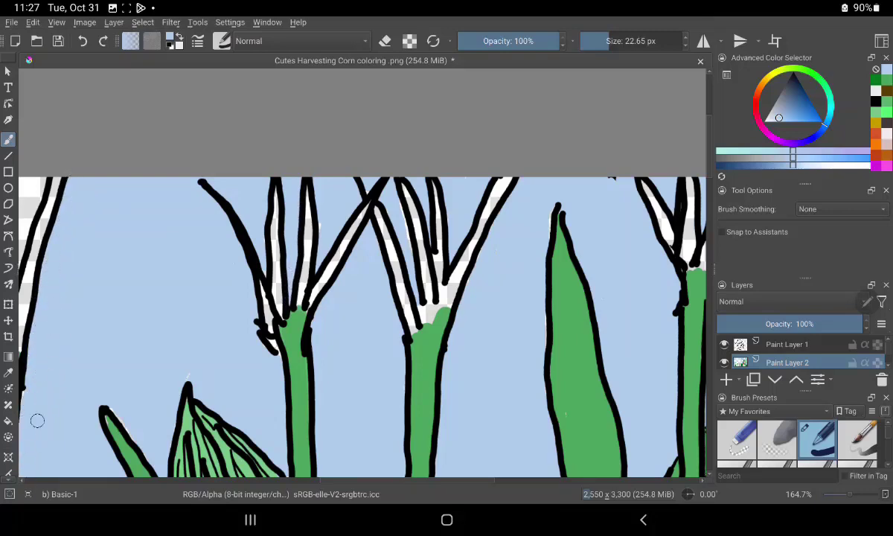
# Paint sky blue between the left-hand stems and along the strip beside the leftmost leaf
pyautogui.moveTo(197, 225); pyautogui.dragTo(387, 266)
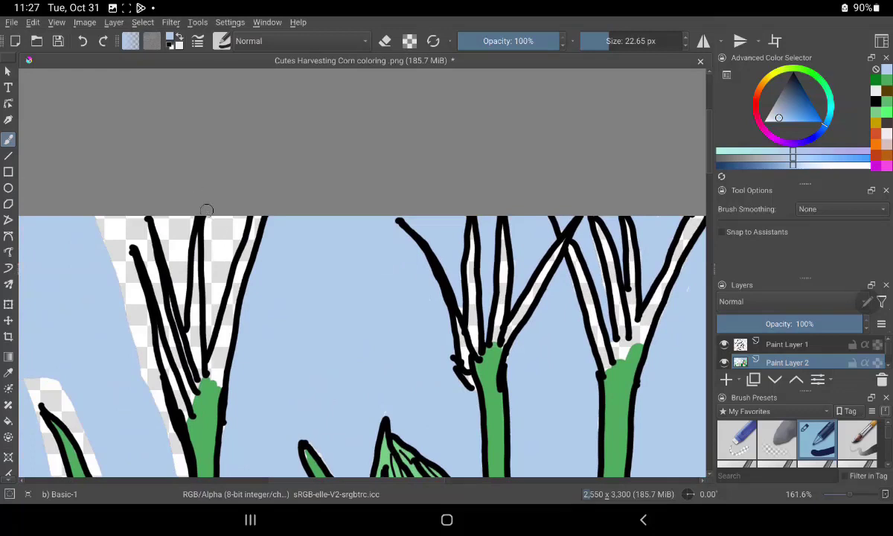
pyautogui.moveTo(210, 256)
pyautogui.mouseDown()
pyautogui.moveTo(215, 218)
pyautogui.moveTo(207, 322)
pyautogui.mouseUp()
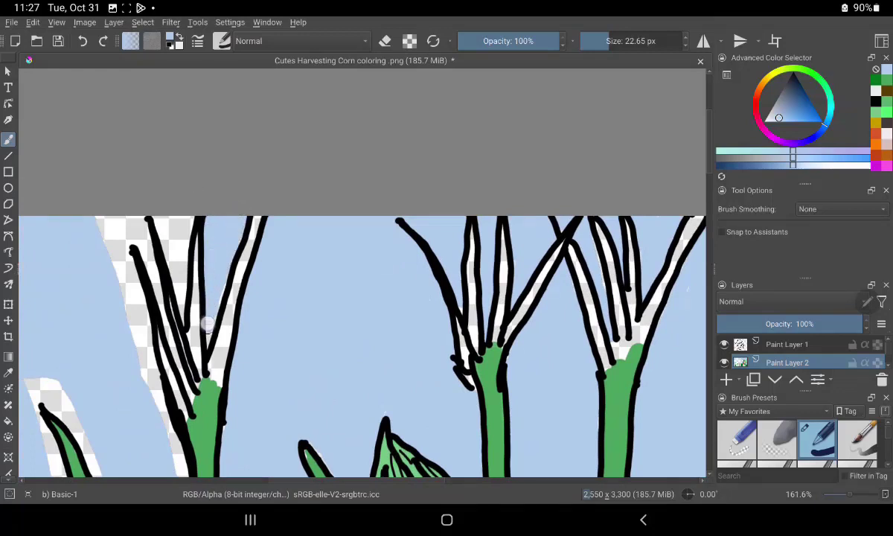
pyautogui.moveTo(182, 225)
pyautogui.mouseDown()
pyautogui.moveTo(165, 261)
pyautogui.moveTo(182, 230)
pyautogui.mouseUp()
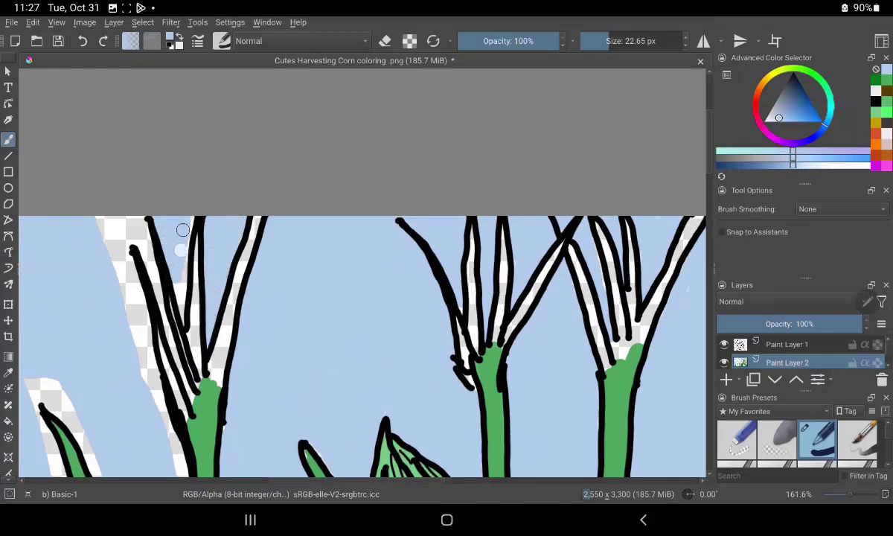
pyautogui.moveTo(180, 264); pyautogui.dragTo(185, 316)
pyautogui.moveTo(137, 225); pyautogui.dragTo(173, 352)
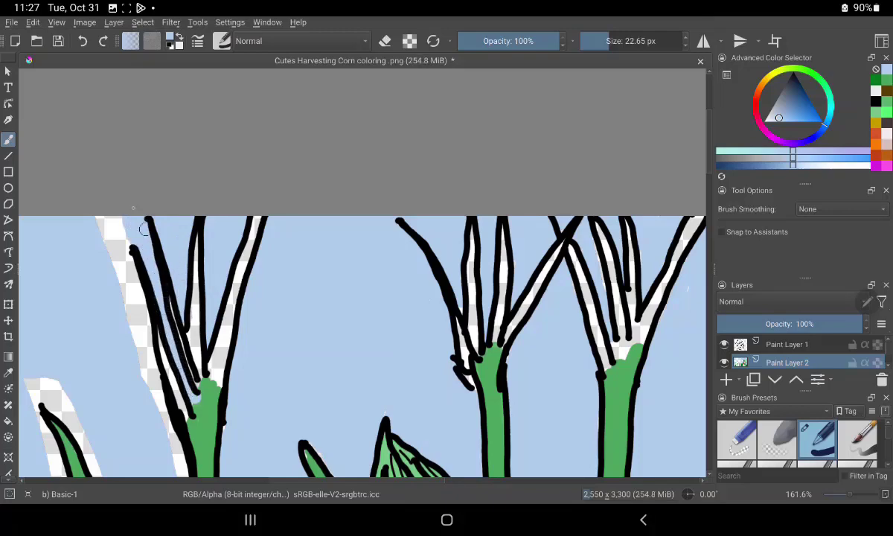
pyautogui.moveTo(128, 225)
pyautogui.mouseDown()
pyautogui.moveTo(106, 245)
pyautogui.moveTo(120, 235)
pyautogui.moveTo(140, 349)
pyautogui.moveTo(126, 307)
pyautogui.moveTo(178, 467)
pyautogui.mouseUp()
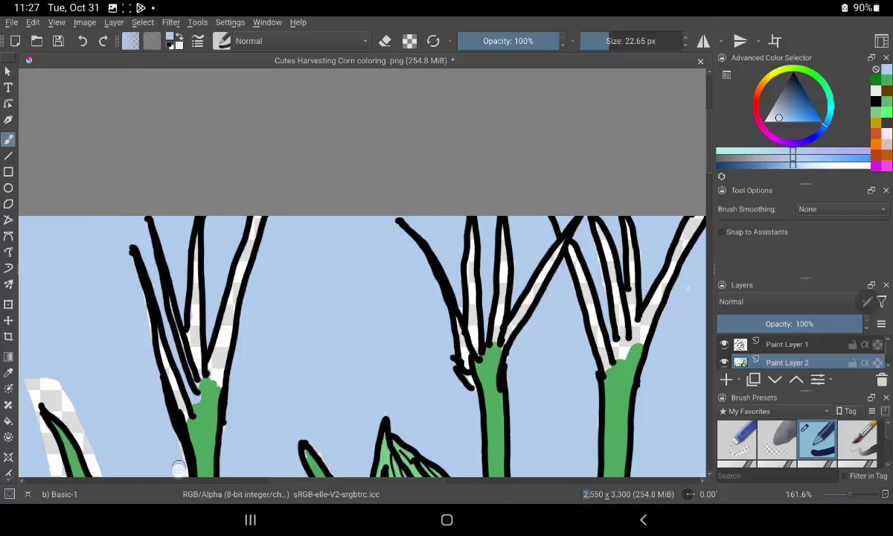
pyautogui.moveTo(46, 381)
pyautogui.mouseDown()
pyautogui.moveTo(88, 419)
pyautogui.moveTo(32, 385)
pyautogui.moveTo(87, 441)
pyautogui.moveTo(187, 361)
pyautogui.mouseUp()
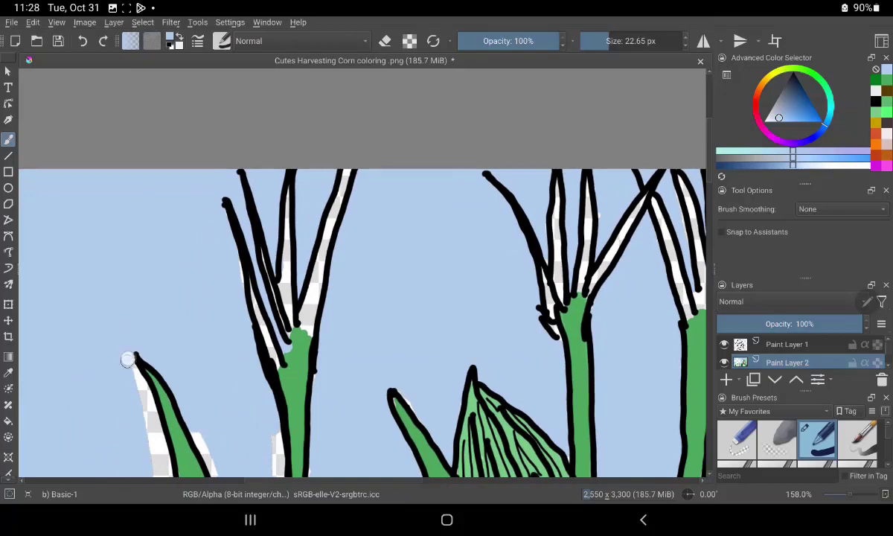
pyautogui.moveTo(127, 360); pyautogui.dragTo(162, 466)
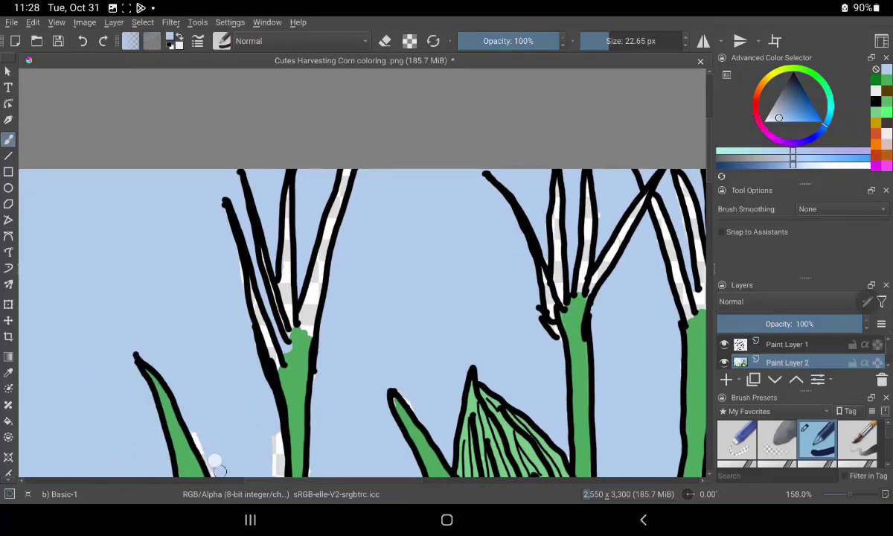
pyautogui.moveTo(201, 404); pyautogui.dragTo(191, 194)
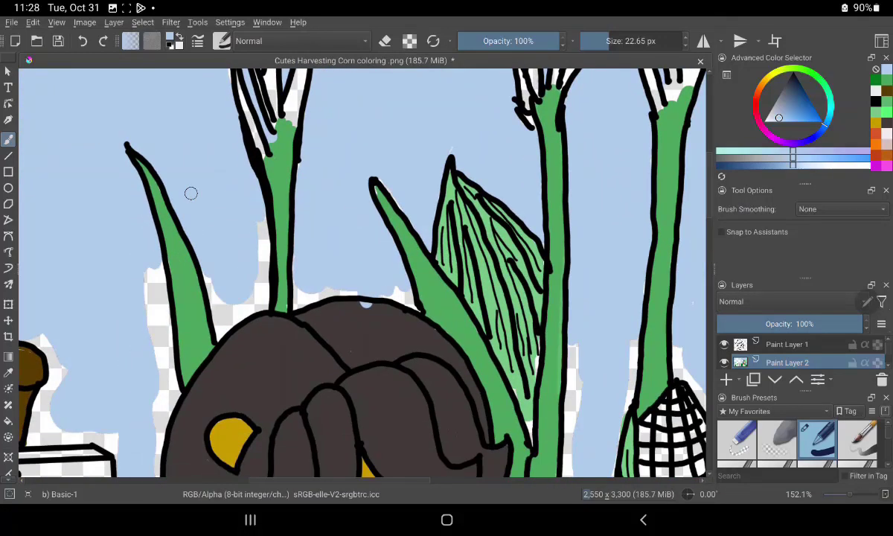
# Brush light blue over the leftover gaps beside the leaves, central stem and bottom-left area
pyautogui.hotkey('ctrl', 'z')
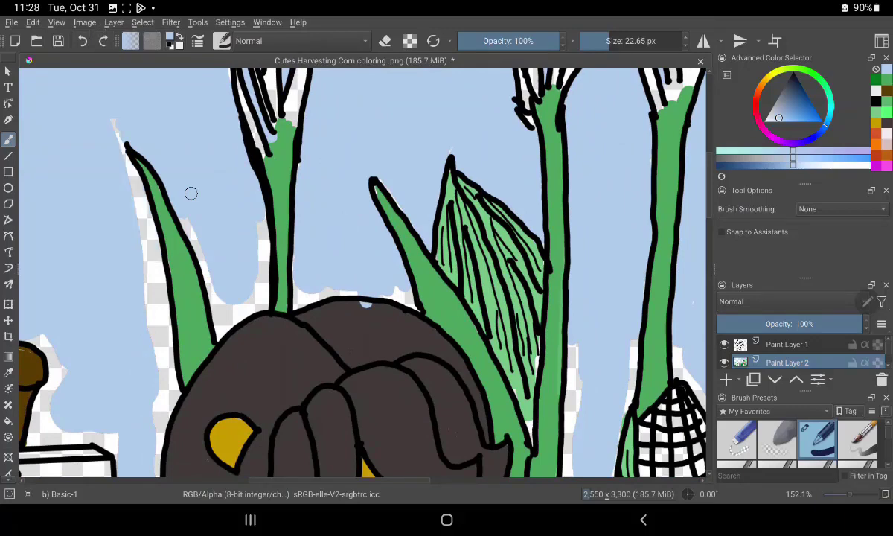
pyautogui.hotkey('ctrl', 'shift', 'z')
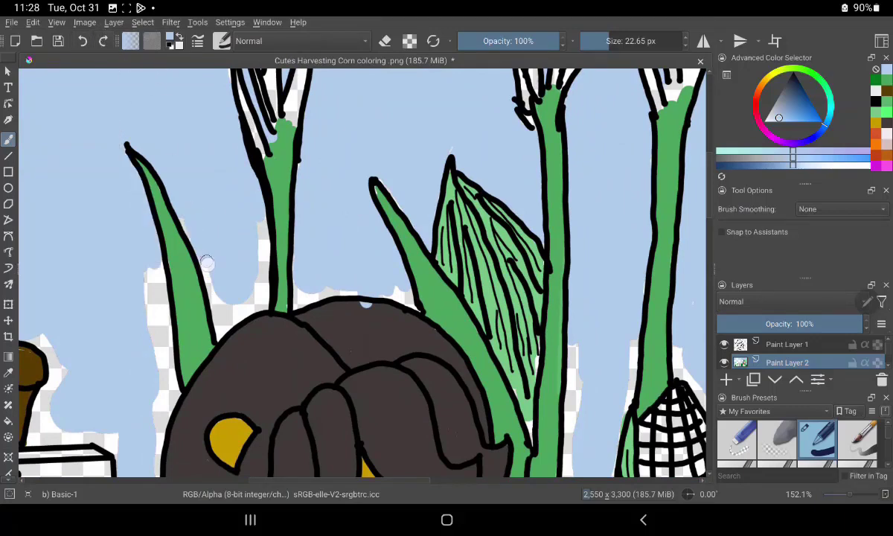
pyautogui.moveTo(206, 262); pyautogui.dragTo(214, 289)
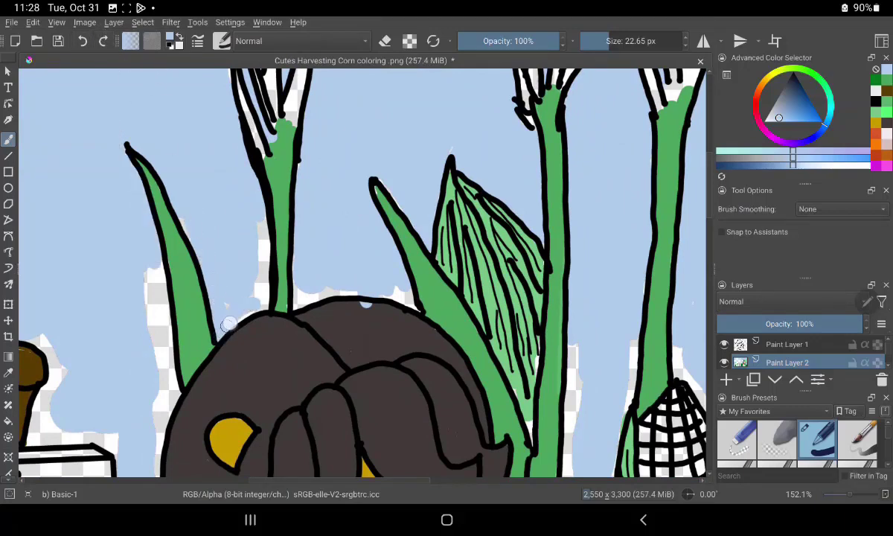
pyautogui.moveTo(229, 323)
pyautogui.mouseDown()
pyautogui.moveTo(260, 291)
pyautogui.moveTo(141, 269)
pyautogui.moveTo(163, 353)
pyautogui.mouseUp()
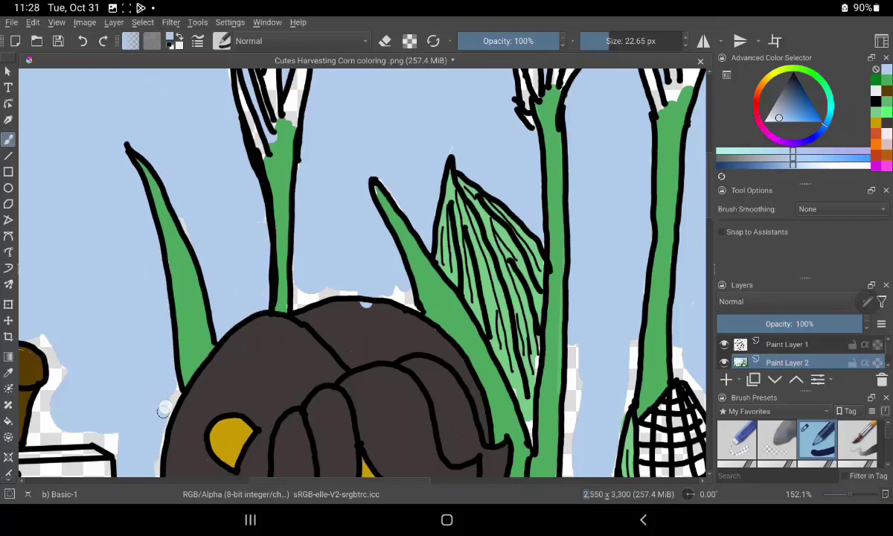
pyautogui.moveTo(151, 445)
pyautogui.mouseDown()
pyautogui.moveTo(82, 409)
pyautogui.moveTo(60, 410)
pyautogui.moveTo(34, 357)
pyautogui.moveTo(54, 376)
pyautogui.moveTo(37, 429)
pyautogui.mouseUp()
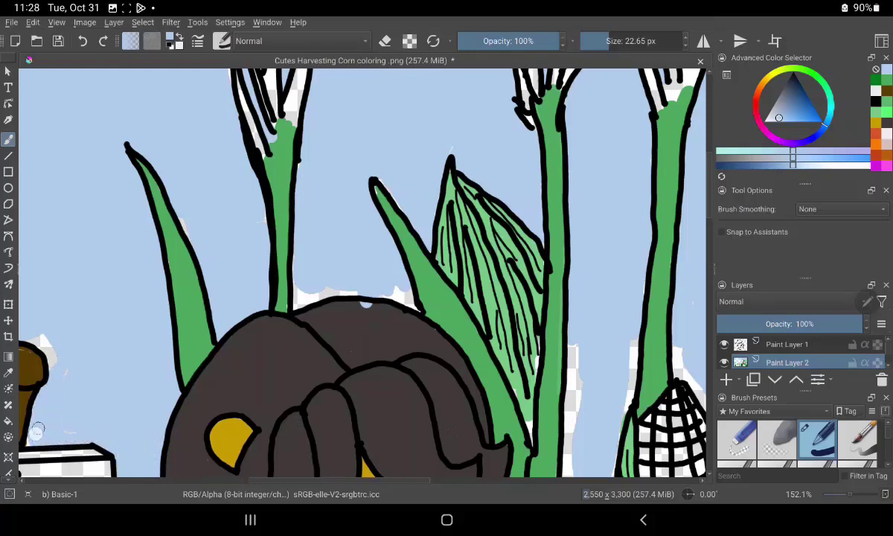
pyautogui.moveTo(58, 363); pyautogui.dragTo(52, 346)
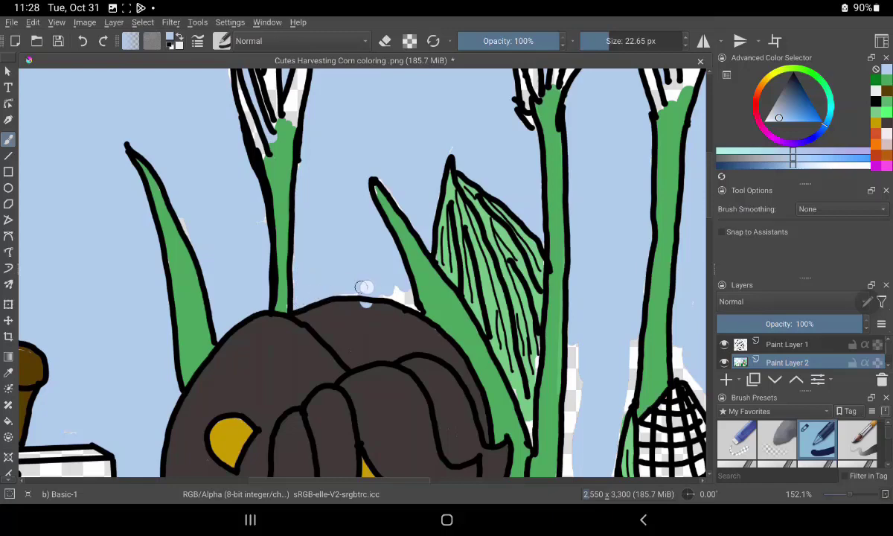
pyautogui.moveTo(357, 292); pyautogui.dragTo(409, 296)
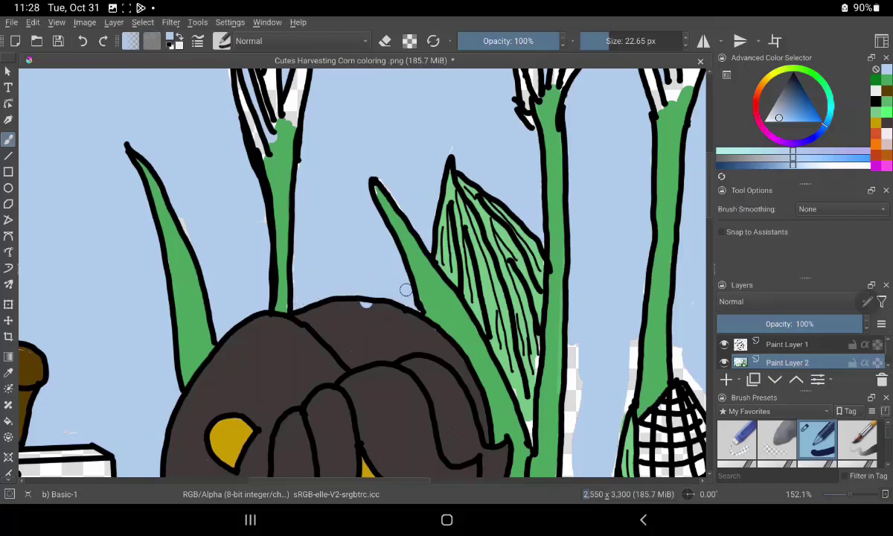
# Reset the colours to default and swap back to light blue, viewing the corn cob area
pyautogui.press('d')
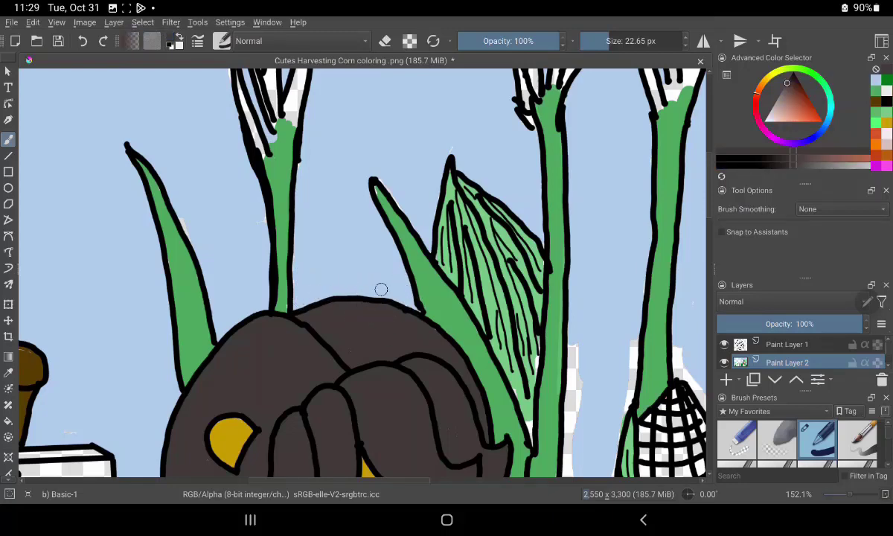
pyautogui.press('x')
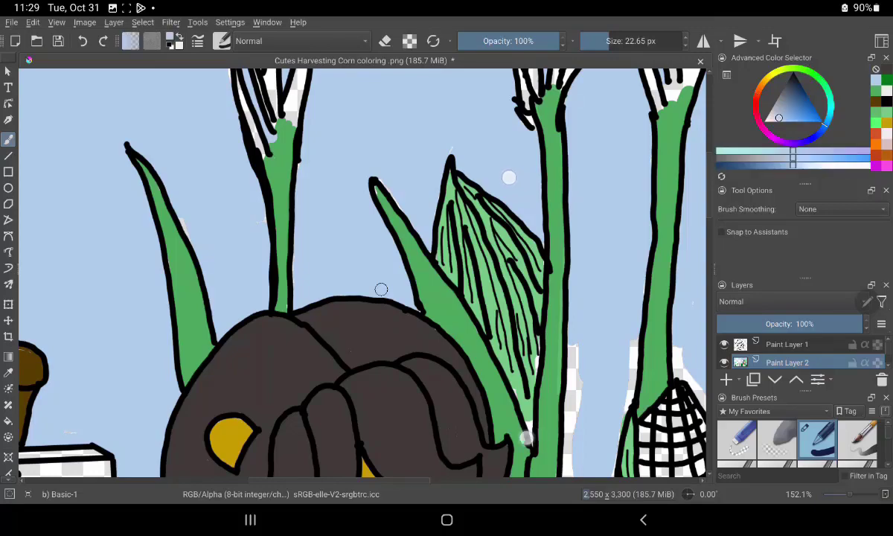
pyautogui.scroll(-2, 381, 289)
pyautogui.moveTo(284, 153)
pyautogui.mouseDown()
pyautogui.moveTo(275, 224)
pyautogui.moveTo(286, 235)
pyautogui.moveTo(264, 361)
pyautogui.moveTo(287, 393)
pyautogui.moveTo(279, 328)
pyautogui.moveTo(305, 298)
pyautogui.moveTo(327, 193)
pyautogui.moveTo(390, 164)
pyautogui.moveTo(388, 205)
pyautogui.moveTo(365, 174)
pyautogui.moveTo(416, 242)
pyautogui.moveTo(473, 176)
pyautogui.moveTo(461, 216)
pyautogui.mouseUp()
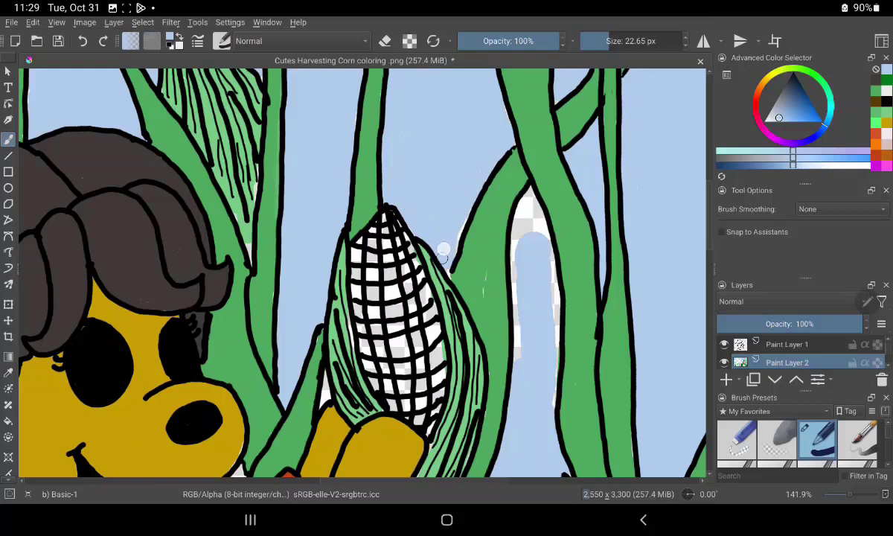
# Paint light blue between the stalks by the cob tip, beside the girl's hair and the grass blade
pyautogui.moveTo(443, 249); pyautogui.dragTo(447, 244)
pyautogui.moveTo(522, 218)
pyautogui.mouseDown()
pyautogui.moveTo(518, 359)
pyautogui.moveTo(531, 188)
pyautogui.moveTo(551, 362)
pyautogui.mouseUp()
pyautogui.moveTo(550, 401); pyautogui.dragTo(531, 253)
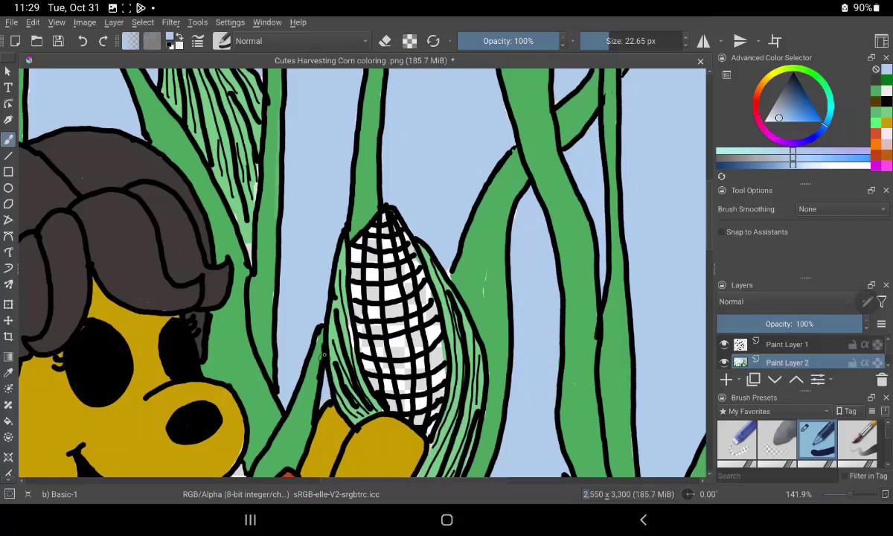
pyautogui.scroll(-5, 362, 271)
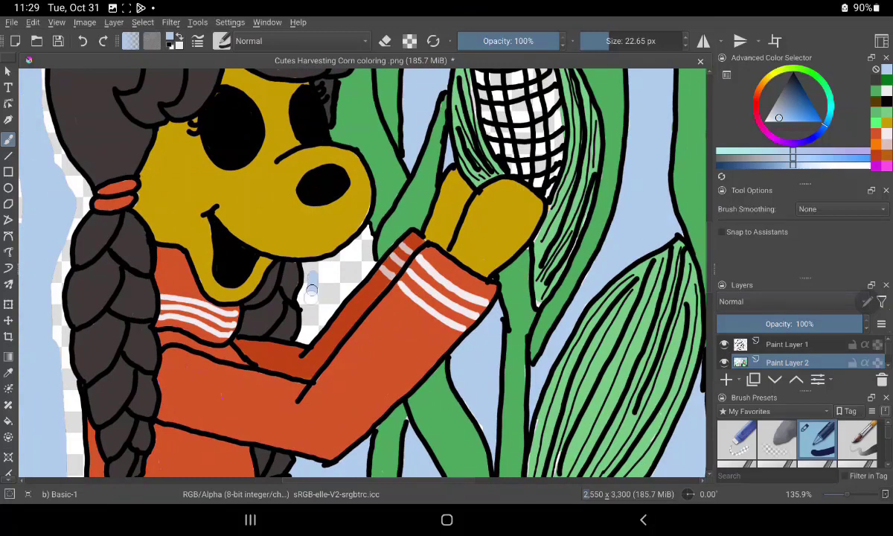
pyautogui.moveTo(301, 301)
pyautogui.mouseDown()
pyautogui.moveTo(305, 328)
pyautogui.moveTo(291, 304)
pyautogui.moveTo(337, 262)
pyautogui.moveTo(348, 223)
pyautogui.moveTo(364, 259)
pyautogui.moveTo(346, 261)
pyautogui.mouseUp()
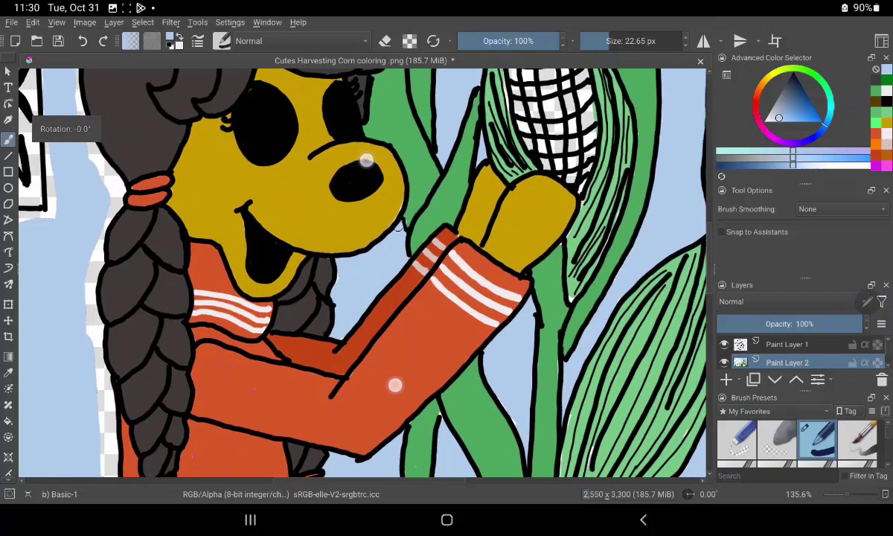
pyautogui.moveTo(393, 380); pyautogui.dragTo(608, 318)
pyautogui.moveTo(238, 338)
pyautogui.mouseDown()
pyautogui.moveTo(224, 408)
pyautogui.moveTo(256, 443)
pyautogui.moveTo(351, 442)
pyautogui.moveTo(349, 461)
pyautogui.moveTo(337, 372)
pyautogui.moveTo(344, 313)
pyautogui.moveTo(318, 257)
pyautogui.moveTo(316, 223)
pyautogui.moveTo(327, 237)
pyautogui.moveTo(355, 133)
pyautogui.moveTo(335, 112)
pyautogui.moveTo(326, 80)
pyautogui.mouseUp()
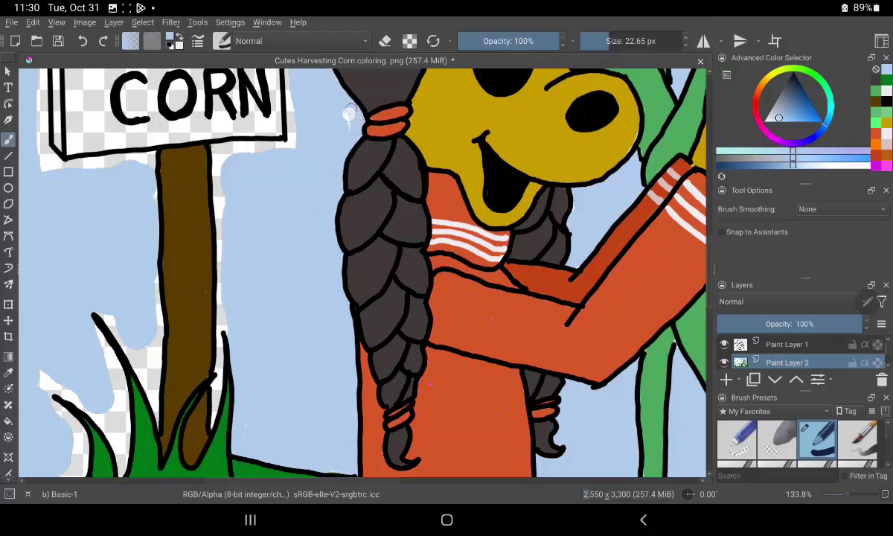
# Brush light blue along the CORN sign's edges, the post, and the strips left of and above the sign
pyautogui.moveTo(298, 134)
pyautogui.mouseDown()
pyautogui.moveTo(285, 154)
pyautogui.moveTo(219, 179)
pyautogui.moveTo(226, 253)
pyautogui.mouseUp()
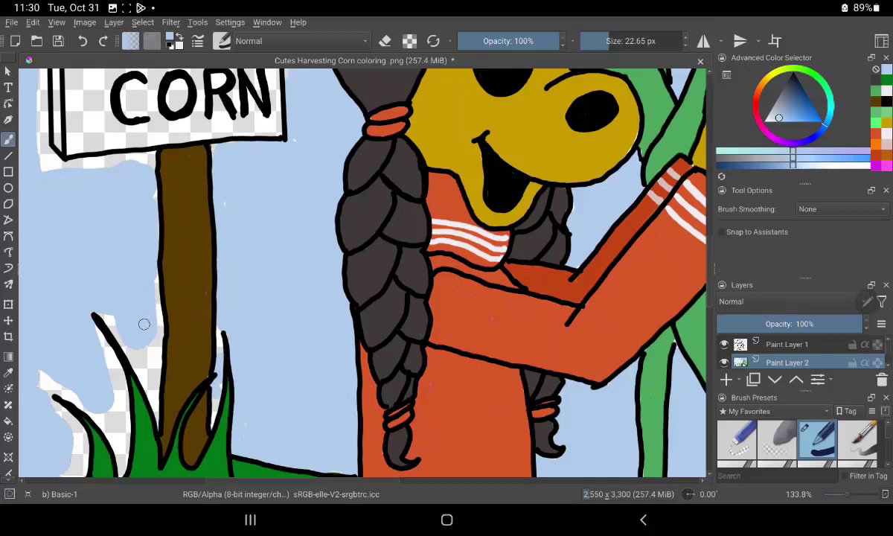
pyautogui.moveTo(153, 298)
pyautogui.mouseDown()
pyautogui.moveTo(152, 265)
pyautogui.moveTo(145, 365)
pyautogui.moveTo(104, 305)
pyautogui.moveTo(152, 388)
pyautogui.moveTo(81, 305)
pyautogui.moveTo(112, 353)
pyautogui.moveTo(123, 452)
pyautogui.moveTo(112, 417)
pyautogui.moveTo(60, 368)
pyautogui.moveTo(49, 375)
pyautogui.moveTo(111, 384)
pyautogui.mouseUp()
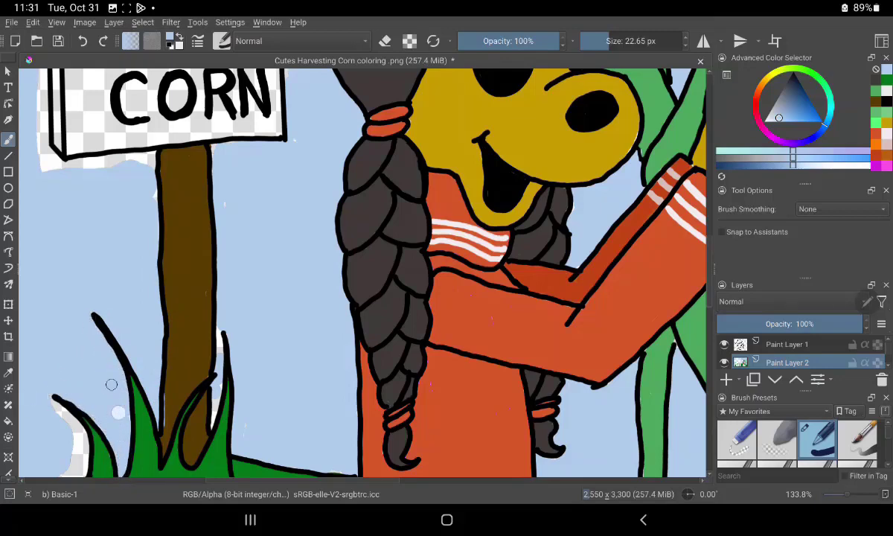
pyautogui.moveTo(144, 170)
pyautogui.mouseDown()
pyautogui.moveTo(153, 189)
pyautogui.moveTo(138, 154)
pyautogui.moveTo(67, 156)
pyautogui.moveTo(148, 159)
pyautogui.mouseUp()
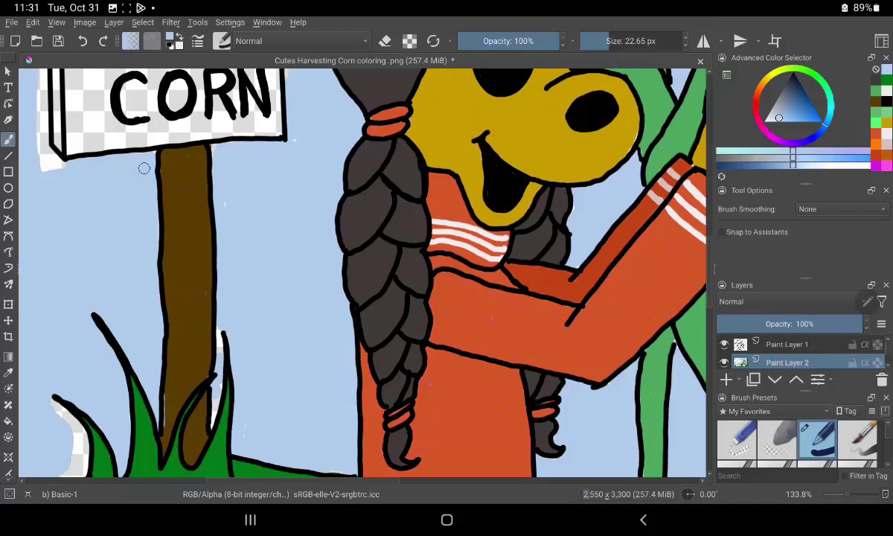
pyautogui.moveTo(229, 311); pyautogui.dragTo(357, 417)
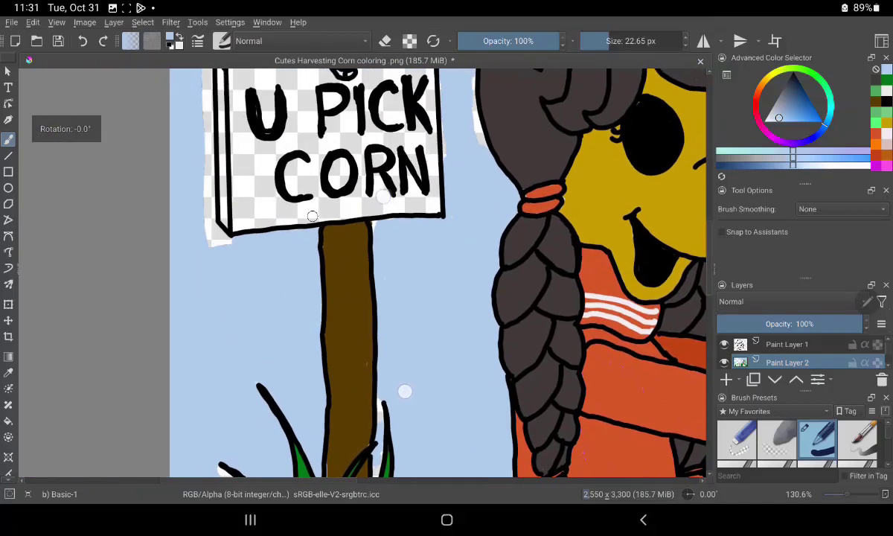
pyautogui.moveTo(221, 98); pyautogui.dragTo(220, 239)
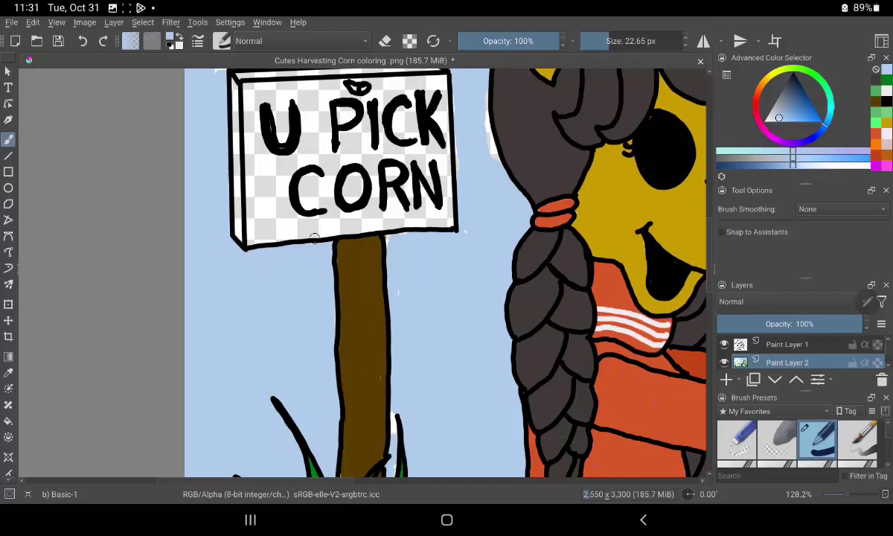
pyautogui.moveTo(314, 237); pyautogui.dragTo(314, 350)
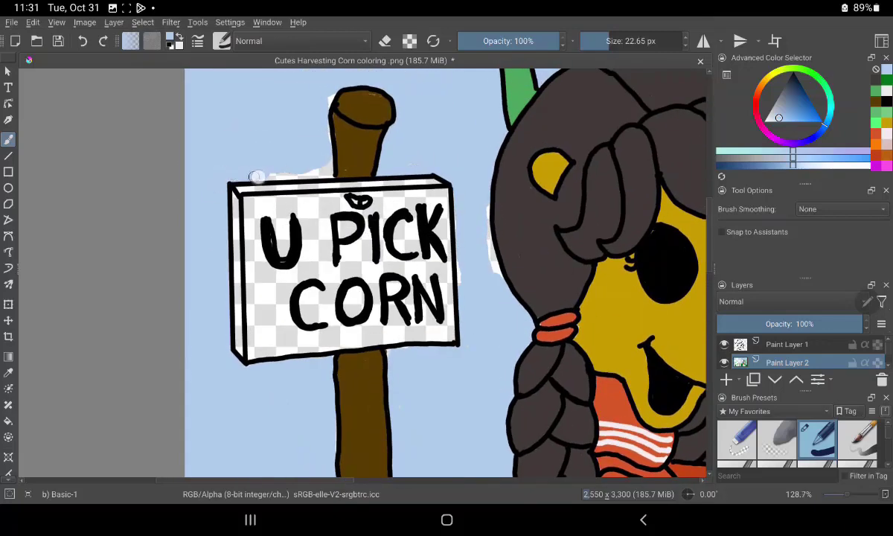
pyautogui.moveTo(256, 177)
pyautogui.mouseDown()
pyautogui.moveTo(321, 173)
pyautogui.moveTo(334, 90)
pyautogui.mouseUp()
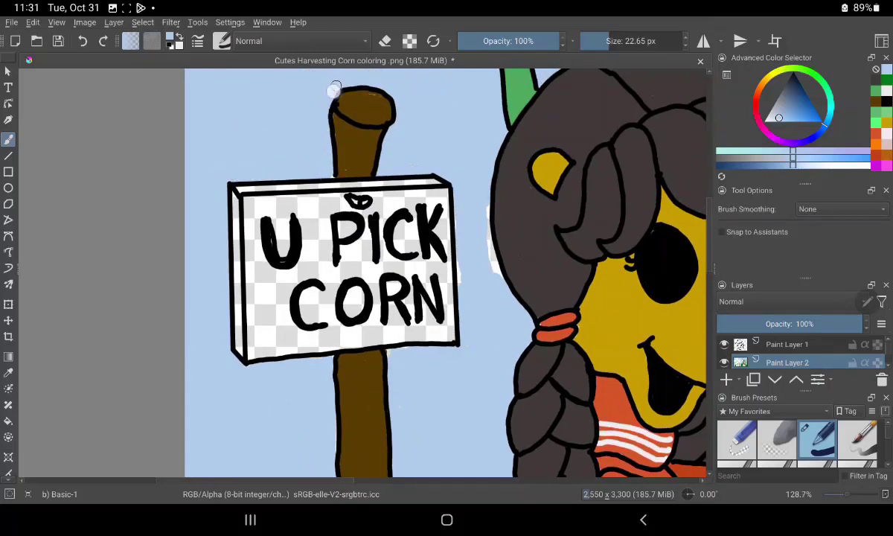
pyautogui.moveTo(418, 351); pyautogui.dragTo(379, 201)
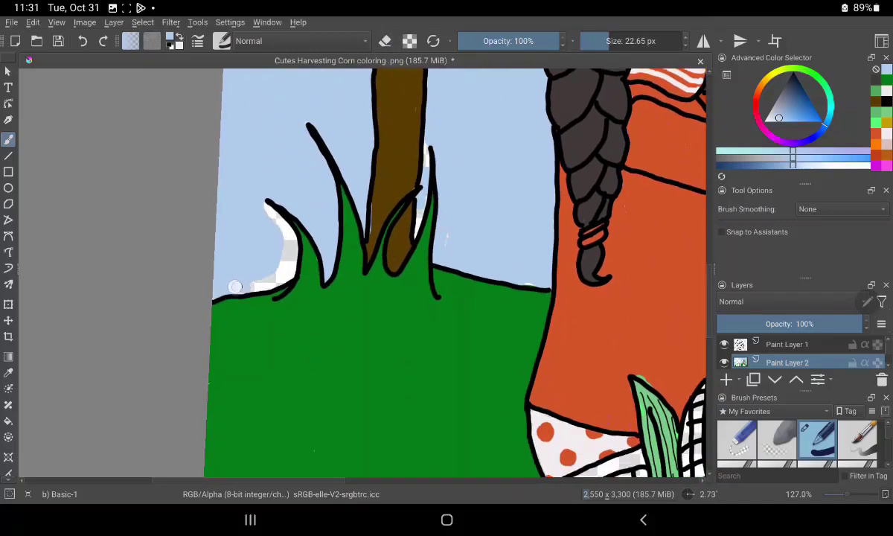
# With a smaller brush, paint the white slivers above the grass and beside the post sky blue
pyautogui.moveTo(235, 287)
pyautogui.mouseDown()
pyautogui.moveTo(280, 276)
pyautogui.moveTo(293, 235)
pyautogui.moveTo(287, 272)
pyautogui.mouseUp()
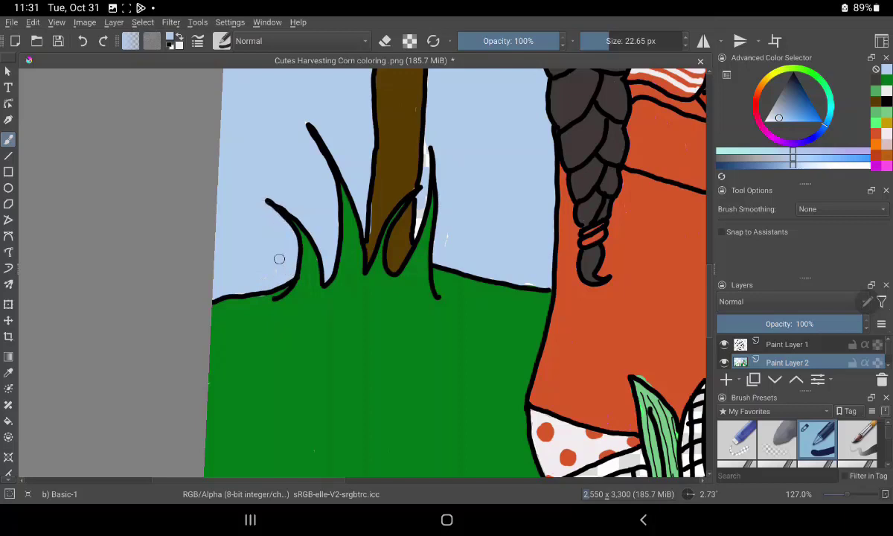
pyautogui.press('[')
pyautogui.press('[')
pyautogui.press('[')
pyautogui.scroll(3, 453, 245)
pyautogui.scroll(2, 453, 246)
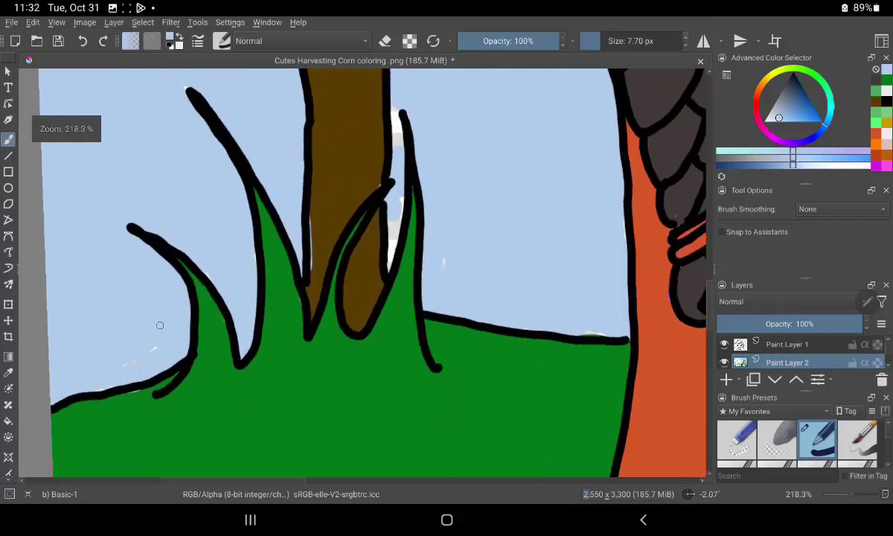
pyautogui.moveTo(392, 217)
pyautogui.mouseDown()
pyautogui.moveTo(398, 195)
pyautogui.moveTo(394, 239)
pyautogui.mouseUp()
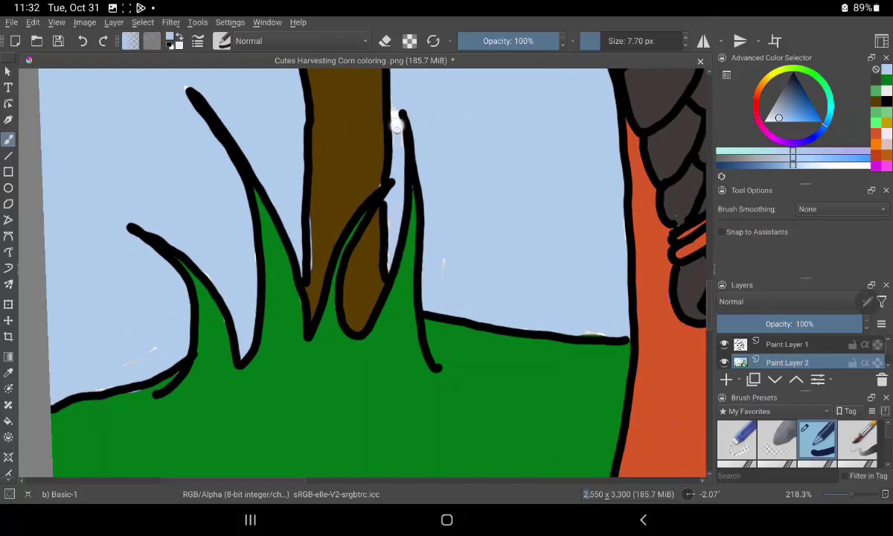
pyautogui.moveTo(392, 110); pyautogui.dragTo(400, 153)
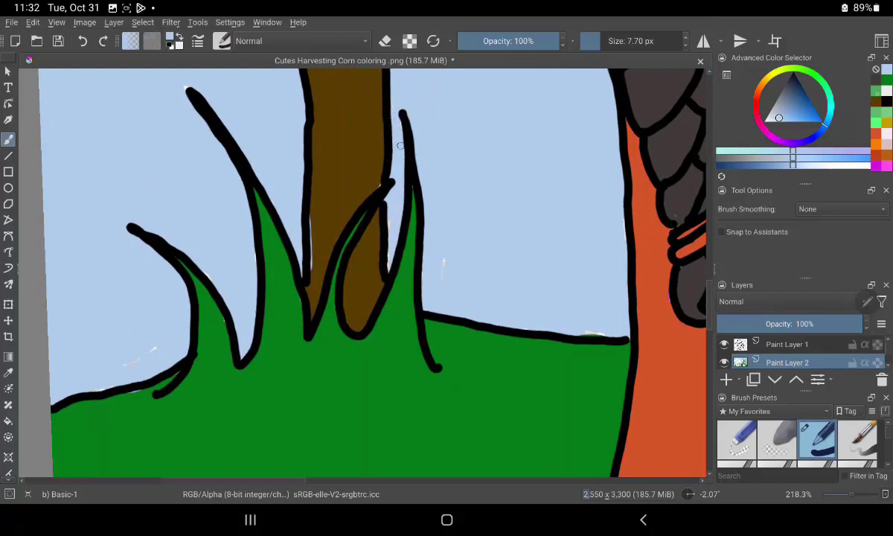
# Sample the post's dark brown and touch up its left outline
pyautogui.keyDown('ctrl'); pyautogui.click(399, 146); pyautogui.keyUp('ctrl')
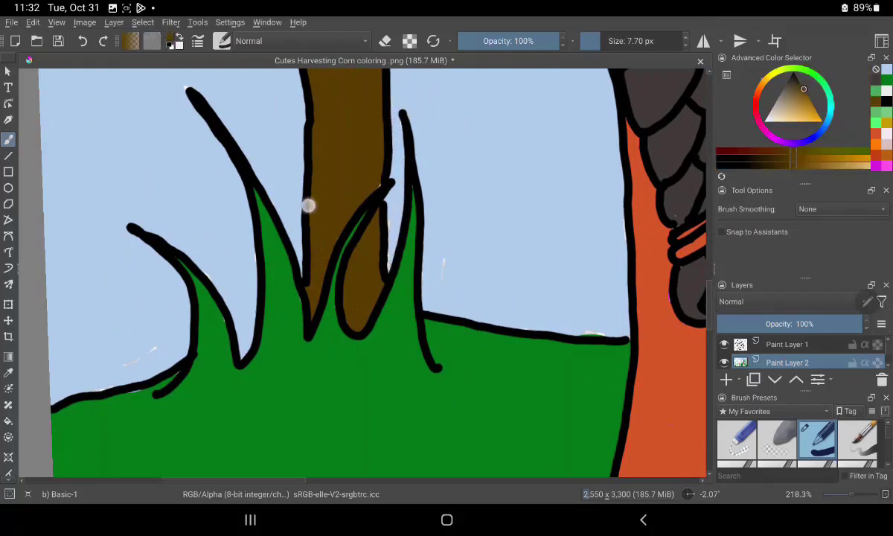
pyautogui.moveTo(290, 192); pyautogui.dragTo(287, 276)
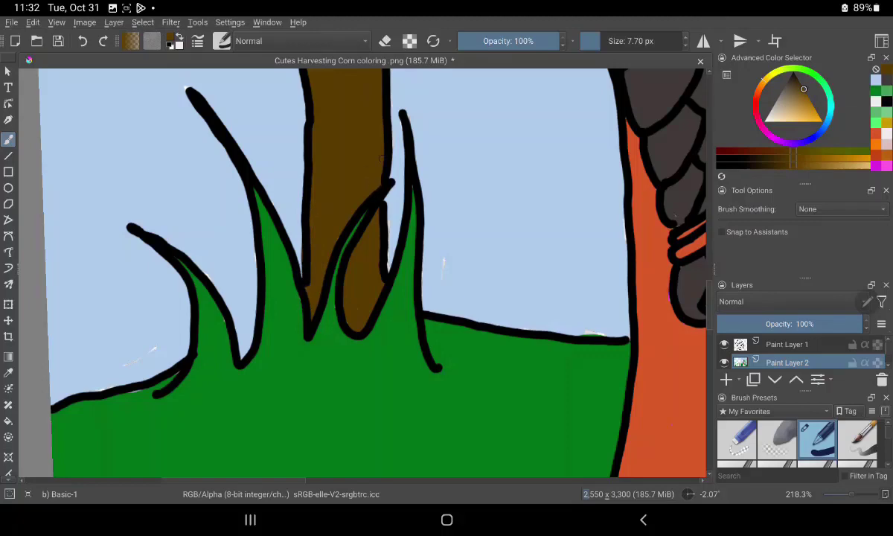
pyautogui.scroll(-5, 446, 297)
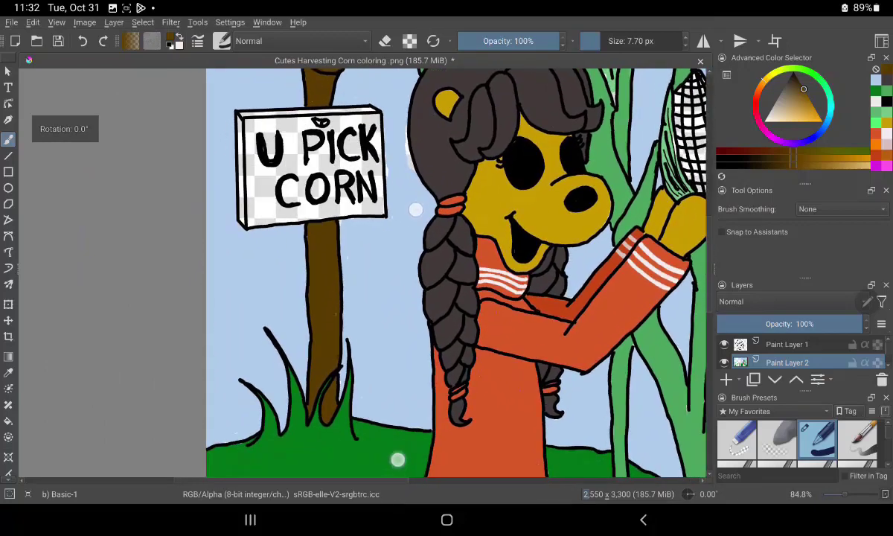
# Sample the sky blue and paint the white gaps under the sign and along the braid
pyautogui.keyDown('ctrl'); pyautogui.click(415, 210); pyautogui.keyUp('ctrl')
pyautogui.scroll(1, 446, 283)
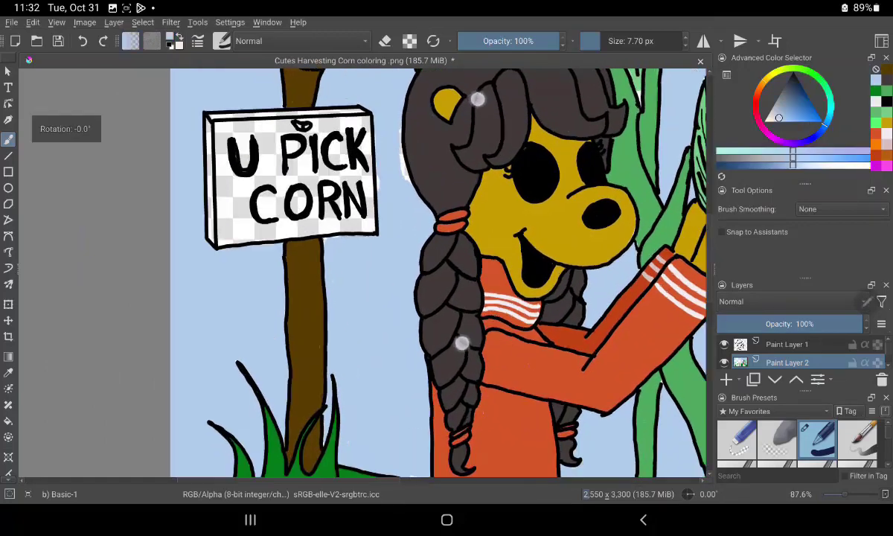
pyautogui.scroll(3, 468, 223)
pyautogui.scroll(3, 469, 223)
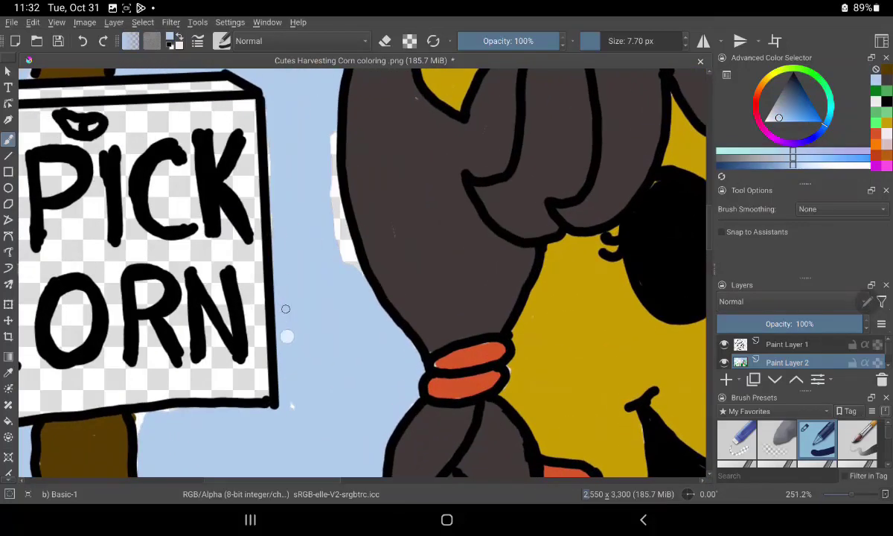
pyautogui.moveTo(134, 414); pyautogui.dragTo(200, 409)
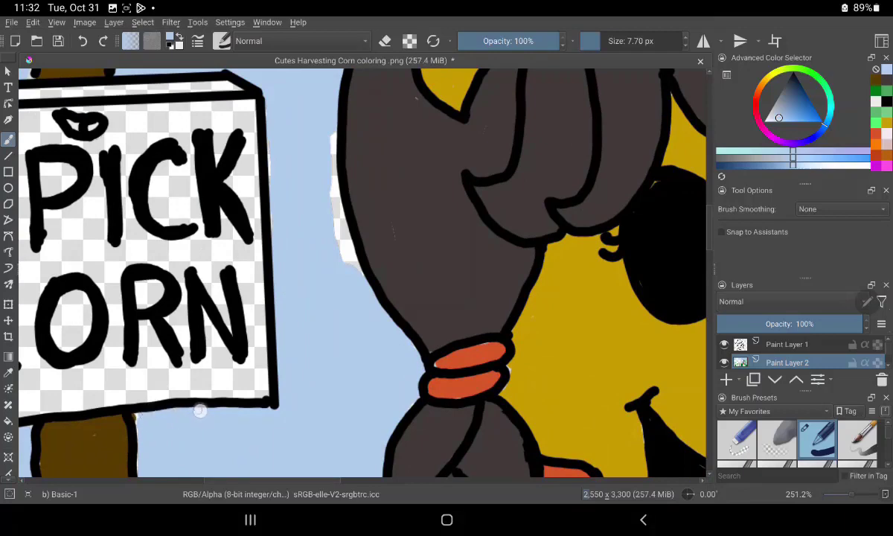
pyautogui.moveTo(331, 127); pyautogui.dragTo(345, 257)
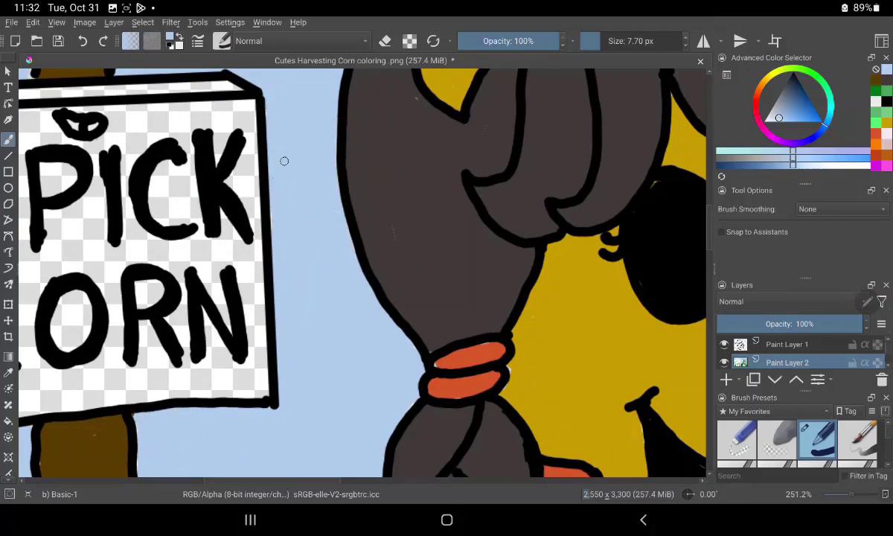
# Sample the sign's pale pink with the Color Sampler and return to a larger brush
pyautogui.scroll(-5, 365, 268)
pyautogui.scroll(-5, 365, 268)
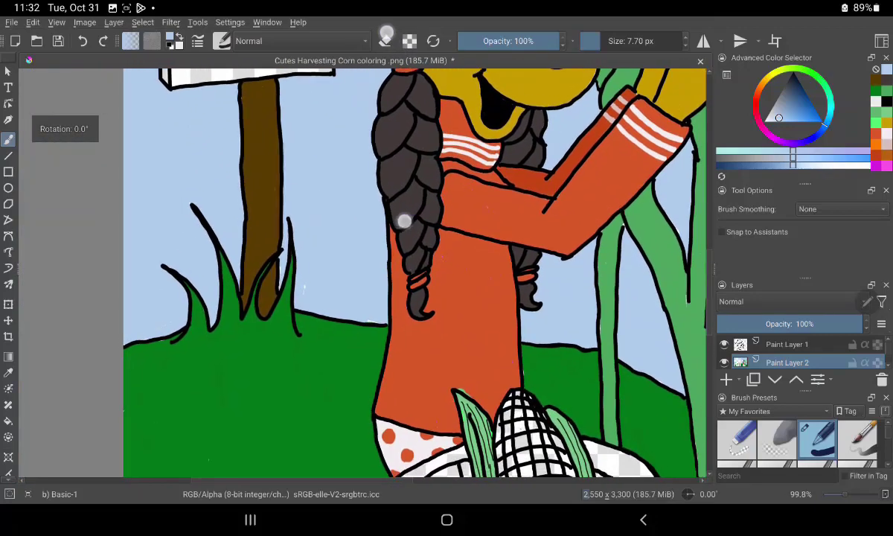
pyautogui.click(8, 372)
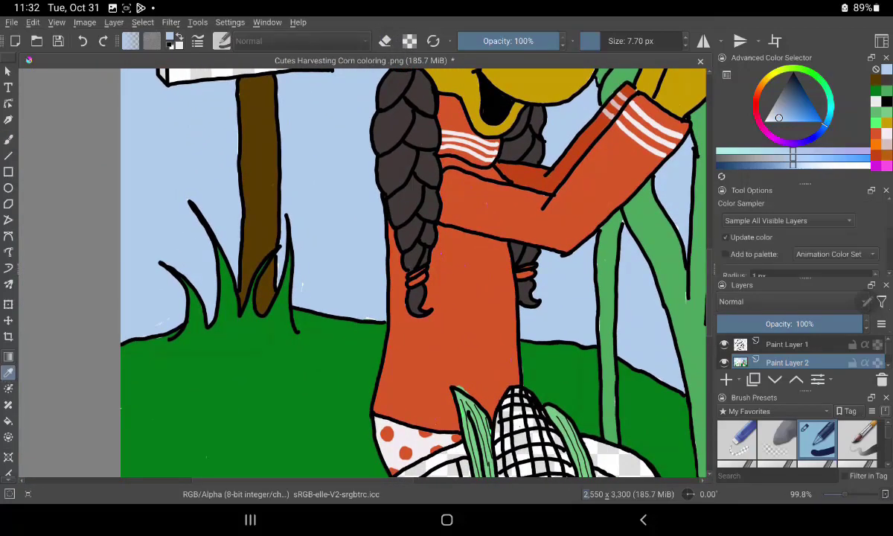
pyautogui.click(8, 139)
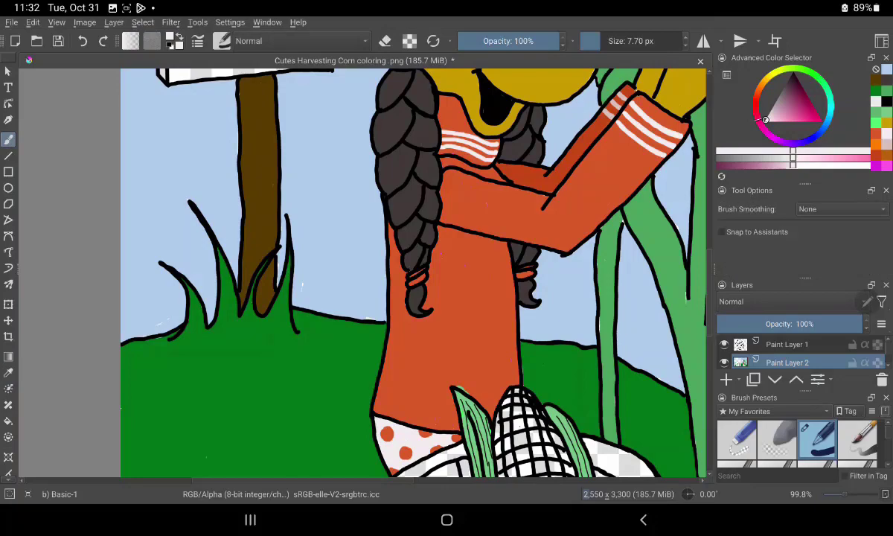
pyautogui.moveTo(392, 172)
pyautogui.mouseDown()
pyautogui.moveTo(392, 276)
pyautogui.moveTo(505, 229)
pyautogui.mouseUp()
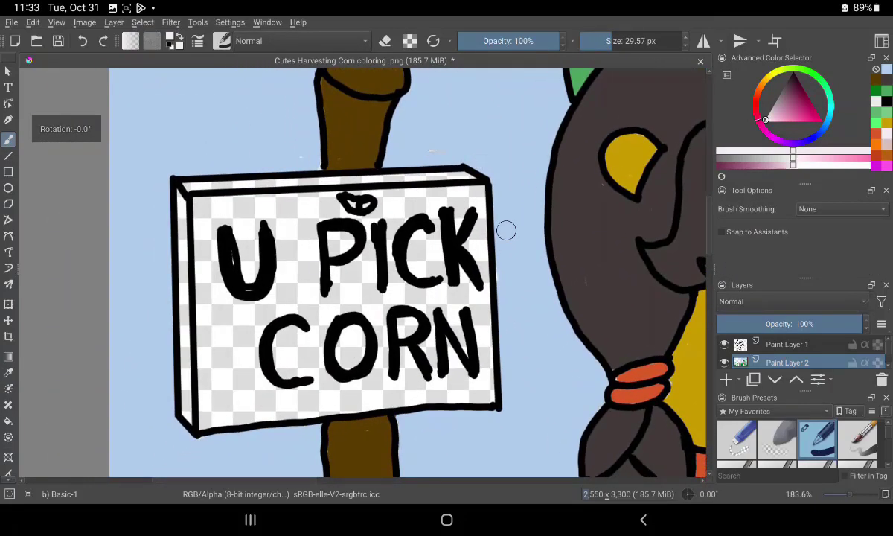
# Brush off-white over the sign around PICK and CORN, and paint the mark above the I dark
pyautogui.moveTo(189, 216)
pyautogui.mouseDown()
pyautogui.moveTo(220, 318)
pyautogui.moveTo(256, 275)
pyautogui.moveTo(313, 324)
pyautogui.moveTo(208, 394)
pyautogui.moveTo(214, 406)
pyautogui.moveTo(402, 388)
pyautogui.moveTo(362, 299)
pyautogui.moveTo(269, 312)
pyautogui.moveTo(310, 218)
pyautogui.moveTo(302, 249)
pyautogui.moveTo(201, 232)
pyautogui.moveTo(207, 205)
pyautogui.moveTo(320, 187)
pyautogui.moveTo(299, 217)
pyautogui.moveTo(285, 207)
pyautogui.moveTo(283, 185)
pyautogui.mouseUp()
pyautogui.hotkey('ctrl', 'z')
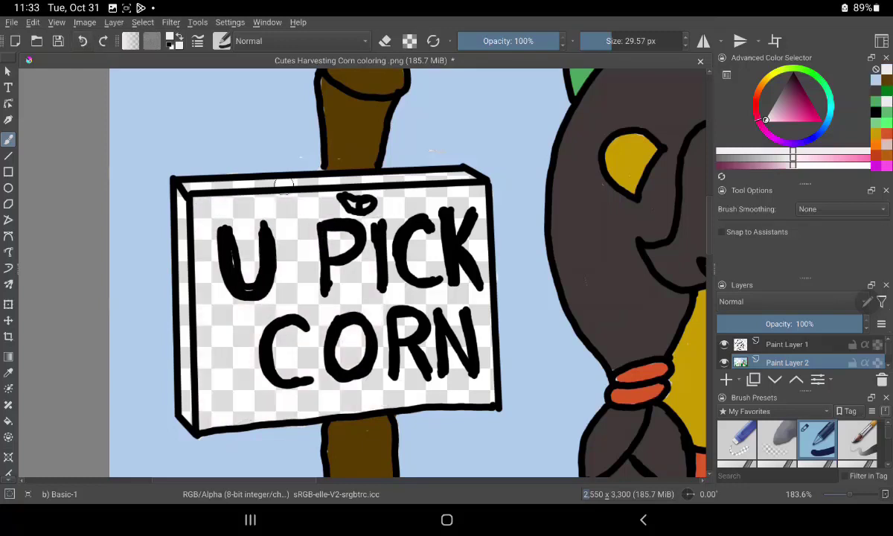
pyautogui.hotkey('ctrl', 'shift', 'z')
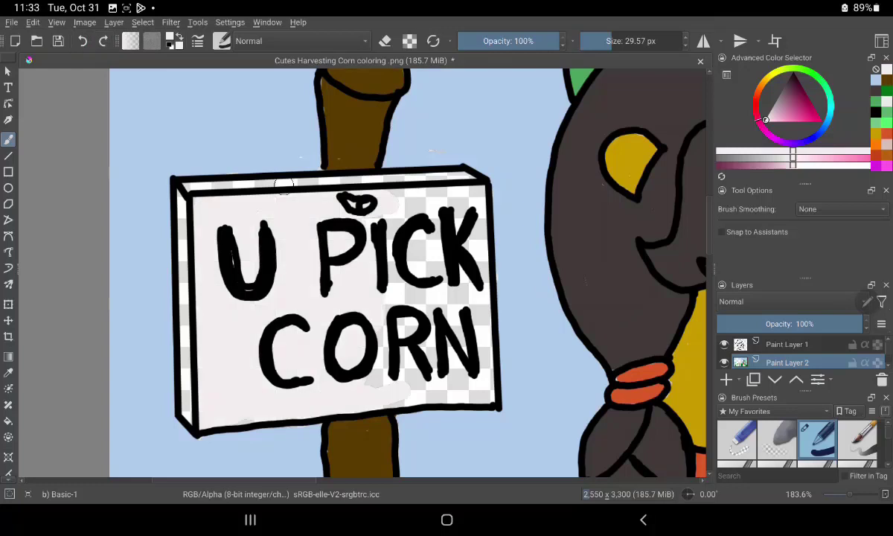
pyautogui.moveTo(370, 217)
pyautogui.mouseDown()
pyautogui.moveTo(424, 199)
pyautogui.moveTo(443, 251)
pyautogui.moveTo(436, 299)
pyautogui.moveTo(379, 182)
pyautogui.moveTo(446, 178)
pyautogui.moveTo(340, 186)
pyautogui.moveTo(232, 176)
pyautogui.moveTo(313, 175)
pyautogui.moveTo(217, 195)
pyautogui.moveTo(176, 246)
pyautogui.moveTo(179, 387)
pyautogui.mouseUp()
pyautogui.moveTo(237, 381)
pyautogui.mouseDown()
pyautogui.moveTo(405, 342)
pyautogui.moveTo(401, 394)
pyautogui.moveTo(479, 313)
pyautogui.moveTo(449, 379)
pyautogui.moveTo(392, 285)
pyautogui.moveTo(300, 293)
pyautogui.moveTo(239, 241)
pyautogui.moveTo(445, 264)
pyautogui.mouseUp()
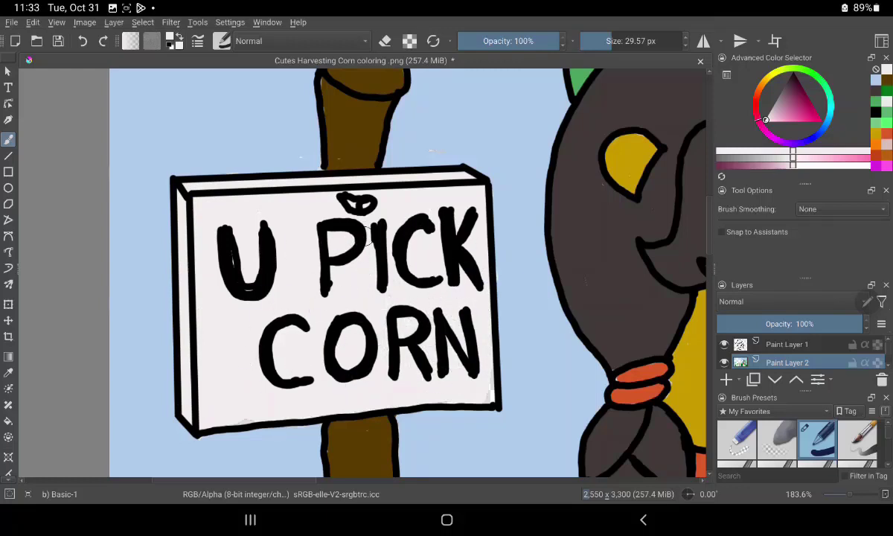
pyautogui.keyDown('ctrl'); pyautogui.click(351, 202); pyautogui.keyUp('ctrl')
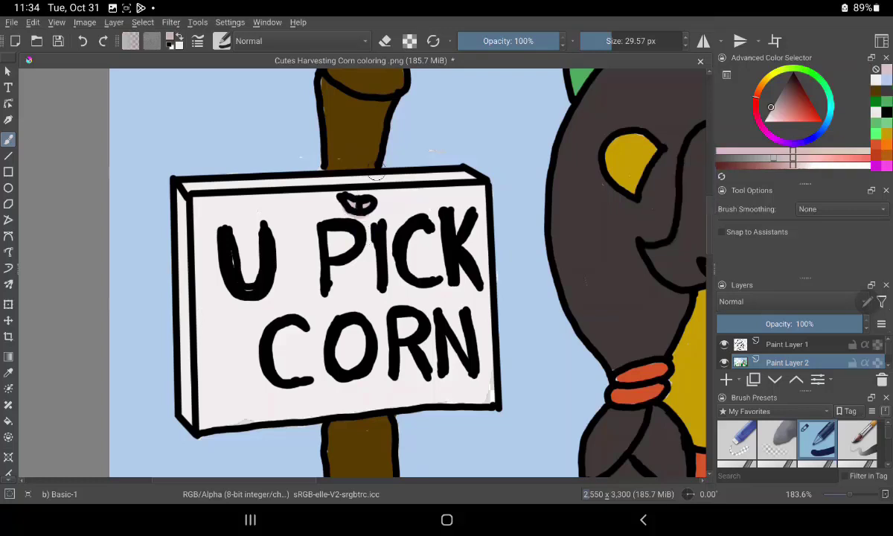
pyautogui.moveTo(346, 203); pyautogui.dragTo(368, 204)
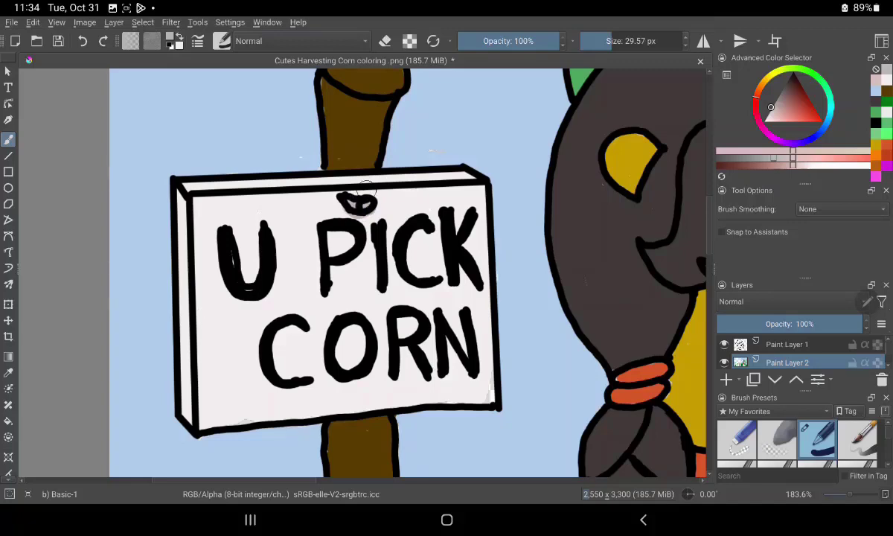
# Choose a golden colour and paint the basket's right side and upper-right rim near the corn
pyautogui.scroll(-5, 625, 282)
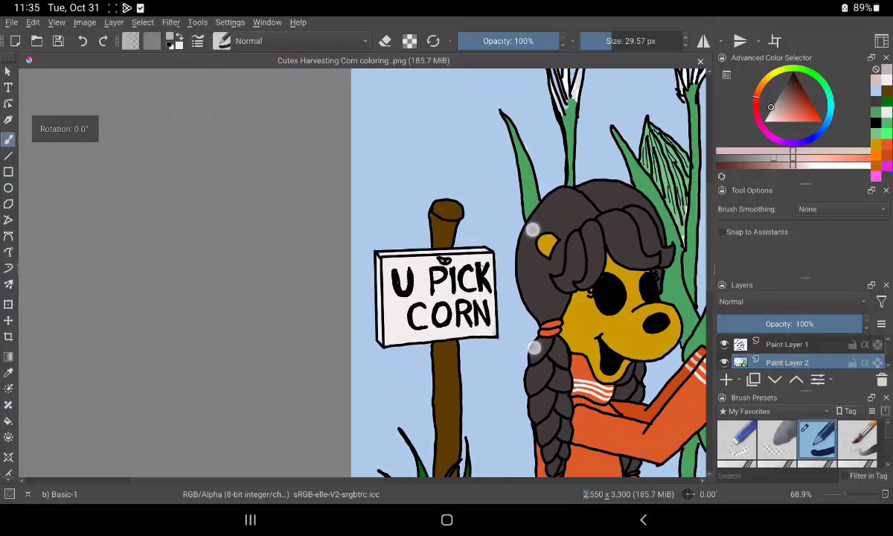
pyautogui.moveTo(565, 446)
pyautogui.mouseDown()
pyautogui.moveTo(542, 377)
pyautogui.moveTo(547, 245)
pyautogui.mouseUp()
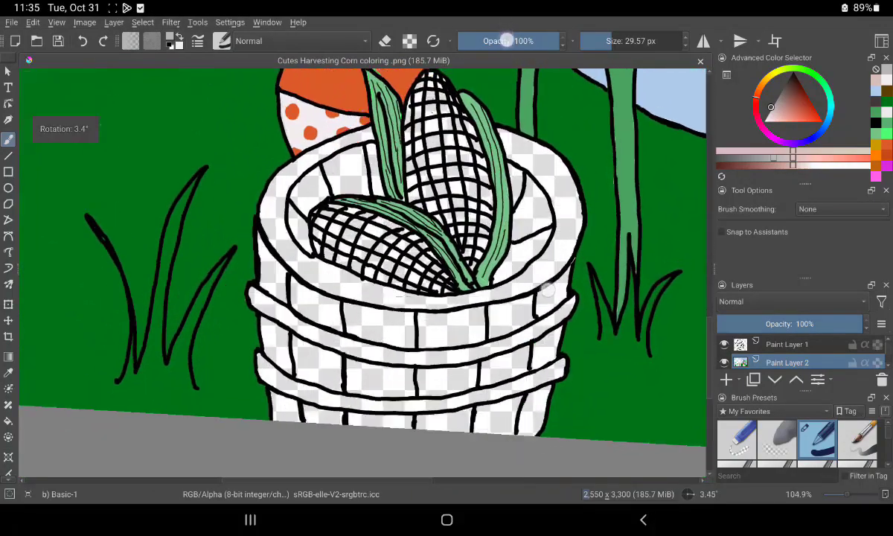
pyautogui.moveTo(756, 95); pyautogui.dragTo(768, 70)
pyautogui.click(799, 104)
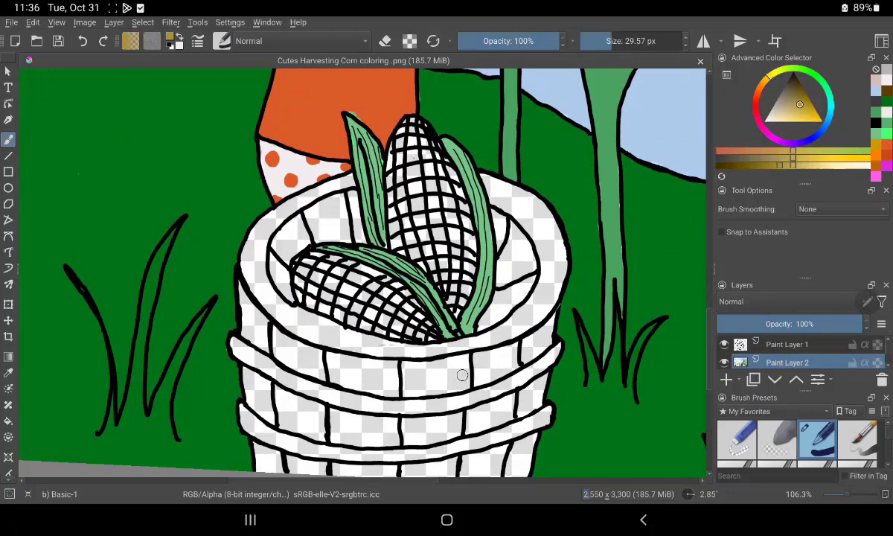
pyautogui.moveTo(447, 384)
pyautogui.mouseDown()
pyautogui.moveTo(401, 372)
pyautogui.moveTo(491, 343)
pyautogui.moveTo(533, 302)
pyautogui.moveTo(513, 268)
pyautogui.moveTo(498, 312)
pyautogui.moveTo(520, 245)
pyautogui.moveTo(507, 285)
pyautogui.moveTo(520, 257)
pyautogui.moveTo(506, 216)
pyautogui.moveTo(523, 223)
pyautogui.moveTo(550, 298)
pyautogui.moveTo(506, 370)
pyautogui.moveTo(435, 360)
pyautogui.moveTo(476, 312)
pyautogui.moveTo(416, 324)
pyautogui.moveTo(546, 314)
pyautogui.moveTo(517, 297)
pyautogui.moveTo(550, 318)
pyautogui.mouseUp()
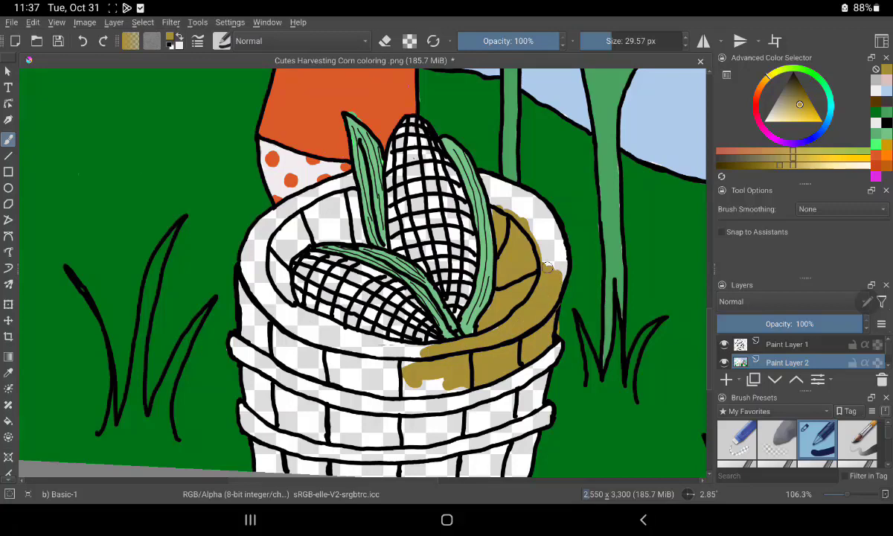
pyautogui.keyDown('ctrl'); pyautogui.click(564, 320); pyautogui.keyUp('ctrl')
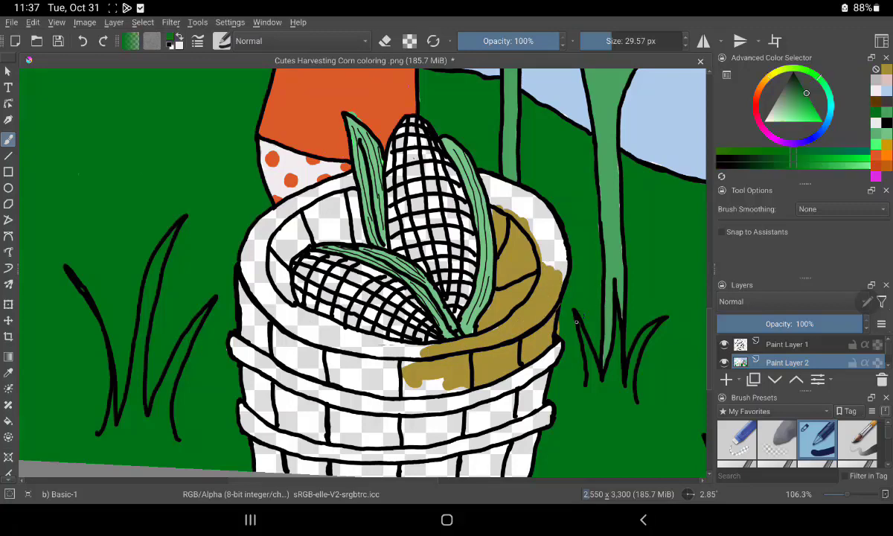
pyautogui.press('x')
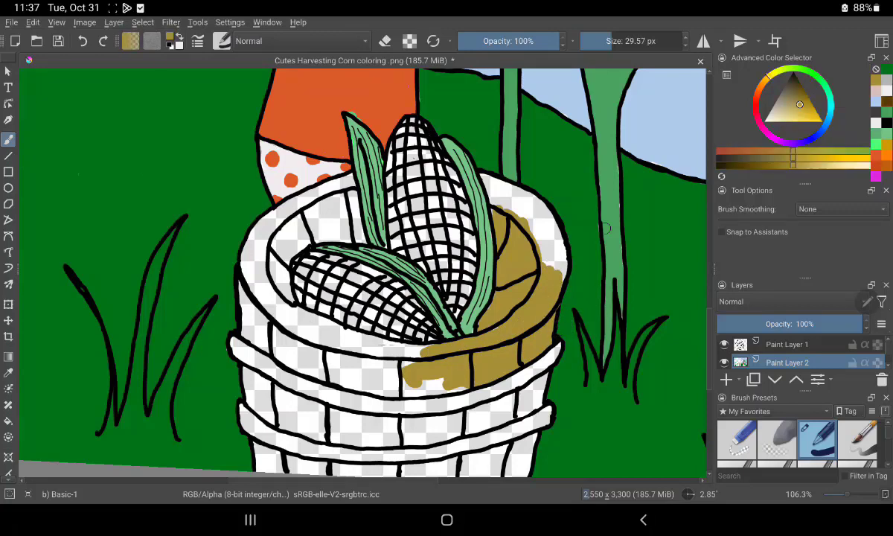
pyautogui.moveTo(542, 265)
pyautogui.mouseDown()
pyautogui.moveTo(546, 223)
pyautogui.moveTo(558, 248)
pyautogui.mouseUp()
pyautogui.moveTo(562, 240)
pyautogui.mouseDown()
pyautogui.moveTo(493, 185)
pyautogui.moveTo(530, 195)
pyautogui.moveTo(503, 208)
pyautogui.mouseUp()
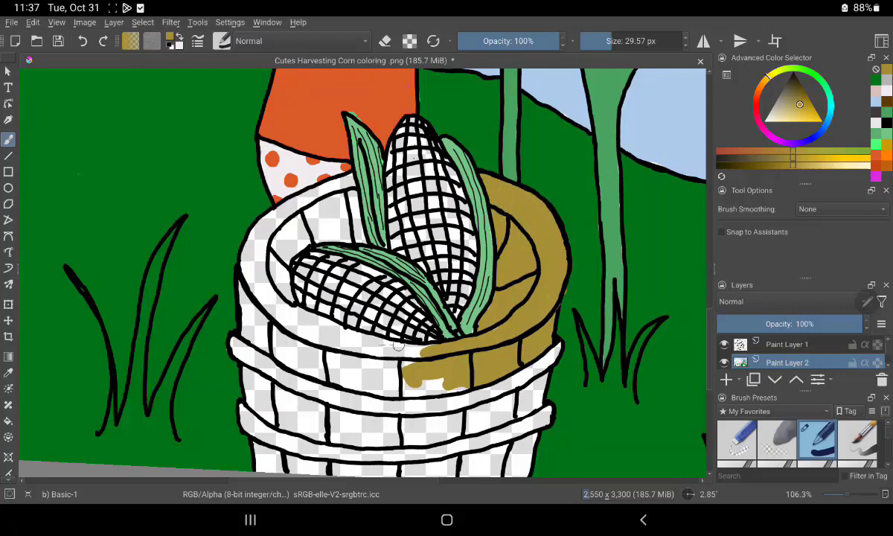
# Paint the basket's left rim, lower-left band and lower-right edge gold
pyautogui.moveTo(245, 261)
pyautogui.mouseDown()
pyautogui.moveTo(249, 318)
pyautogui.moveTo(238, 316)
pyautogui.moveTo(313, 350)
pyautogui.moveTo(270, 347)
pyautogui.moveTo(381, 369)
pyautogui.moveTo(419, 390)
pyautogui.moveTo(436, 357)
pyautogui.moveTo(349, 364)
pyautogui.moveTo(404, 358)
pyautogui.moveTo(387, 376)
pyautogui.moveTo(312, 327)
pyautogui.moveTo(409, 331)
pyautogui.moveTo(364, 327)
pyautogui.moveTo(390, 371)
pyautogui.moveTo(249, 279)
pyautogui.moveTo(312, 308)
pyautogui.moveTo(300, 313)
pyautogui.moveTo(253, 286)
pyautogui.moveTo(242, 249)
pyautogui.moveTo(284, 280)
pyautogui.moveTo(264, 223)
pyautogui.moveTo(288, 208)
pyautogui.moveTo(301, 212)
pyautogui.moveTo(306, 236)
pyautogui.moveTo(294, 223)
pyautogui.moveTo(331, 189)
pyautogui.moveTo(355, 230)
pyautogui.moveTo(331, 219)
pyautogui.moveTo(334, 193)
pyautogui.moveTo(339, 224)
pyautogui.moveTo(340, 214)
pyautogui.moveTo(298, 202)
pyautogui.moveTo(260, 210)
pyautogui.moveTo(244, 246)
pyautogui.moveTo(264, 256)
pyautogui.moveTo(268, 197)
pyautogui.moveTo(312, 175)
pyautogui.moveTo(338, 182)
pyautogui.moveTo(312, 175)
pyautogui.moveTo(321, 202)
pyautogui.mouseUp()
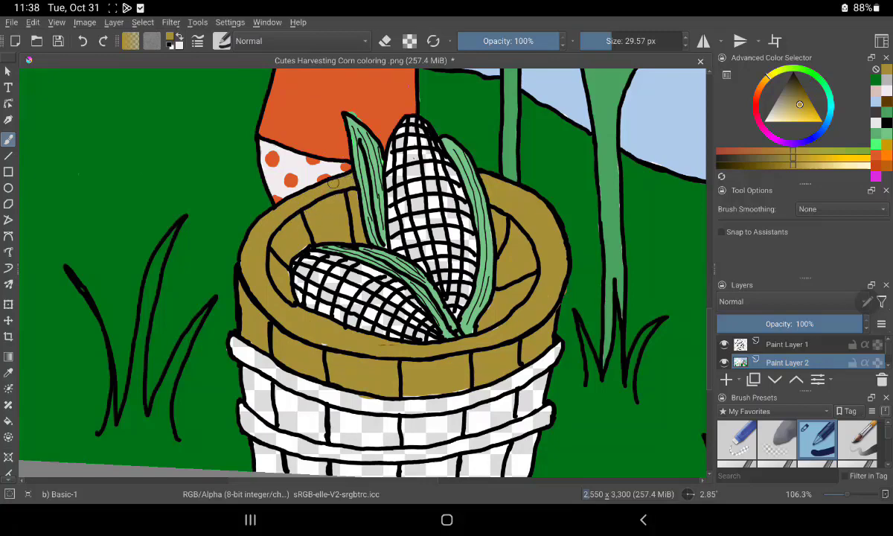
pyautogui.moveTo(247, 344)
pyautogui.mouseDown()
pyautogui.moveTo(235, 348)
pyautogui.moveTo(240, 343)
pyautogui.moveTo(303, 379)
pyautogui.moveTo(248, 360)
pyautogui.moveTo(243, 350)
pyautogui.moveTo(409, 409)
pyautogui.moveTo(449, 399)
pyautogui.moveTo(521, 328)
pyautogui.moveTo(543, 366)
pyautogui.mouseUp()
pyautogui.click(876, 78)
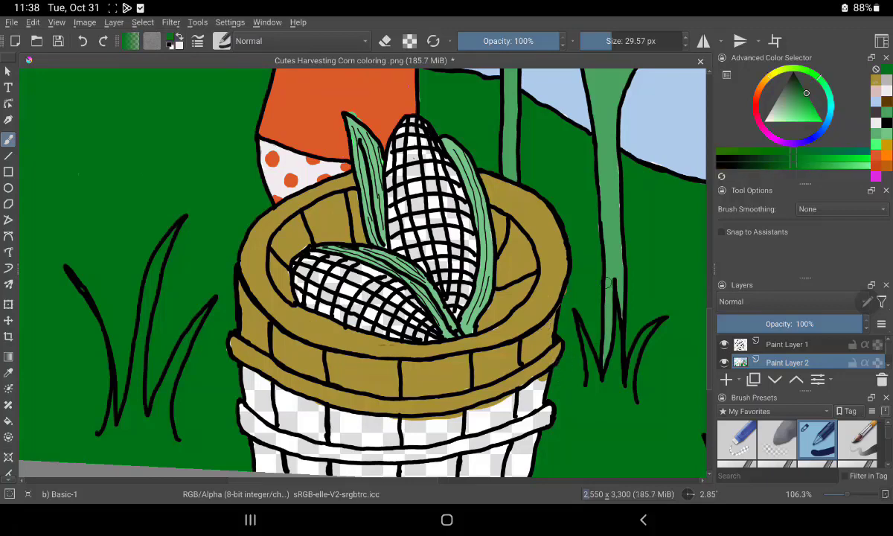
pyautogui.keyDown('ctrl'); pyautogui.click(526, 342); pyautogui.keyUp('ctrl')
pyautogui.moveTo(531, 380)
pyautogui.mouseDown()
pyautogui.moveTo(528, 417)
pyautogui.moveTo(534, 424)
pyautogui.moveTo(546, 415)
pyautogui.moveTo(506, 401)
pyautogui.moveTo(476, 439)
pyautogui.moveTo(498, 409)
pyautogui.moveTo(523, 473)
pyautogui.moveTo(477, 405)
pyautogui.moveTo(424, 447)
pyautogui.moveTo(375, 406)
pyautogui.moveTo(320, 416)
pyautogui.moveTo(287, 402)
pyautogui.moveTo(264, 376)
pyautogui.moveTo(249, 409)
pyautogui.moveTo(239, 404)
pyautogui.moveTo(261, 428)
pyautogui.moveTo(243, 404)
pyautogui.moveTo(259, 446)
pyautogui.moveTo(295, 447)
pyautogui.moveTo(282, 380)
pyautogui.moveTo(307, 403)
pyautogui.moveTo(332, 279)
pyautogui.mouseUp()
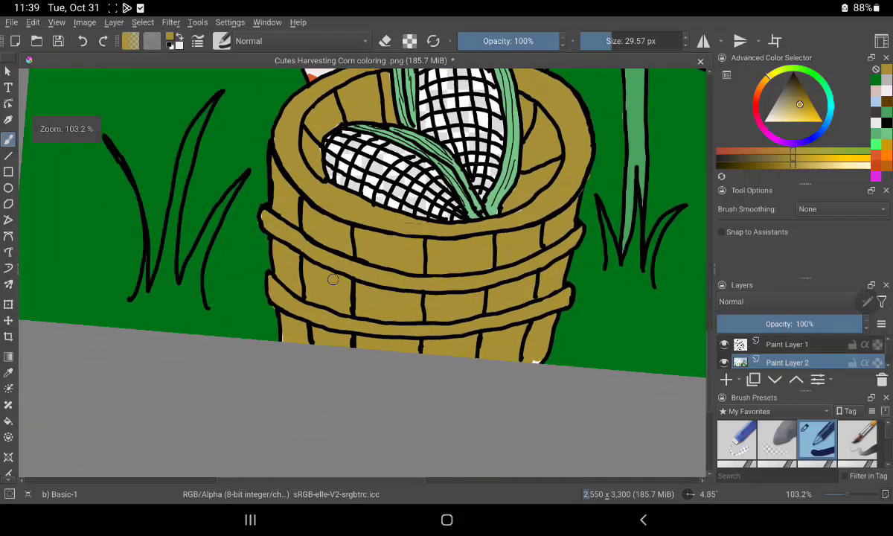
# Touch up the bucket edge in gold, then fill the basket cobs' grid squares bright yellow
pyautogui.moveTo(533, 357); pyautogui.dragTo(537, 330)
pyautogui.click(859, 157)
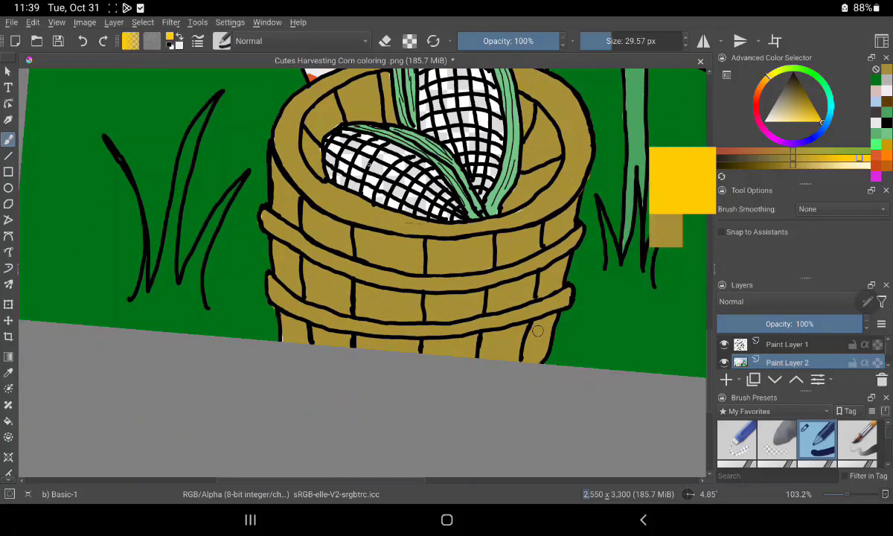
pyautogui.moveTo(331, 145); pyautogui.dragTo(383, 170)
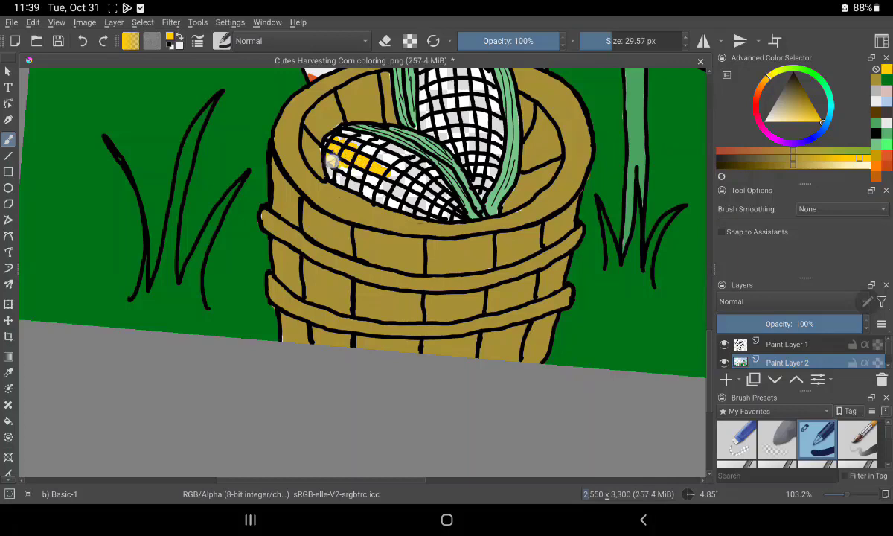
pyautogui.moveTo(331, 160)
pyautogui.mouseDown()
pyautogui.moveTo(353, 171)
pyautogui.moveTo(342, 178)
pyautogui.moveTo(413, 197)
pyautogui.moveTo(409, 190)
pyautogui.mouseUp()
pyautogui.moveTo(392, 158)
pyautogui.mouseDown()
pyautogui.moveTo(339, 141)
pyautogui.moveTo(409, 175)
pyautogui.moveTo(457, 216)
pyautogui.mouseUp()
pyautogui.moveTo(394, 78)
pyautogui.mouseDown()
pyautogui.moveTo(416, 130)
pyautogui.moveTo(484, 183)
pyautogui.moveTo(454, 138)
pyautogui.mouseUp()
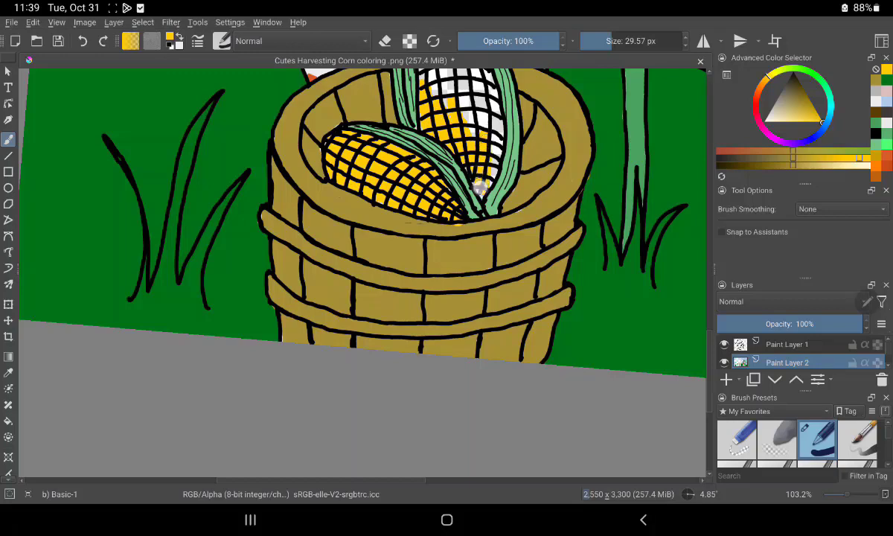
pyautogui.moveTo(450, 179)
pyautogui.mouseDown()
pyautogui.moveTo(467, 124)
pyautogui.moveTo(455, 70)
pyautogui.moveTo(472, 107)
pyautogui.mouseUp()
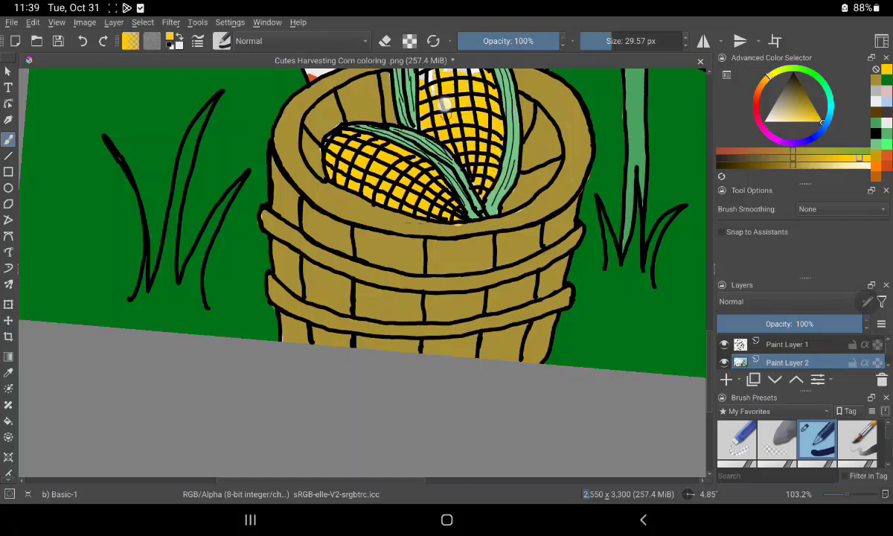
# Colour the upright cob's top squares and the cob in the girl's hands yellow
pyautogui.moveTo(476, 224); pyautogui.dragTo(488, 384)
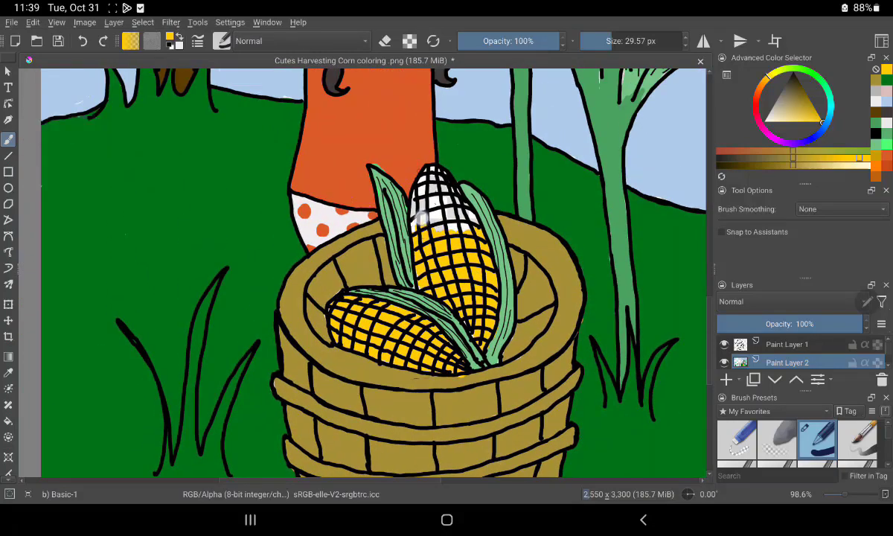
pyautogui.moveTo(412, 160)
pyautogui.mouseDown()
pyautogui.moveTo(446, 187)
pyautogui.moveTo(418, 214)
pyautogui.mouseUp()
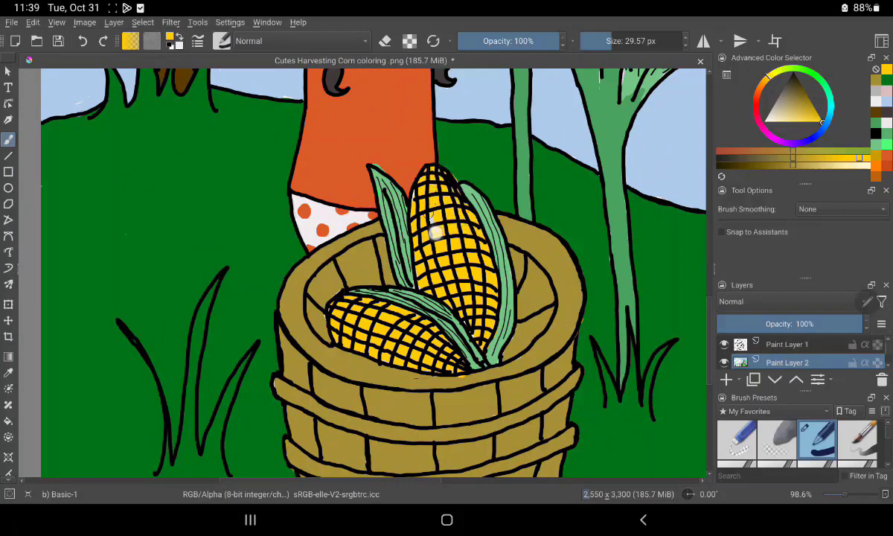
pyautogui.moveTo(565, 276)
pyautogui.mouseDown()
pyautogui.moveTo(658, 174)
pyautogui.moveTo(660, 201)
pyautogui.mouseUp()
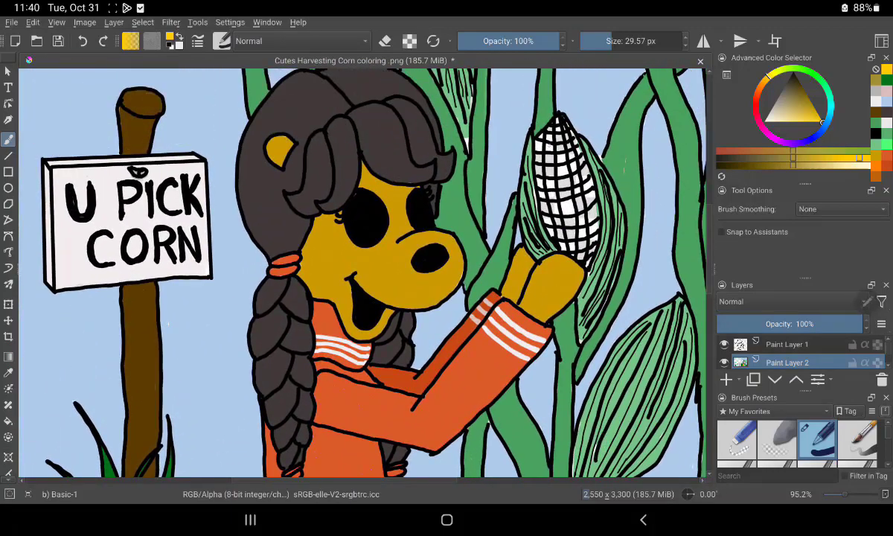
pyautogui.moveTo(539, 160)
pyautogui.mouseDown()
pyautogui.moveTo(539, 141)
pyautogui.moveTo(565, 123)
pyautogui.moveTo(550, 134)
pyautogui.moveTo(580, 167)
pyautogui.moveTo(561, 194)
pyautogui.moveTo(557, 235)
pyautogui.moveTo(587, 186)
pyautogui.moveTo(584, 231)
pyautogui.moveTo(580, 216)
pyautogui.mouseUp()
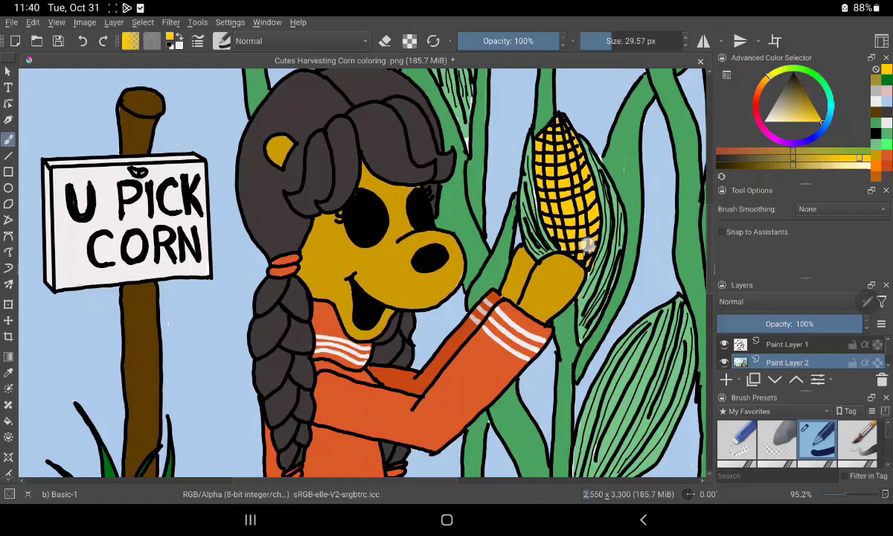
pyautogui.scroll(-3, 572, 231)
# Pick a pale cream and dab it between the tassel outlines atop the corn stalks
pyautogui.scroll(-3, 572, 231)
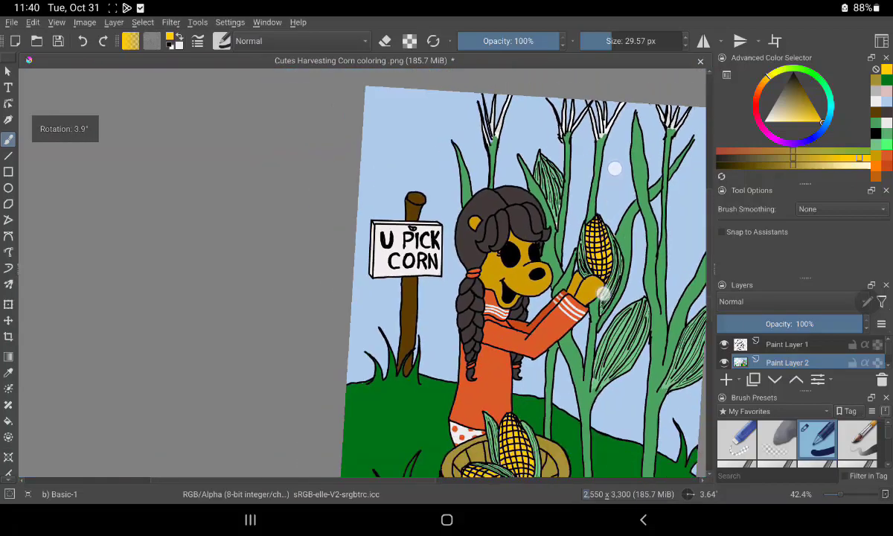
pyautogui.scroll(-2, 572, 231)
pyautogui.scroll(-1, 572, 232)
pyautogui.scroll(-1, 573, 232)
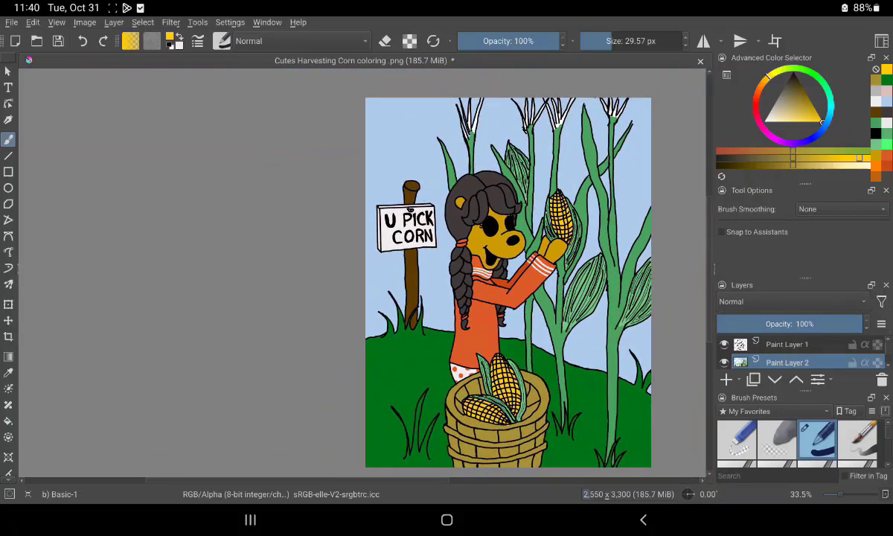
pyautogui.click(777, 121)
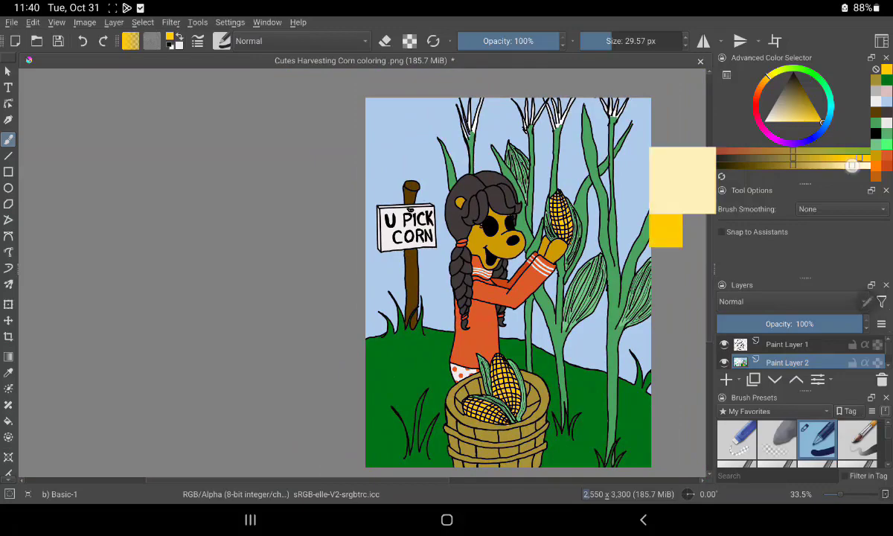
pyautogui.scroll(1, 547, 204)
pyautogui.scroll(3, 535, 342)
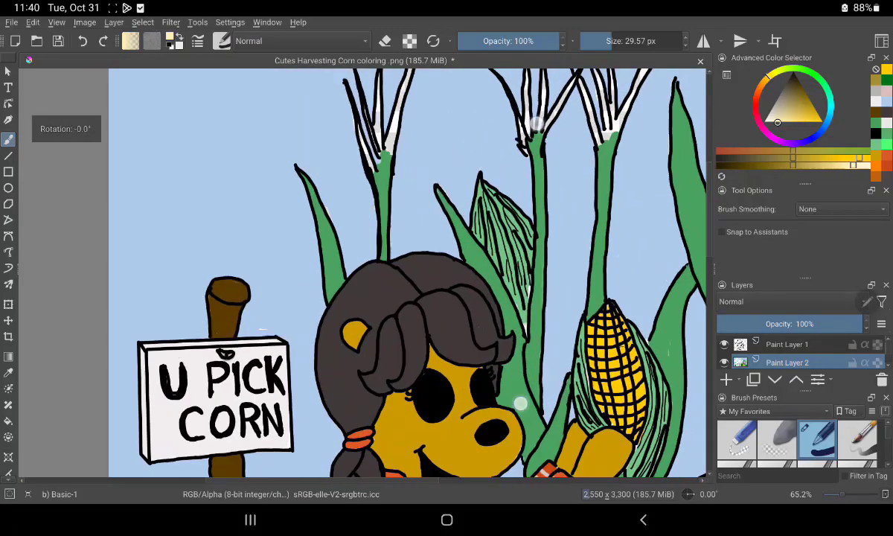
pyautogui.scroll(2, 518, 398)
pyautogui.scroll(2, 502, 383)
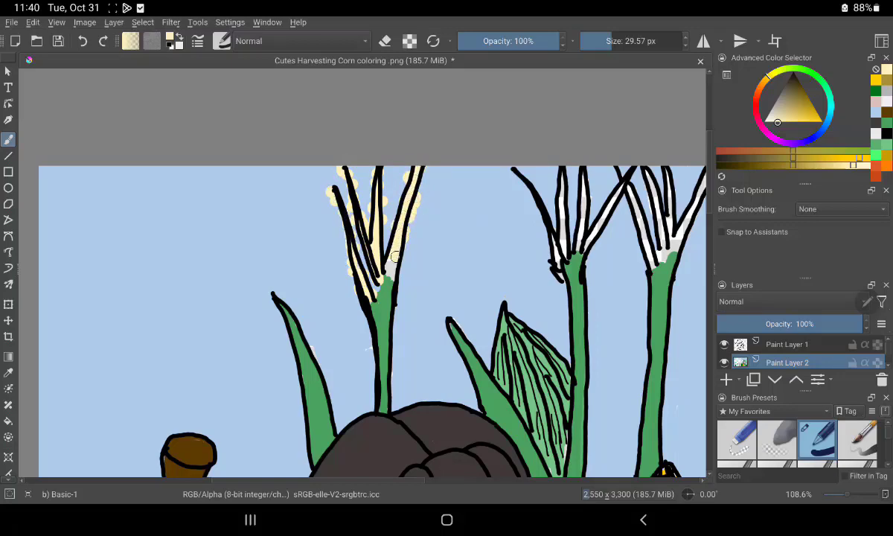
pyautogui.moveTo(349, 245); pyautogui.dragTo(364, 230)
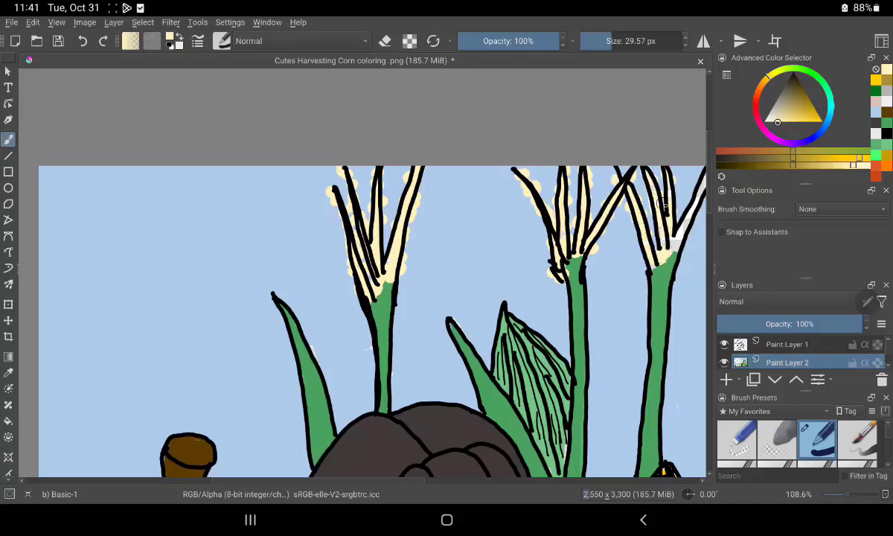
pyautogui.scroll(-1, 681, 230)
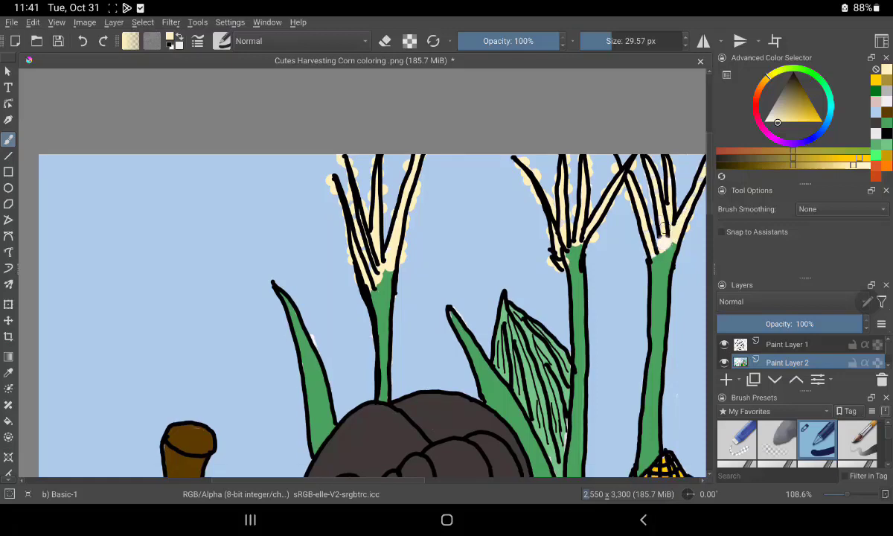
pyautogui.moveTo(572, 378); pyautogui.dragTo(308, 326)
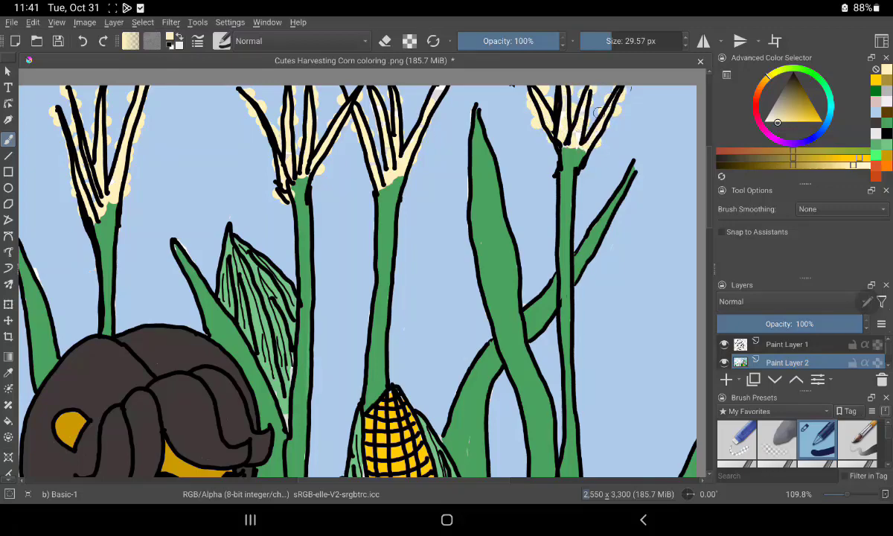
pyautogui.scroll(-2, 521, 223)
pyautogui.scroll(-2, 521, 223)
# Straighten and zoom into the corn leaves, then add a layer renamed 'Paint Layer 3shading'
pyautogui.scroll(-2, 521, 224)
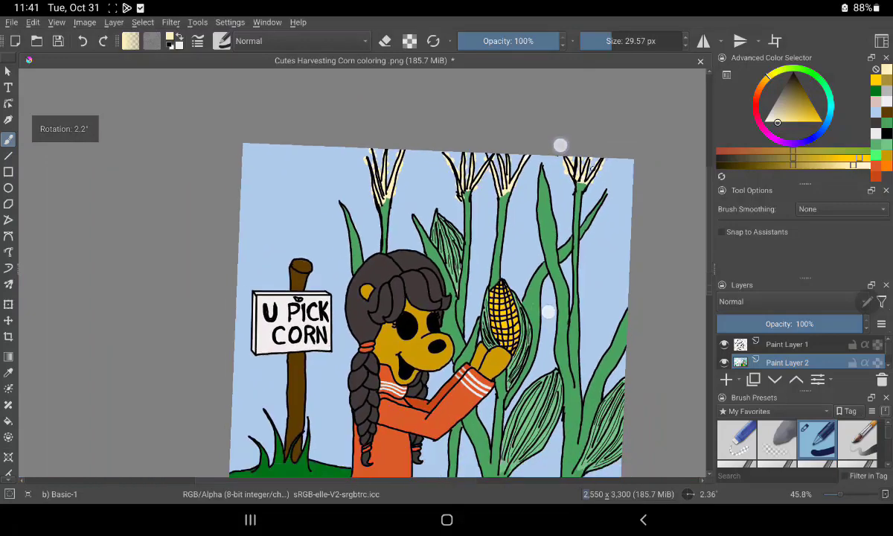
pyautogui.scroll(-1, 529, 248)
pyautogui.moveTo(528, 247); pyautogui.dragTo(521, 248)
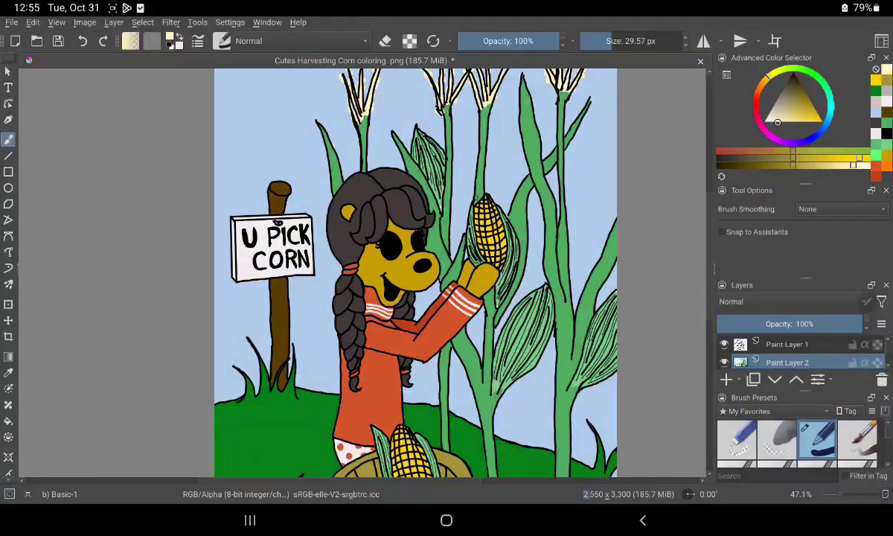
pyautogui.scroll(2, 461, 261)
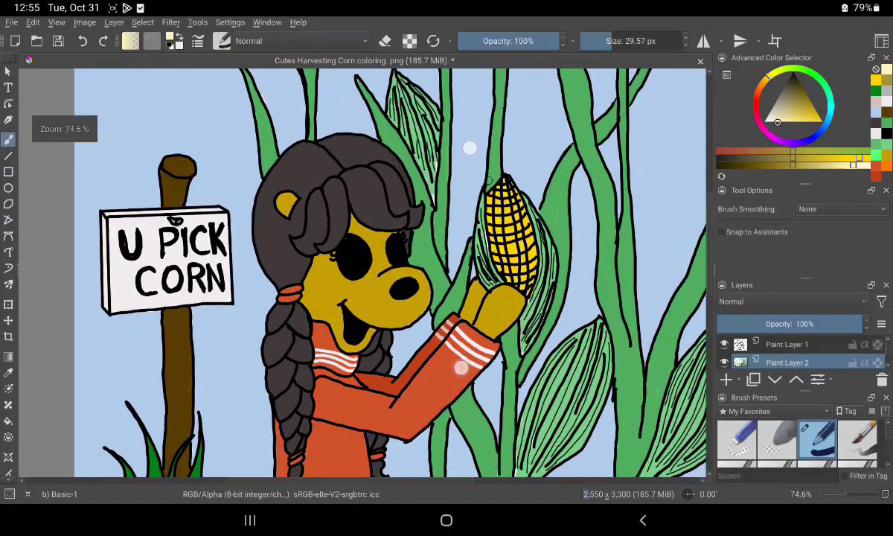
pyautogui.scroll(2, 461, 260)
pyautogui.scroll(2, 461, 261)
pyautogui.scroll(2, 542, 273)
pyautogui.scroll(2, 543, 273)
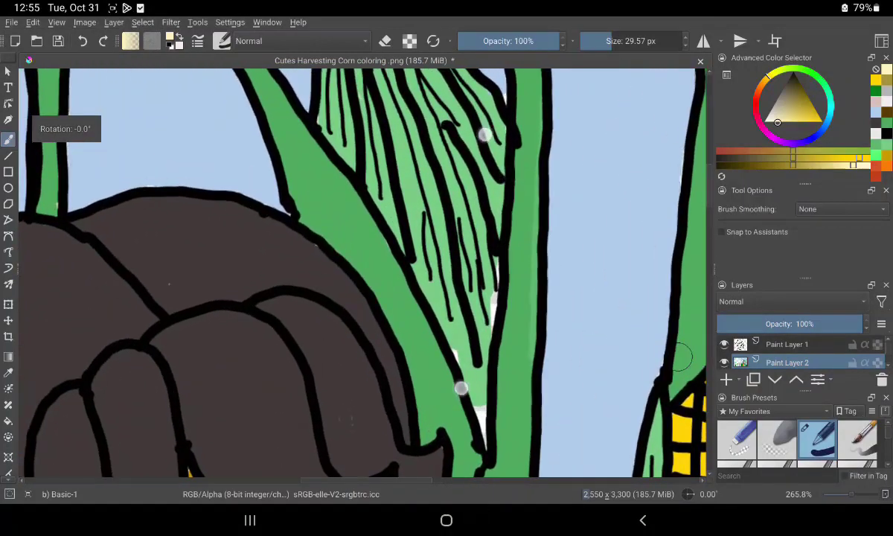
pyautogui.scroll(2, 542, 223)
pyautogui.scroll(1, 542, 173)
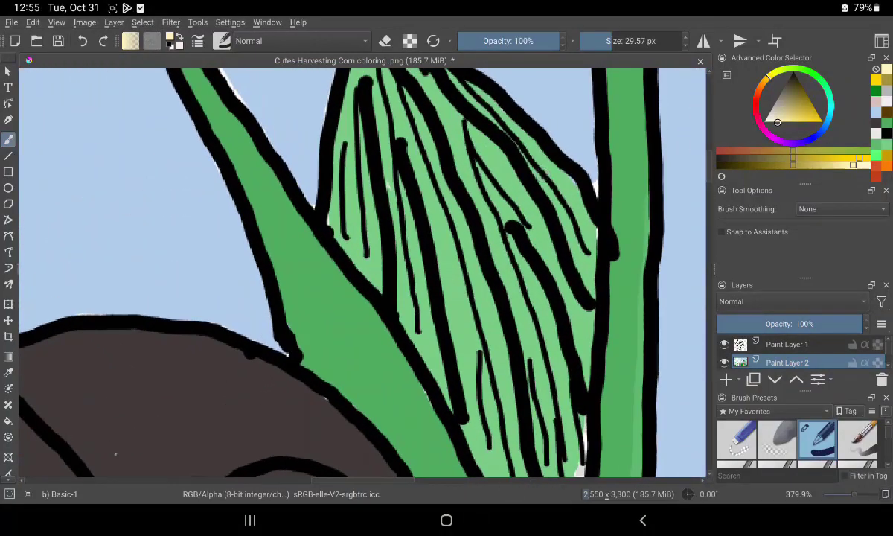
pyautogui.scroll(2, 502, 306)
pyautogui.scroll(1, 502, 307)
pyautogui.click(726, 379)
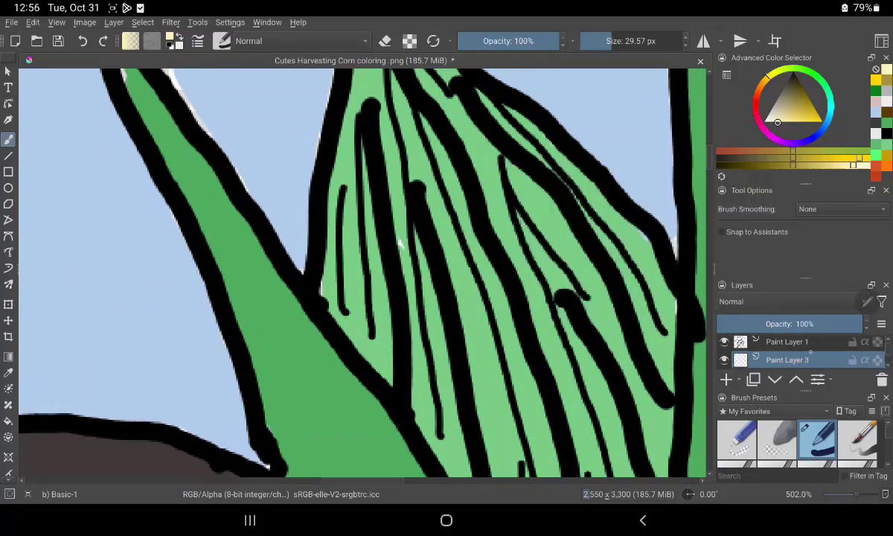
pyautogui.doubleClick(810, 360)
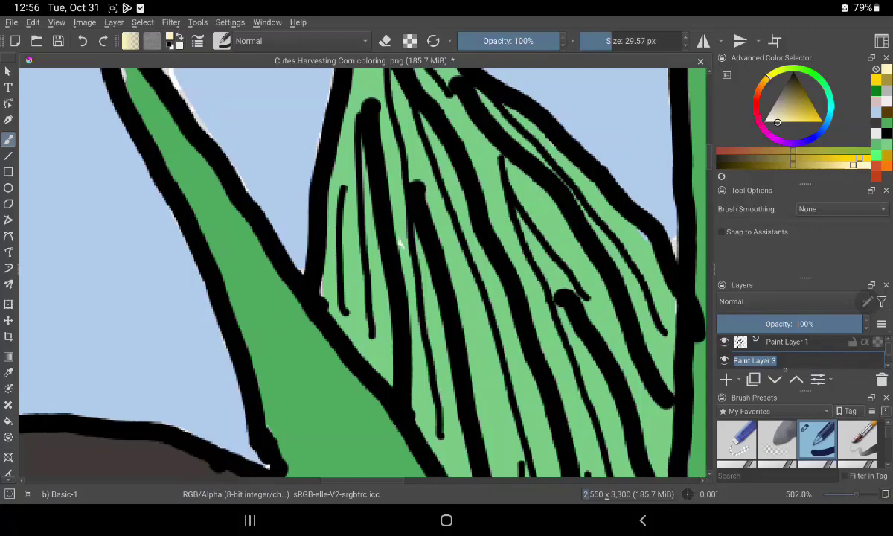
pyautogui.write('s')
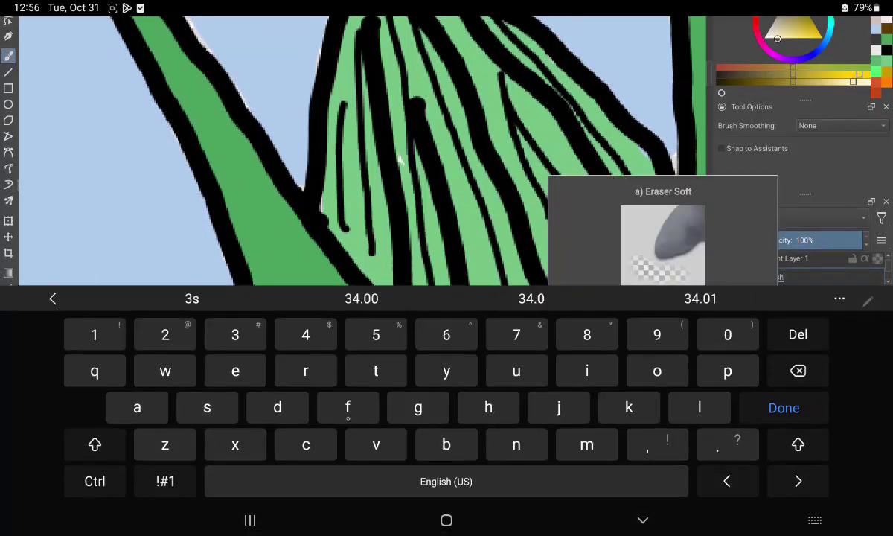
pyautogui.write('hading')
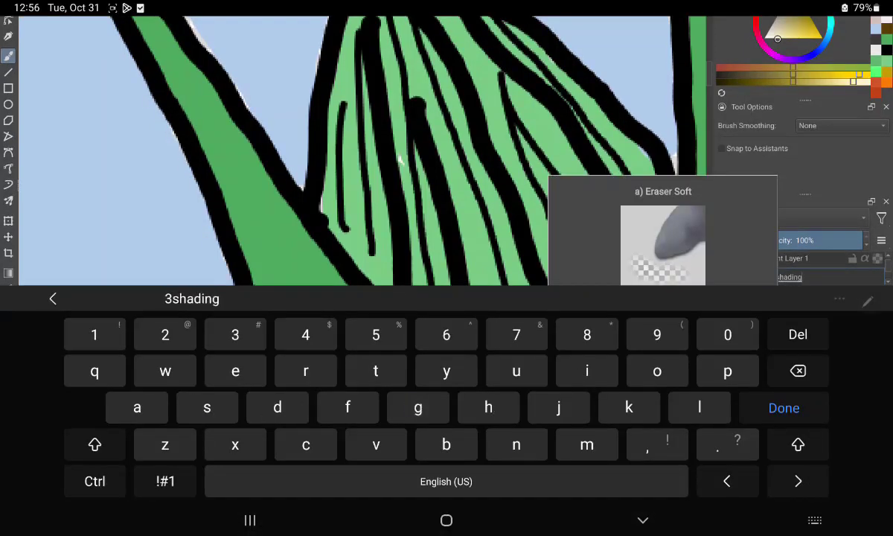
pyautogui.click(783, 408)
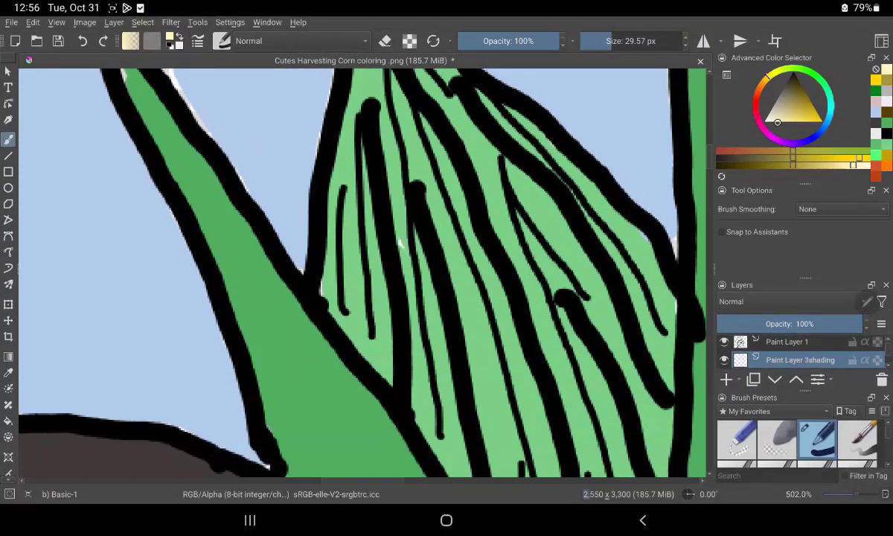
# Thin the brush, sample the darker leaf green from the artwork, and return to the Freehand Brush
pyautogui.click(597, 41)
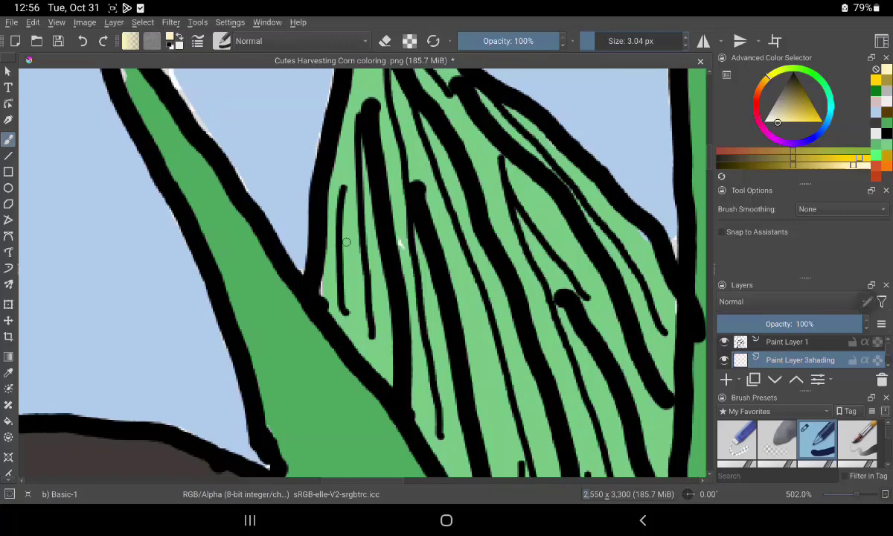
pyautogui.click(875, 70)
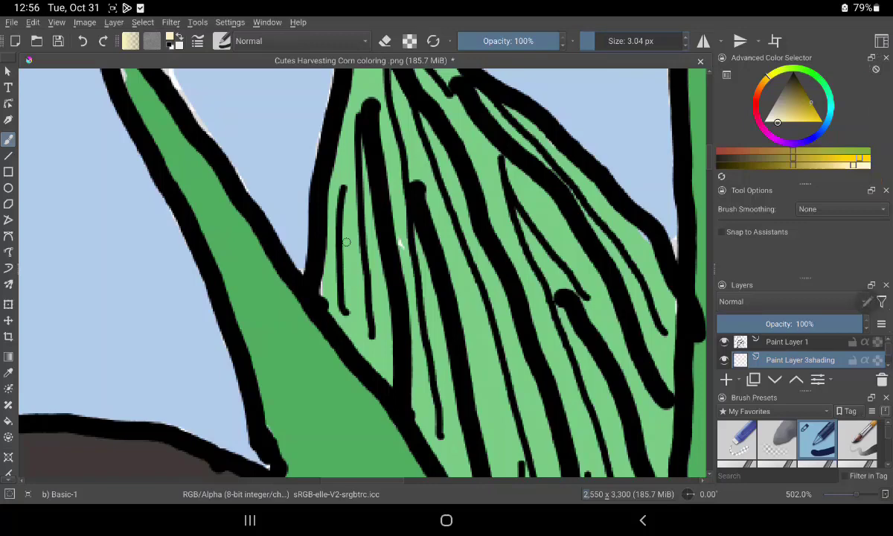
pyautogui.click(8, 372)
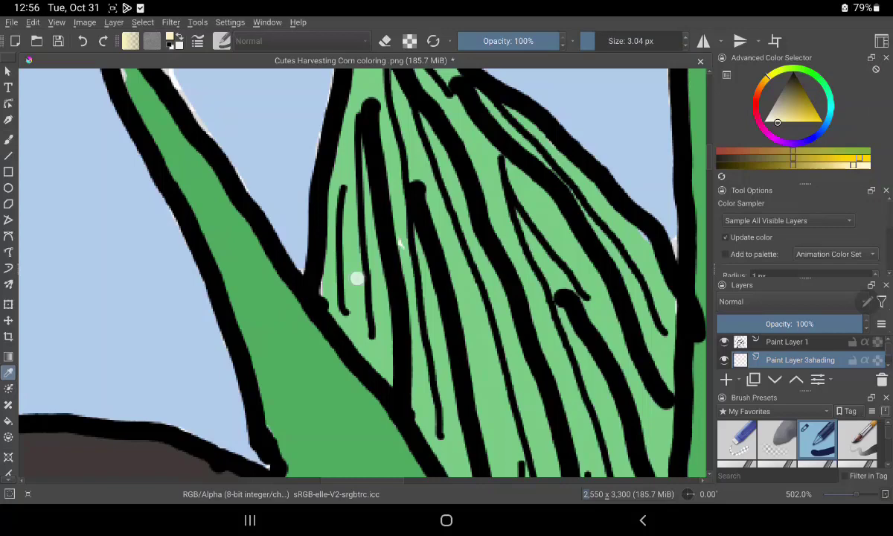
pyautogui.click(356, 279)
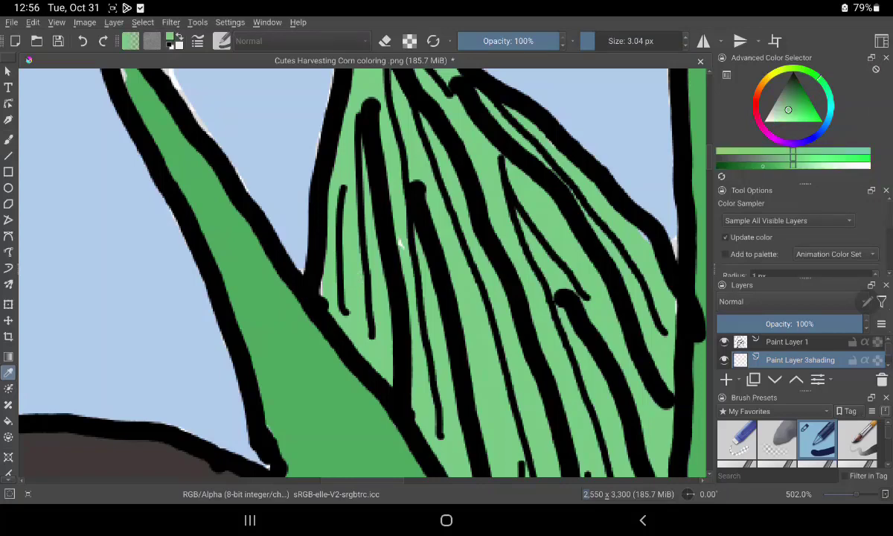
pyautogui.click(695, 186)
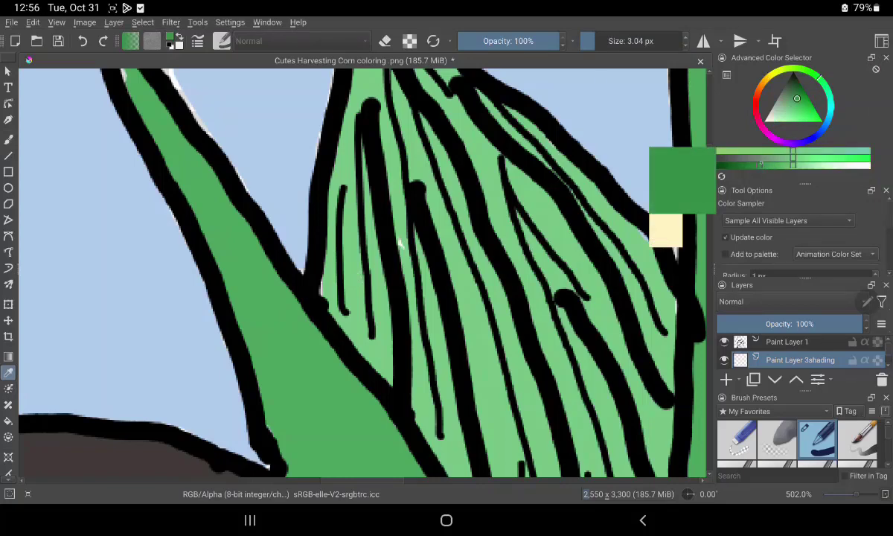
pyautogui.click(8, 139)
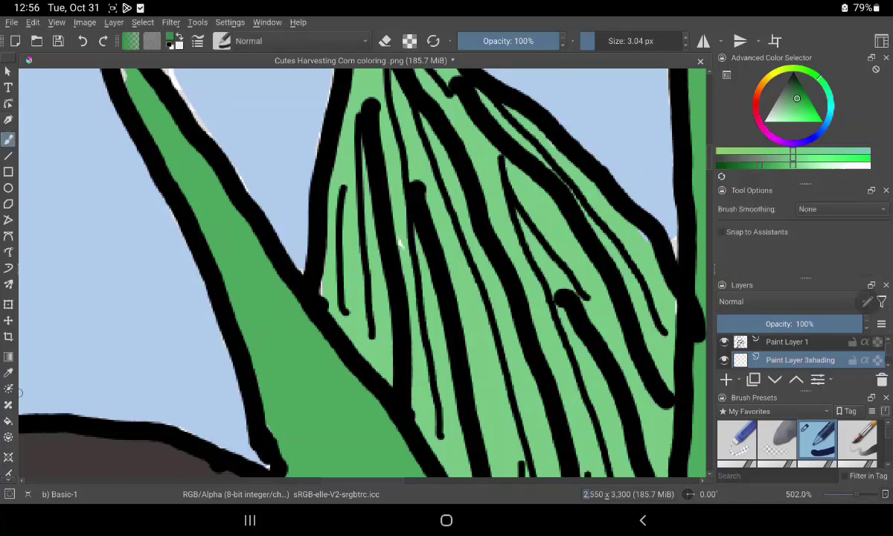
# Tilt the view and shade dark green along the left edges of the thin line and stripe
pyautogui.scroll(3, 528, 305)
pyautogui.moveTo(529, 305); pyautogui.dragTo(550, 324)
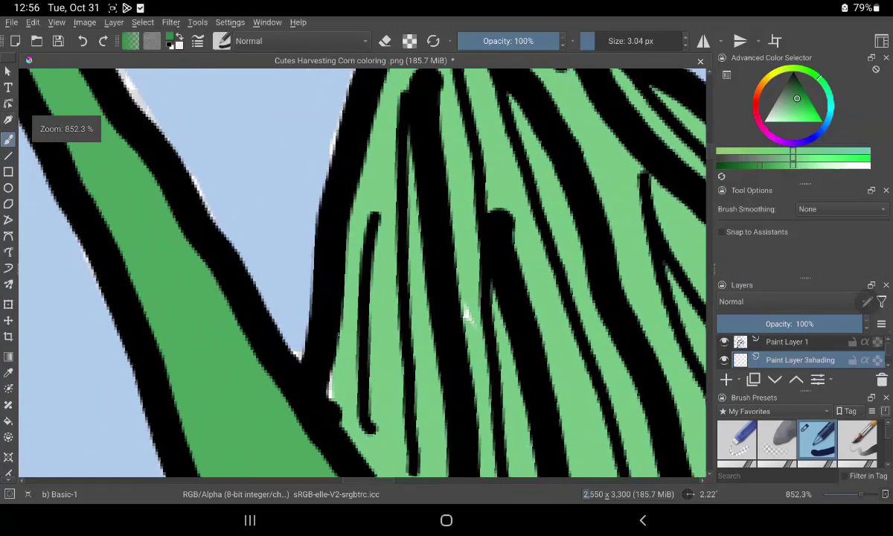
pyautogui.moveTo(357, 353)
pyautogui.mouseDown()
pyautogui.moveTo(365, 239)
pyautogui.moveTo(354, 195)
pyautogui.mouseUp()
pyautogui.moveTo(356, 376)
pyautogui.mouseDown()
pyautogui.moveTo(365, 412)
pyautogui.moveTo(373, 208)
pyautogui.mouseUp()
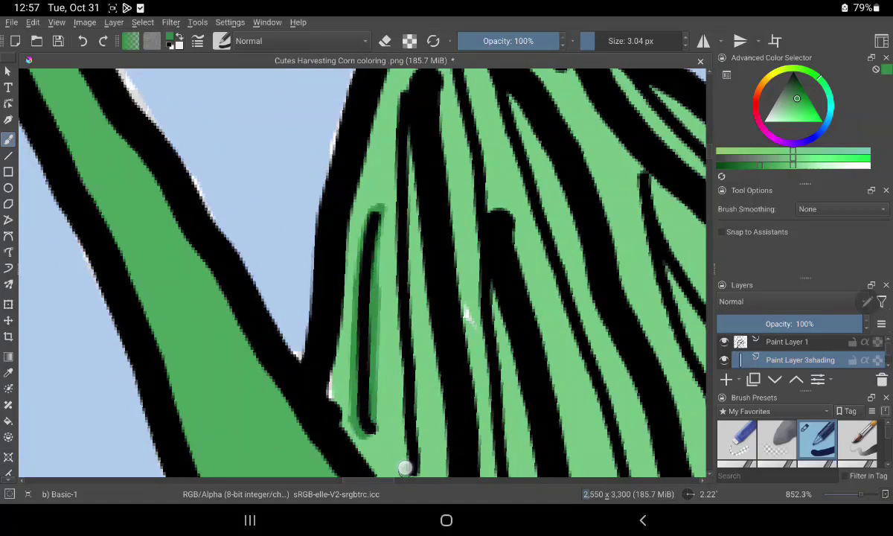
pyautogui.moveTo(405, 467); pyautogui.dragTo(399, 103)
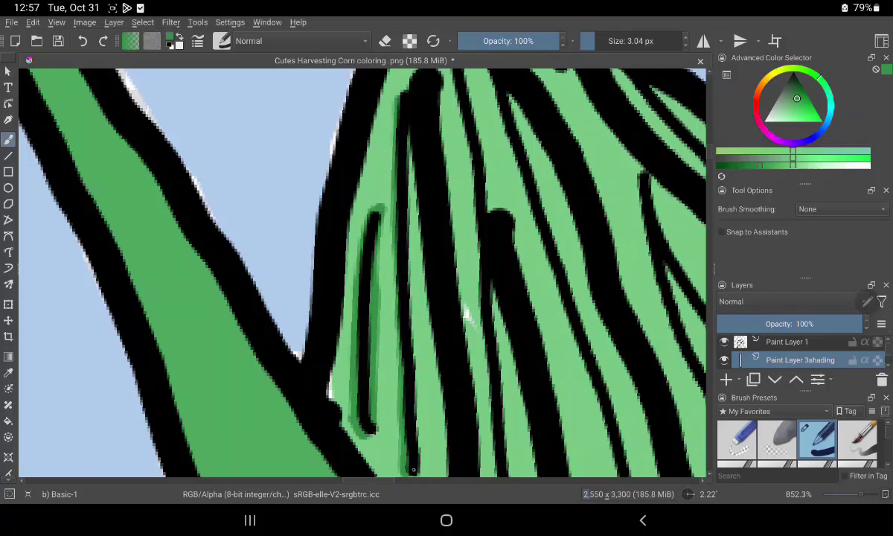
pyautogui.moveTo(413, 469); pyautogui.dragTo(416, 123)
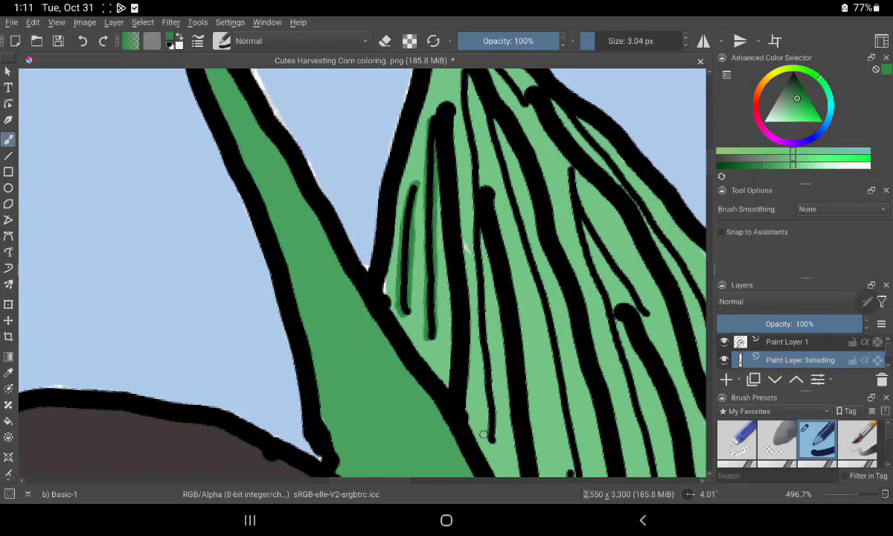
pyautogui.moveTo(484, 433)
pyautogui.mouseDown()
pyautogui.moveTo(470, 209)
pyautogui.moveTo(434, 67)
pyautogui.mouseUp()
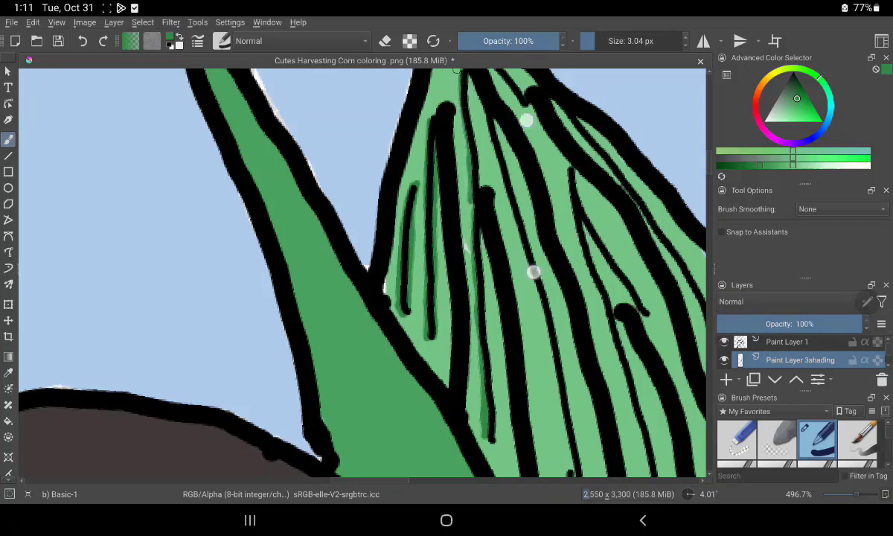
# Shade dark green up and down the edges of the remaining black husk stripes
pyautogui.scroll(3, 528, 223)
pyautogui.scroll(1, 531, 404)
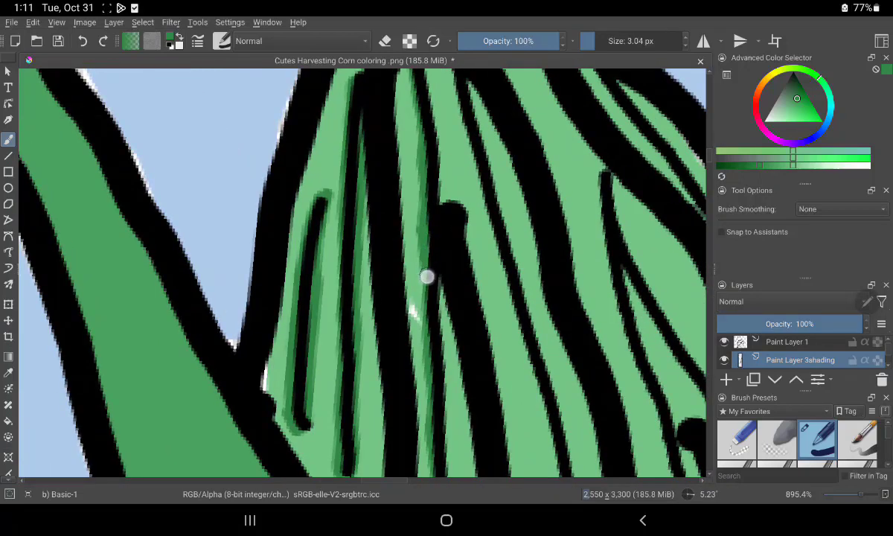
pyautogui.moveTo(447, 474); pyautogui.dragTo(441, 278)
pyautogui.moveTo(456, 86)
pyautogui.mouseDown()
pyautogui.moveTo(497, 320)
pyautogui.moveTo(552, 458)
pyautogui.mouseUp()
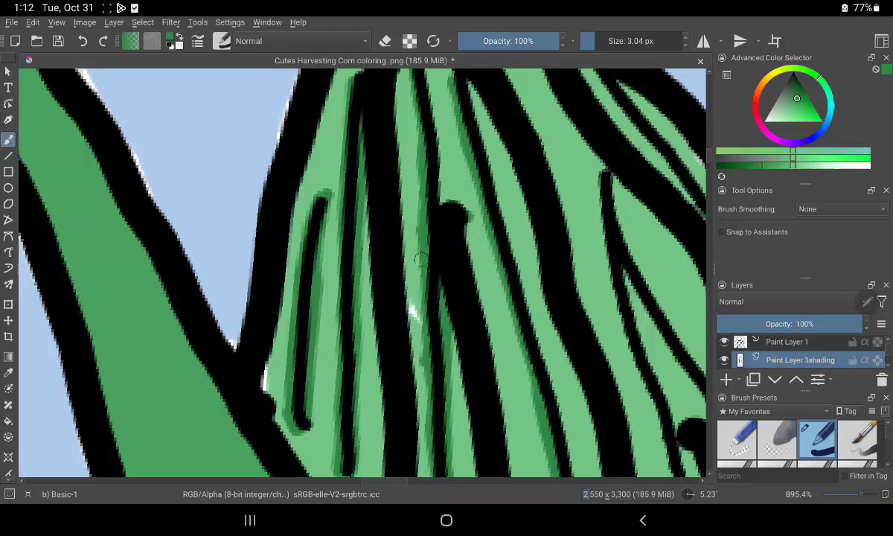
pyautogui.moveTo(346, 127); pyautogui.dragTo(334, 427)
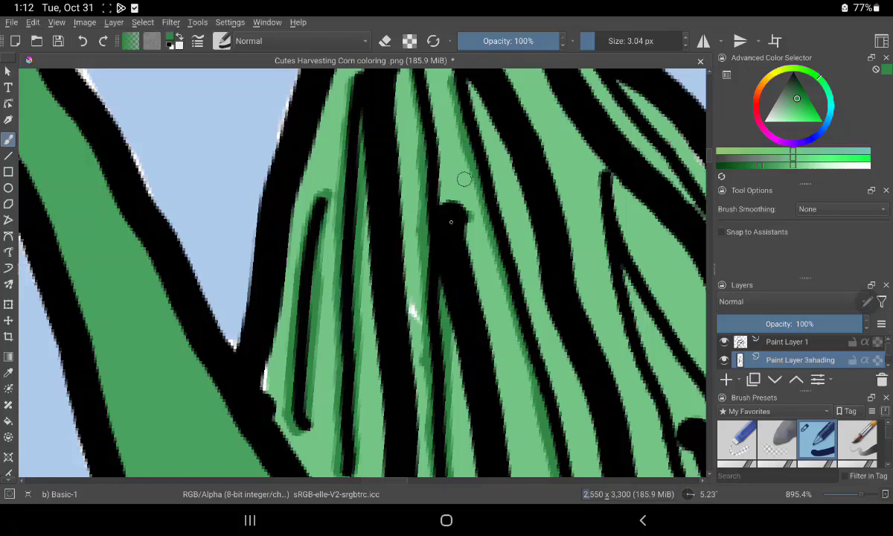
pyautogui.moveTo(476, 120); pyautogui.dragTo(568, 465)
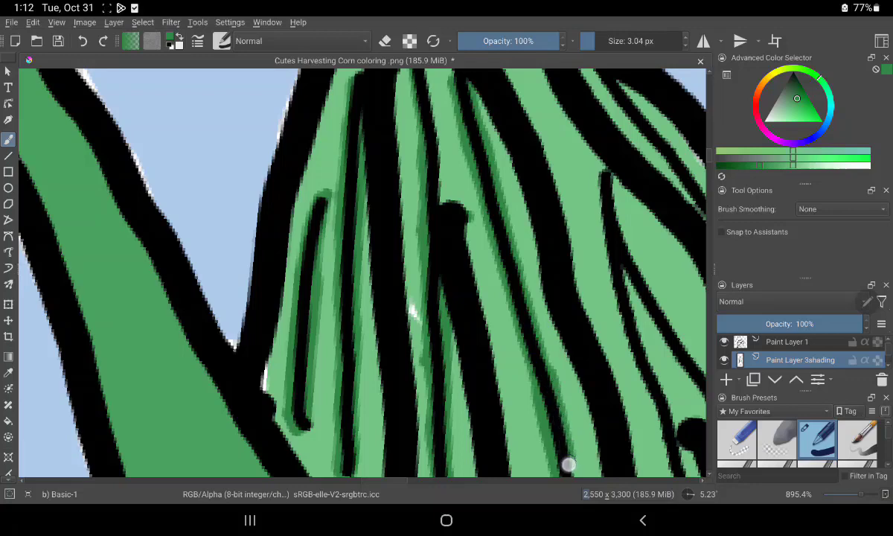
pyautogui.moveTo(601, 182)
pyautogui.mouseDown()
pyautogui.moveTo(616, 309)
pyautogui.moveTo(666, 449)
pyautogui.mouseUp()
pyautogui.moveTo(622, 279); pyautogui.dragTo(673, 441)
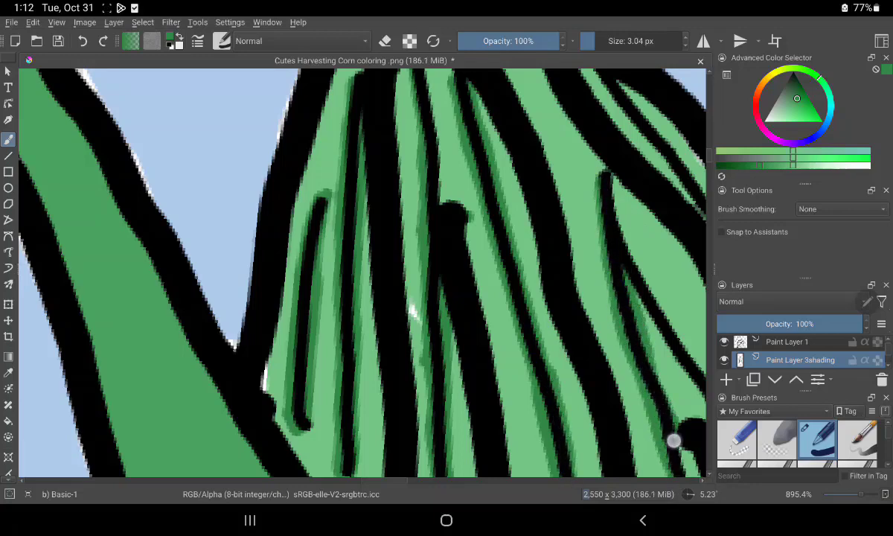
pyautogui.moveTo(650, 314); pyautogui.dragTo(698, 394)
pyautogui.moveTo(617, 195); pyautogui.dragTo(669, 350)
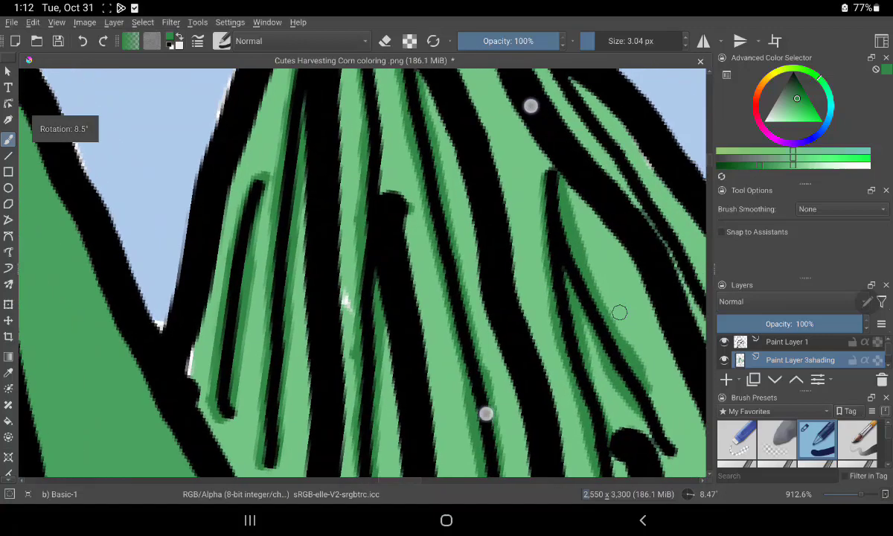
# Shade dark green along the right stripe edge and the central stripe's left edge
pyautogui.moveTo(530, 104); pyautogui.dragTo(449, 131)
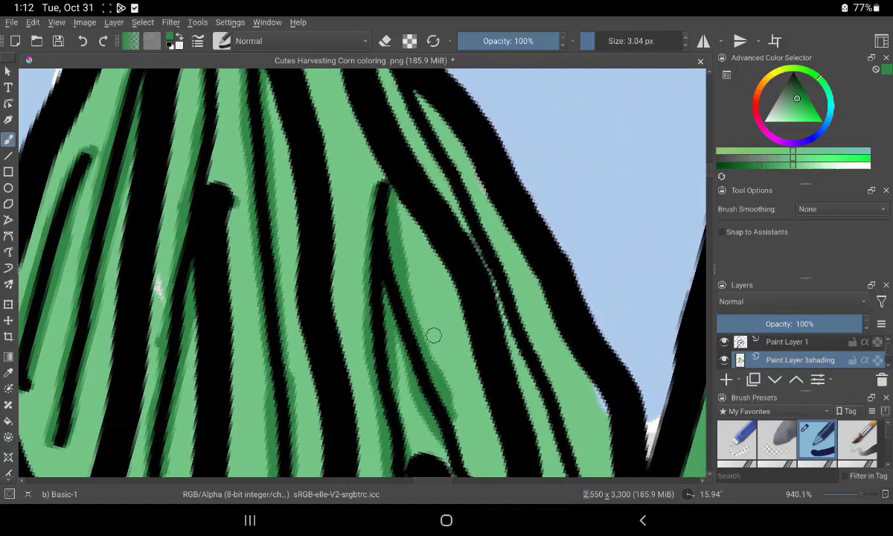
pyautogui.moveTo(396, 90)
pyautogui.mouseDown()
pyautogui.moveTo(530, 361)
pyautogui.moveTo(557, 469)
pyautogui.mouseUp()
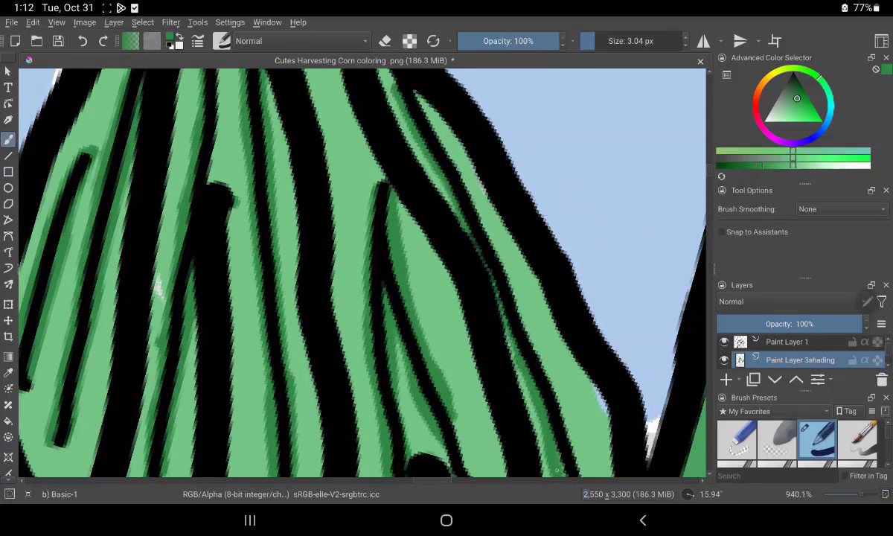
pyautogui.moveTo(415, 95)
pyautogui.mouseDown()
pyautogui.moveTo(519, 303)
pyautogui.moveTo(558, 450)
pyautogui.mouseUp()
pyautogui.moveTo(433, 390); pyautogui.dragTo(450, 467)
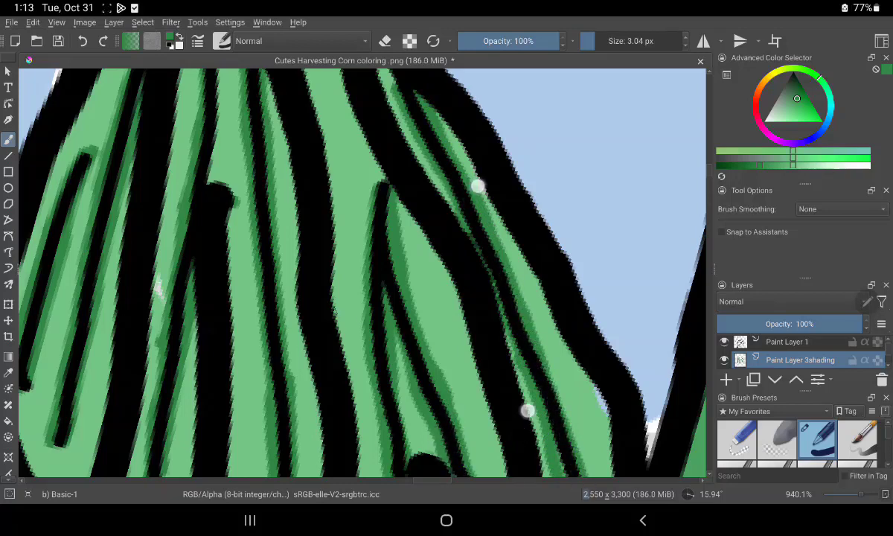
pyautogui.moveTo(528, 408); pyautogui.dragTo(547, 259)
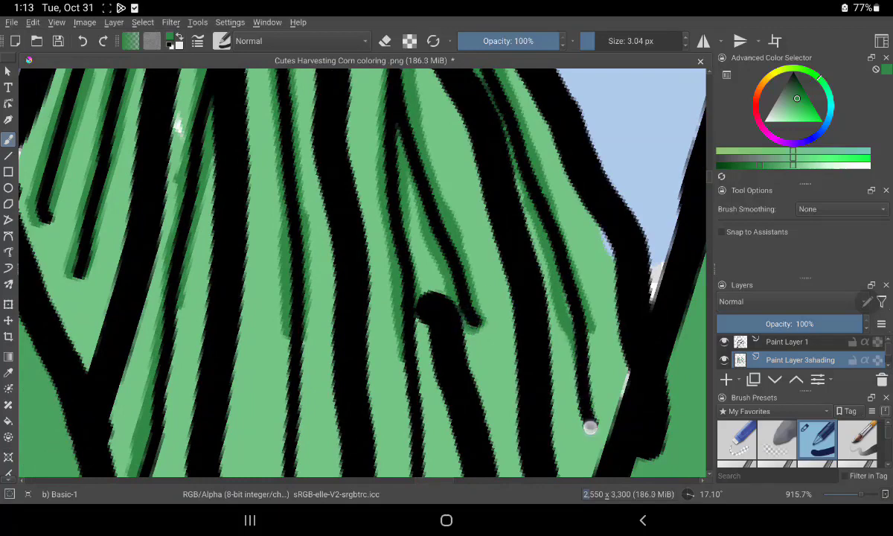
pyautogui.moveTo(566, 333); pyautogui.dragTo(574, 374)
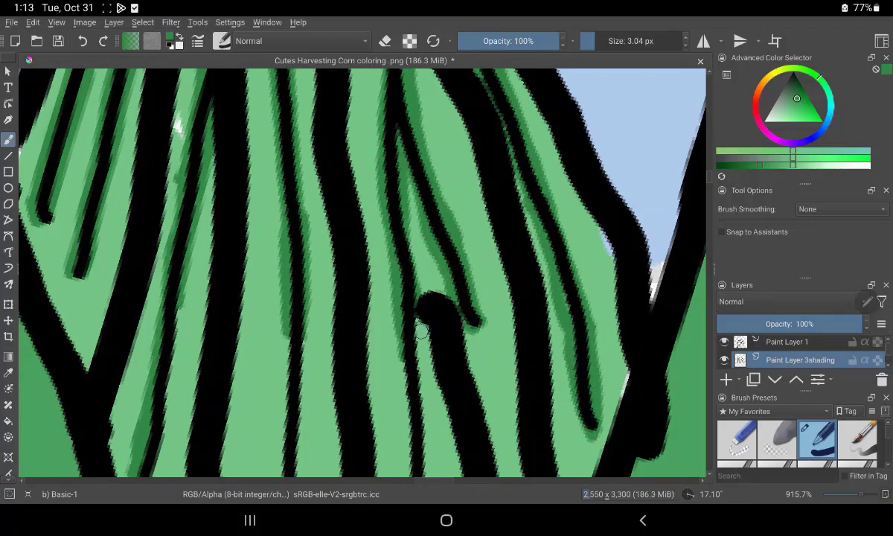
pyautogui.moveTo(393, 301); pyautogui.dragTo(405, 447)
pyautogui.moveTo(400, 355); pyautogui.dragTo(415, 470)
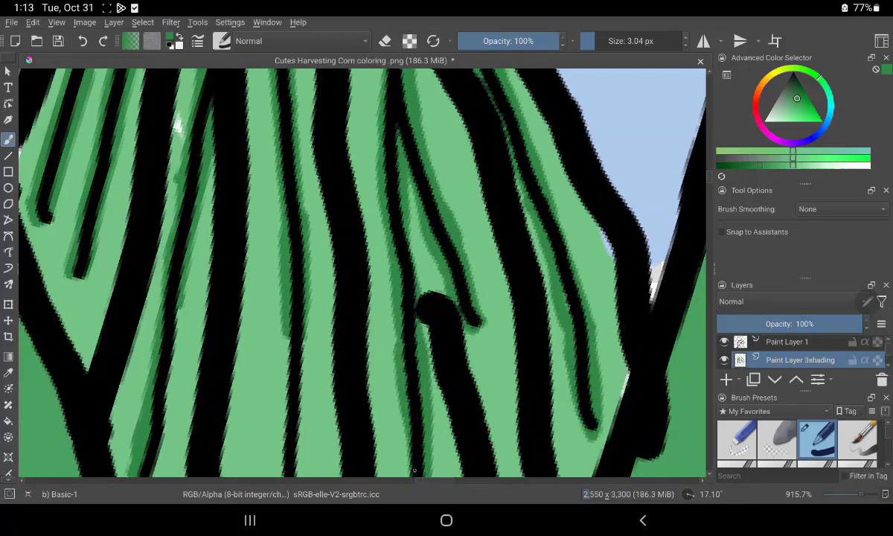
pyautogui.moveTo(411, 306); pyautogui.dragTo(405, 214)
# Shade the leftmost stripe edges, then re-sample a green and shade a right stripe edge
pyautogui.moveTo(288, 320); pyautogui.dragTo(277, 446)
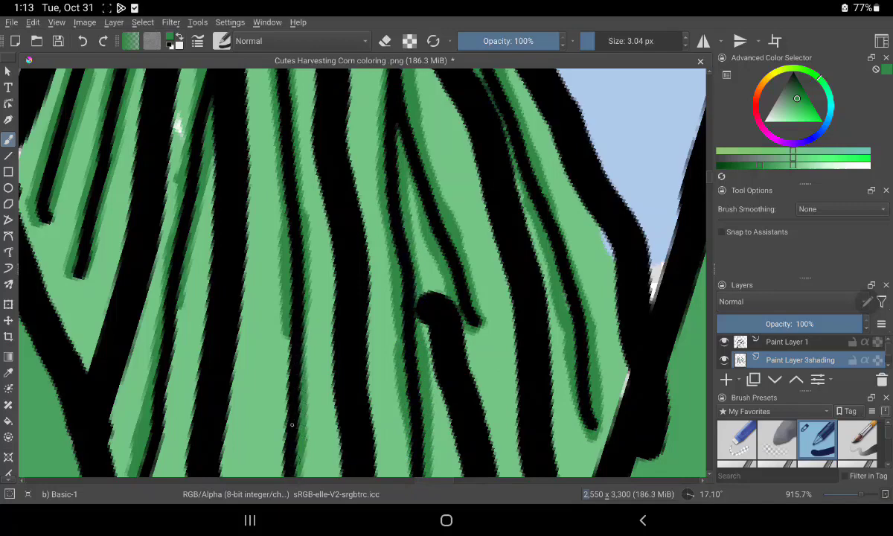
pyautogui.moveTo(268, 302); pyautogui.dragTo(264, 455)
pyautogui.moveTo(182, 296); pyautogui.dragTo(146, 474)
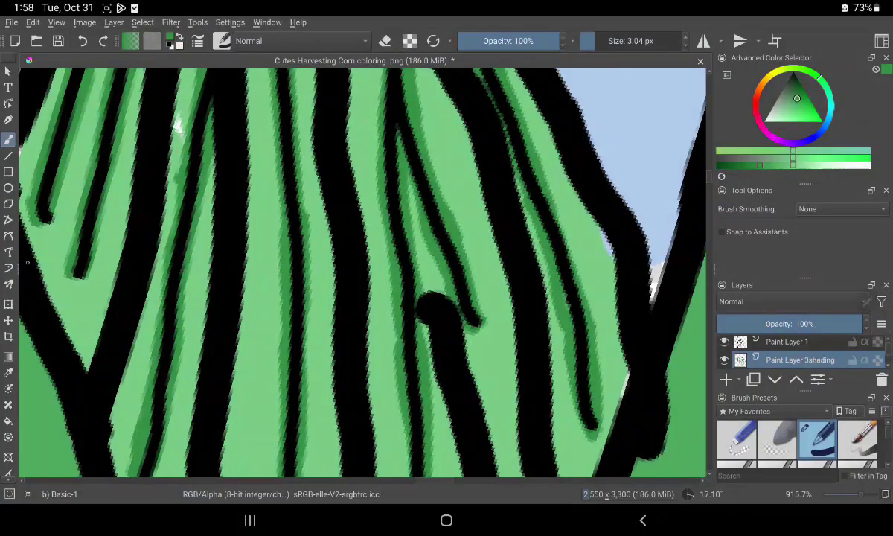
pyautogui.keyDown('ctrl'); pyautogui.click(21, 368); pyautogui.keyUp('ctrl')
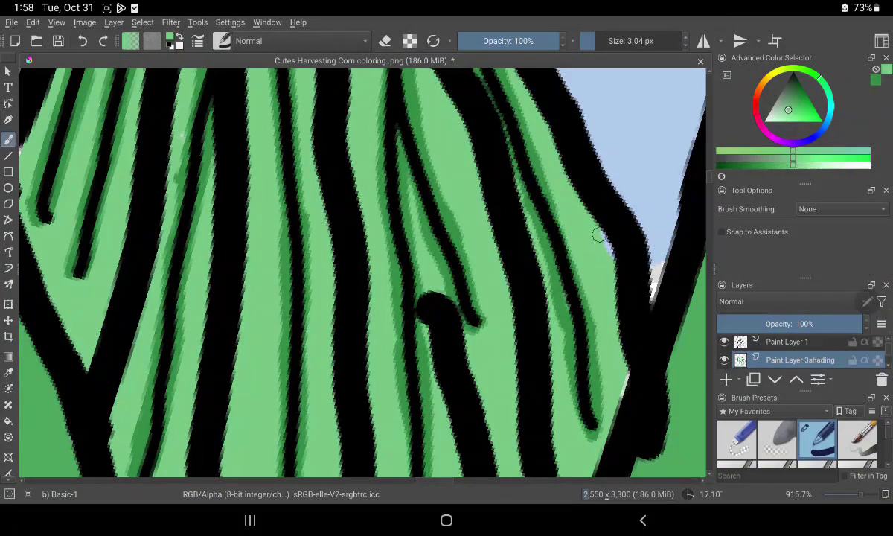
pyautogui.moveTo(616, 290); pyautogui.dragTo(614, 404)
pyautogui.scroll(-3, 543, 290)
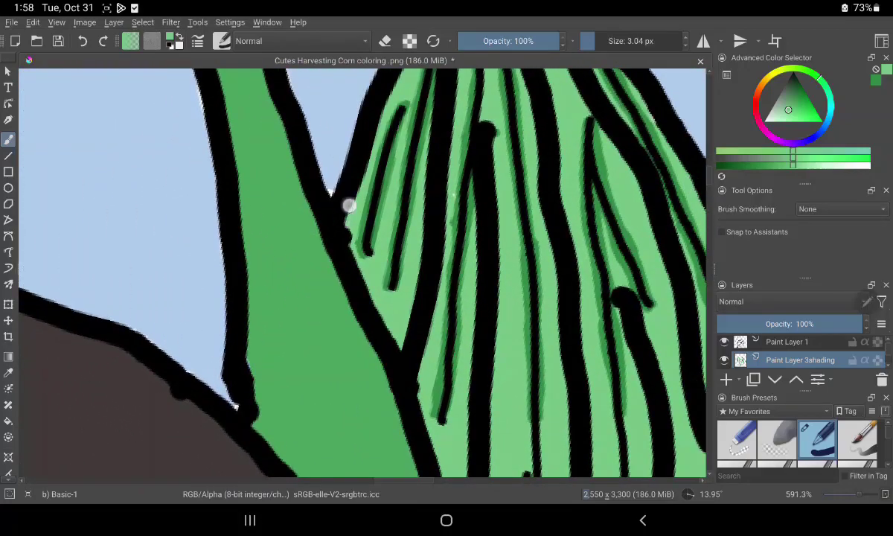
# Fill the white gaps beside the leaf's black outline with light green
pyautogui.scroll(-10, 587, 290)
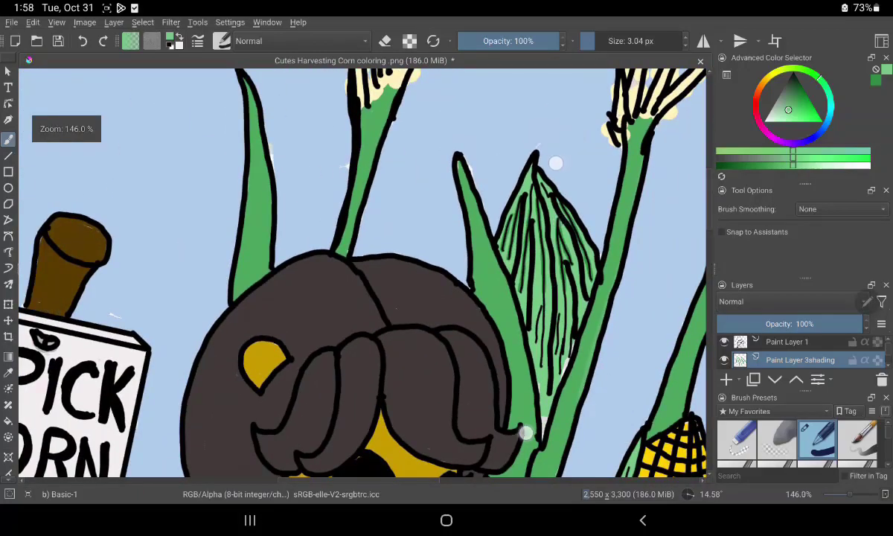
pyautogui.scroll(4, 497, 192)
pyautogui.scroll(3, 506, 216)
pyautogui.scroll(3, 513, 238)
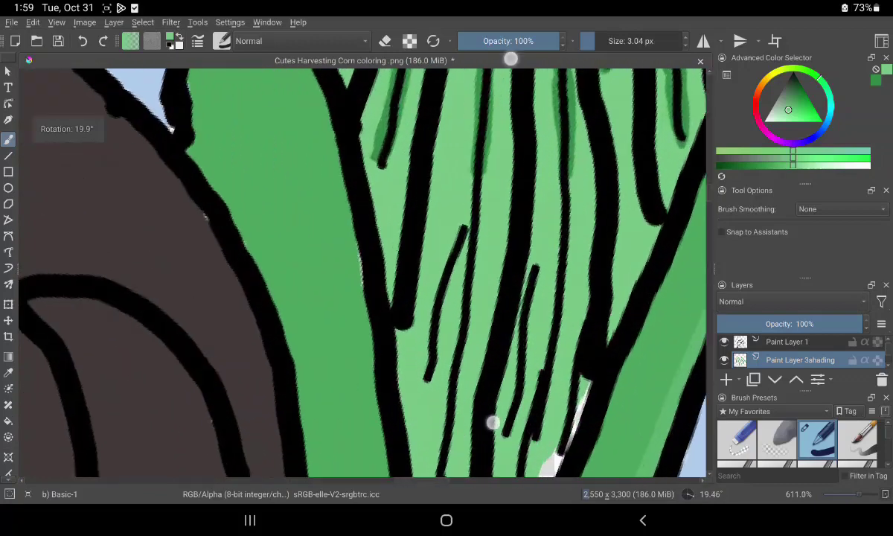
pyautogui.scroll(2, 522, 254)
pyautogui.moveTo(562, 223); pyautogui.dragTo(536, 335)
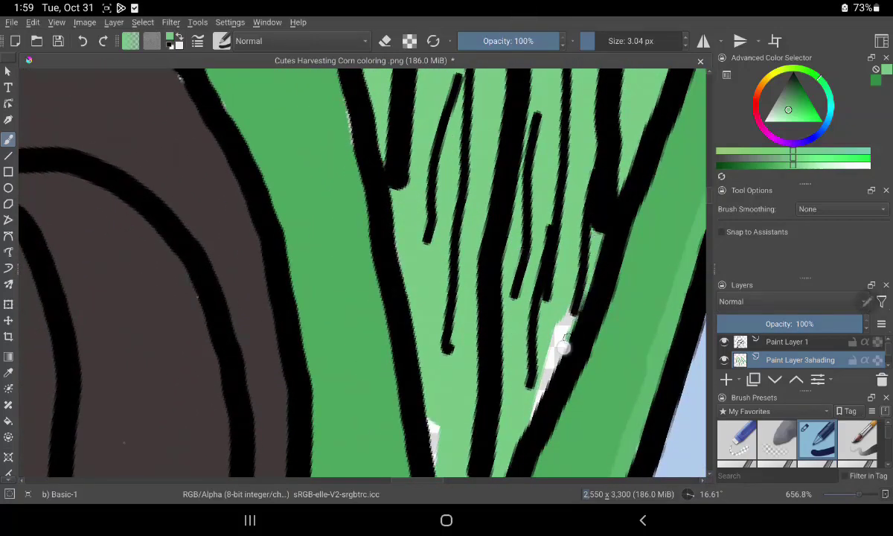
pyautogui.moveTo(536, 283); pyautogui.dragTo(549, 370)
pyautogui.moveTo(427, 420); pyautogui.dragTo(435, 447)
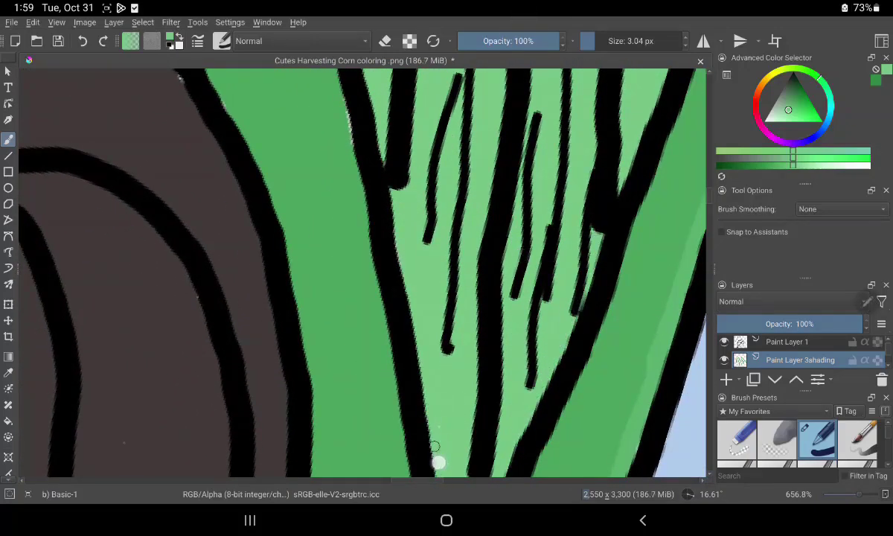
# Fill the last white gap in the leaf with green and pick a dark grey colour
pyautogui.hscroll(-3, 520, 246)
pyautogui.hscroll(-2, 491, 275)
pyautogui.hscroll(-2, 476, 297)
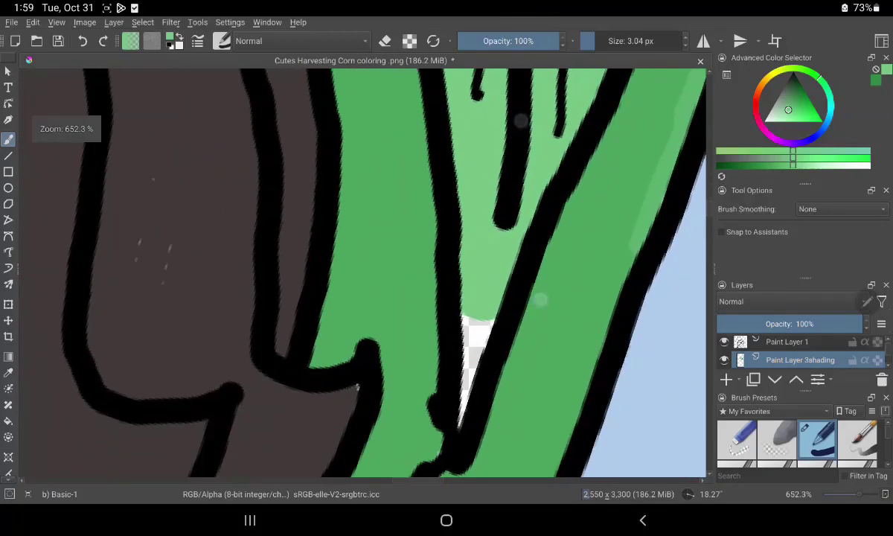
pyautogui.moveTo(468, 305)
pyautogui.mouseDown()
pyautogui.moveTo(465, 417)
pyautogui.moveTo(462, 405)
pyautogui.mouseUp()
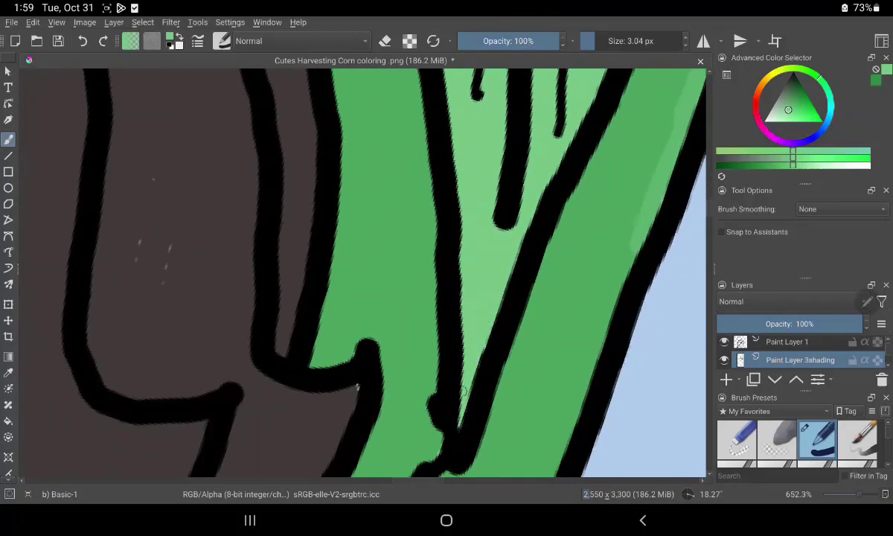
pyautogui.keyDown('ctrl'); pyautogui.click(462, 390); pyautogui.keyUp('ctrl')
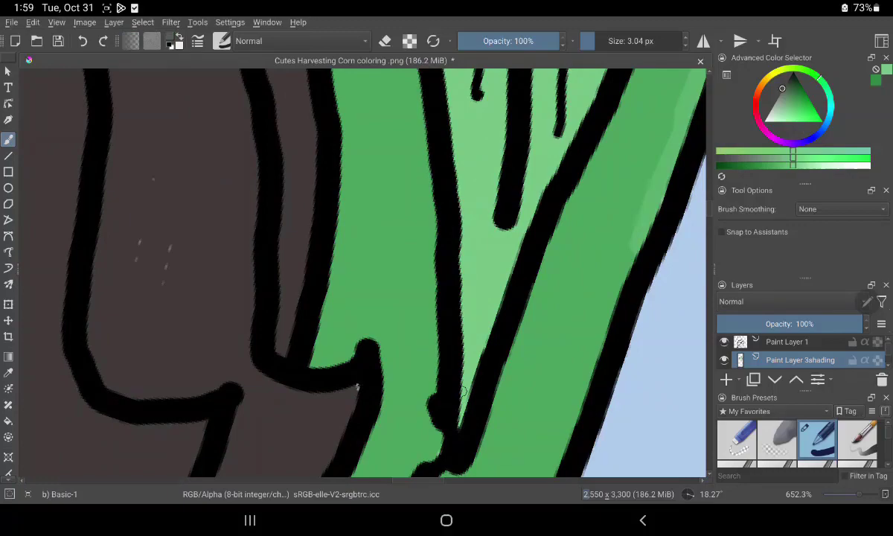
# Zoom in on the husk, try a stroke in the green strip, and undo the grey stroke
pyautogui.scroll(1, 550, 264)
pyautogui.scroll(3, 551, 264)
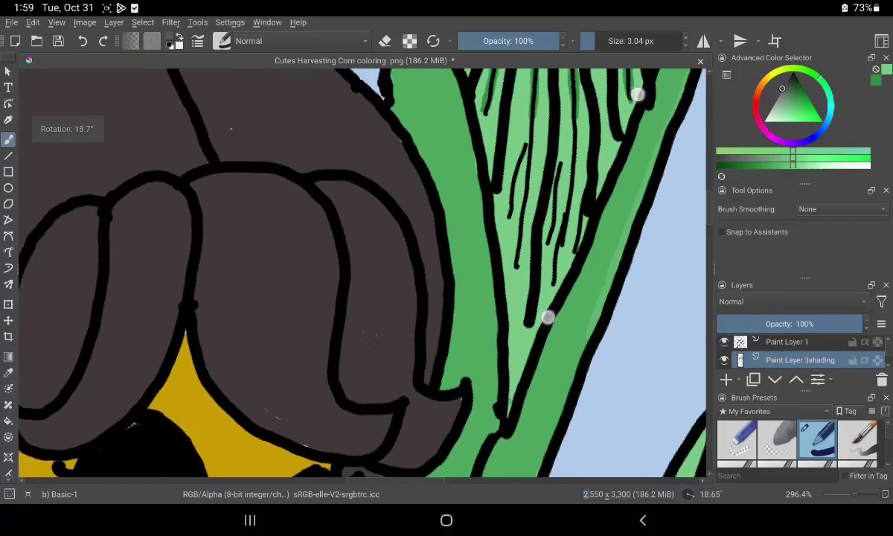
pyautogui.scroll(3, 546, 260)
pyautogui.scroll(2, 547, 261)
pyautogui.scroll(2, 583, 145)
pyautogui.scroll(2, 607, 218)
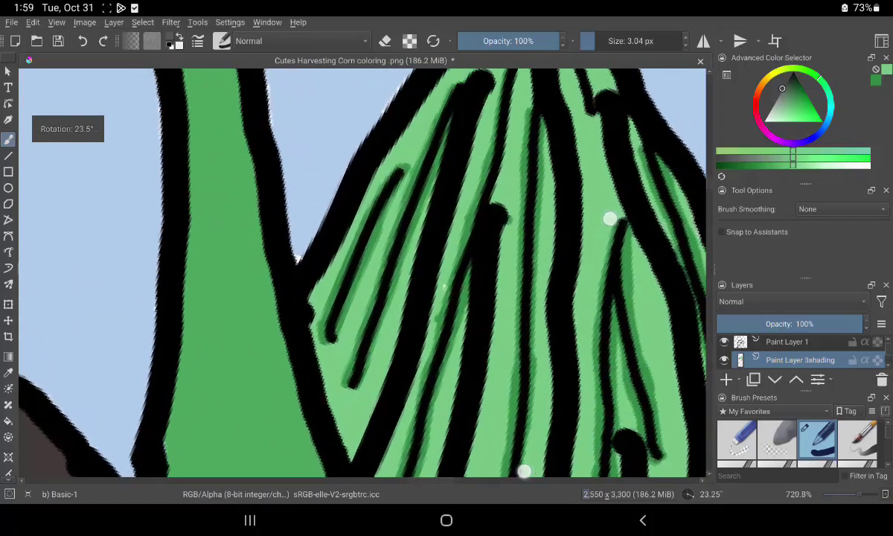
pyautogui.scroll(1, 565, 298)
pyautogui.moveTo(342, 391); pyautogui.dragTo(366, 344)
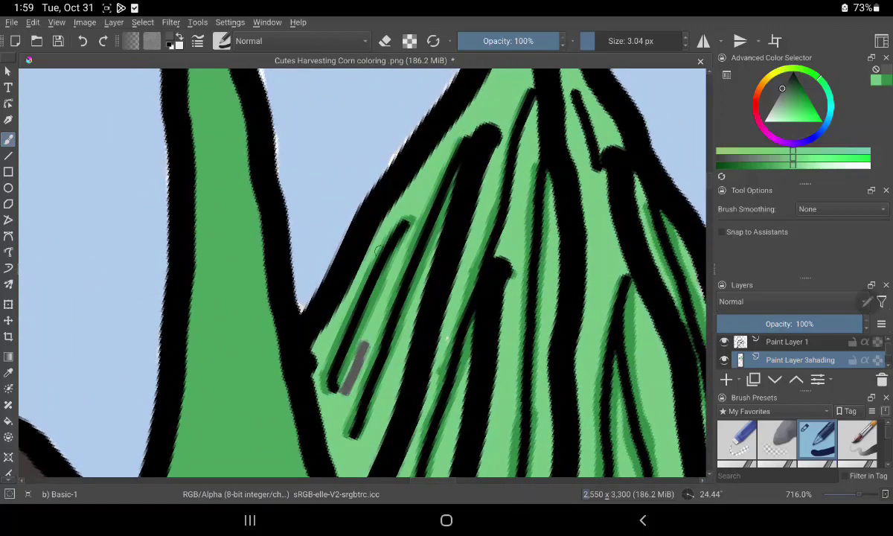
pyautogui.click(83, 41)
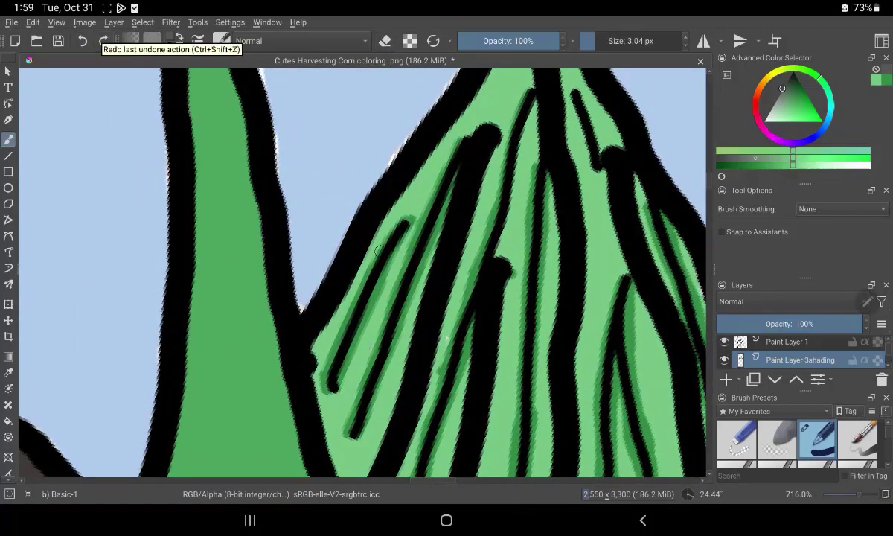
# Sample a paler green and brush highlight strokes up the left and middle husk strips
pyautogui.keyDown('ctrl'); pyautogui.click(651, 141); pyautogui.keyUp('ctrl')
pyautogui.moveTo(327, 368); pyautogui.dragTo(430, 119)
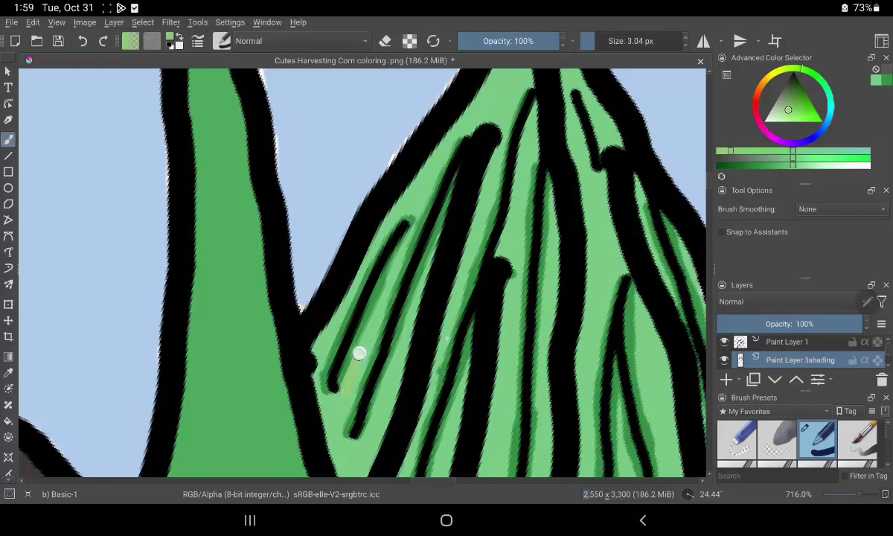
pyautogui.moveTo(319, 350); pyautogui.dragTo(396, 160)
pyautogui.moveTo(359, 467)
pyautogui.mouseDown()
pyautogui.moveTo(405, 329)
pyautogui.moveTo(401, 244)
pyautogui.mouseUp()
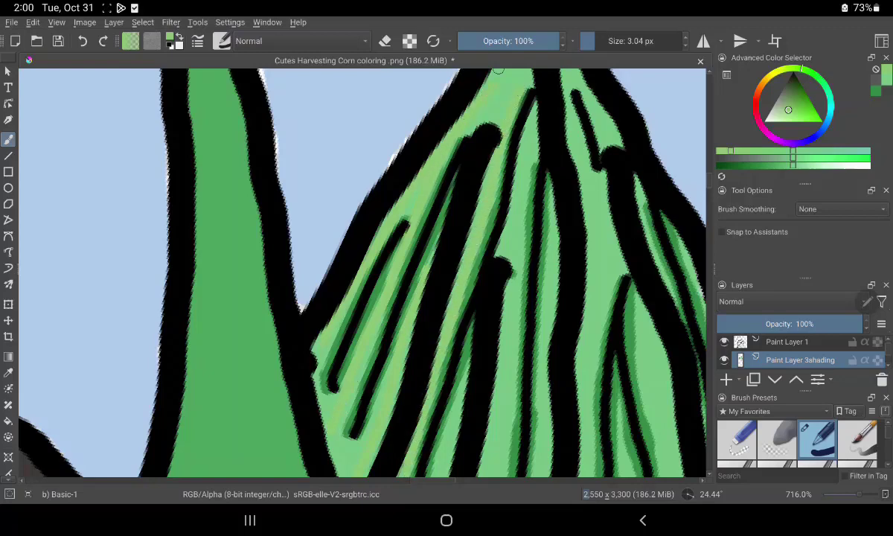
pyautogui.moveTo(498, 69); pyautogui.dragTo(488, 295)
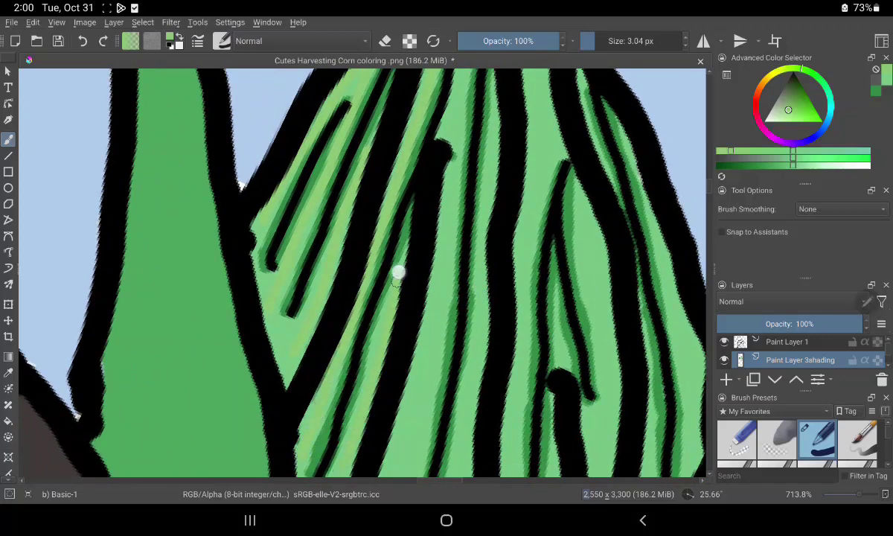
pyautogui.moveTo(447, 189); pyautogui.dragTo(461, 100)
# Rotate and pan the view along the lower and right husk strips, then zoom out
pyautogui.moveTo(357, 260); pyautogui.dragTo(357, 274)
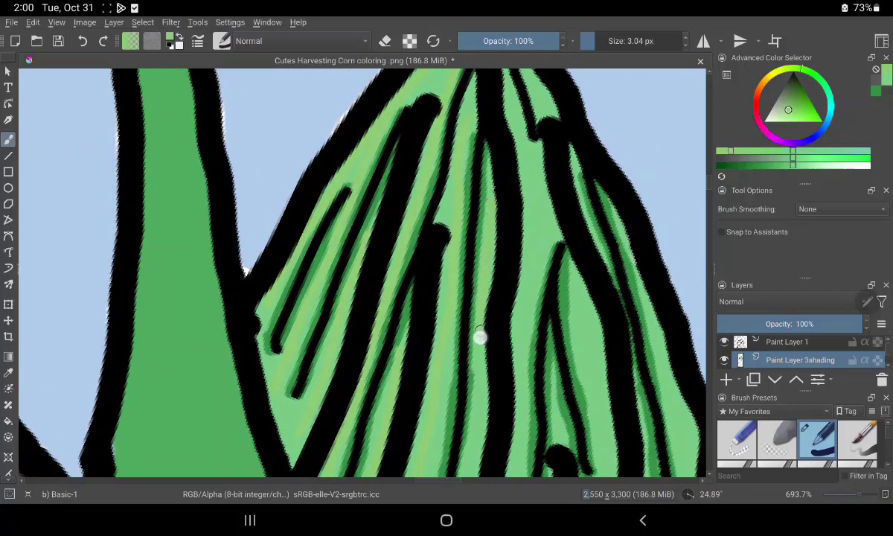
pyautogui.moveTo(555, 287); pyautogui.dragTo(554, 305)
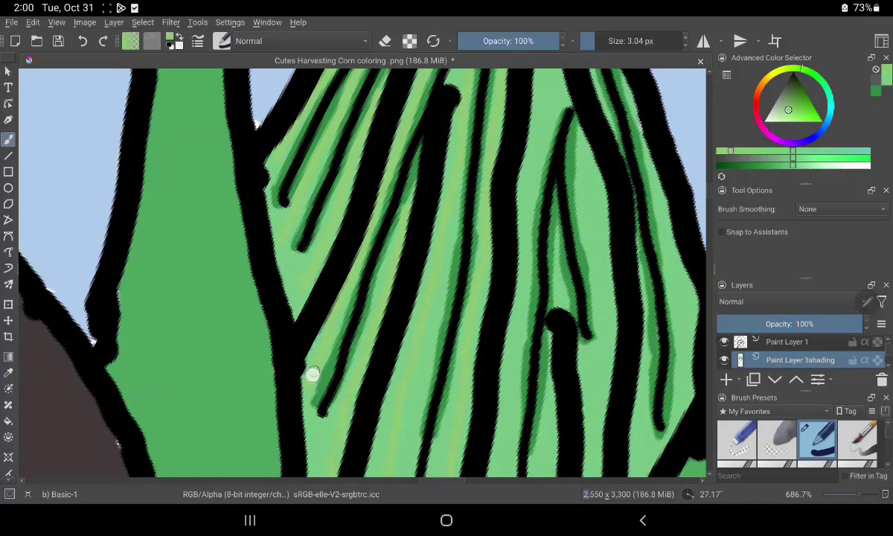
pyautogui.moveTo(323, 339); pyautogui.dragTo(345, 189)
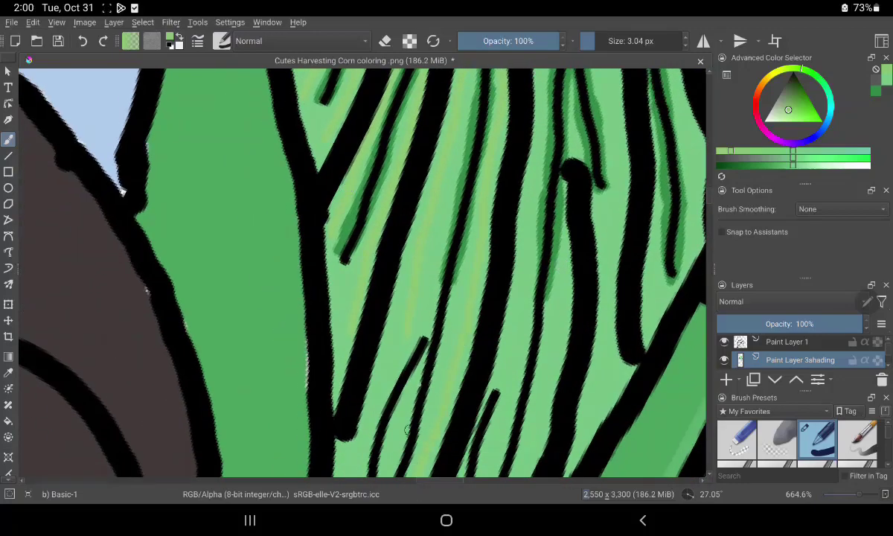
pyautogui.moveTo(408, 348); pyautogui.dragTo(484, 393)
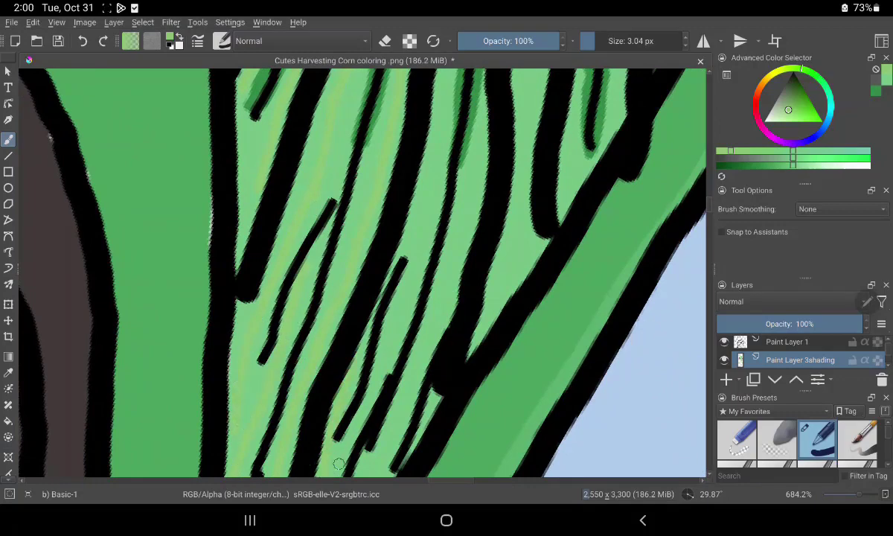
pyautogui.moveTo(486, 295); pyautogui.dragTo(513, 380)
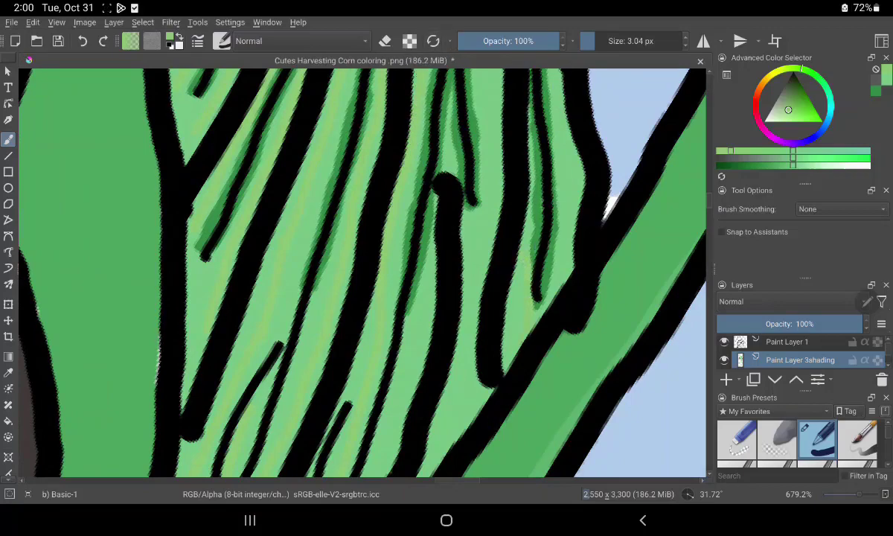
pyautogui.moveTo(529, 227); pyautogui.dragTo(463, 389)
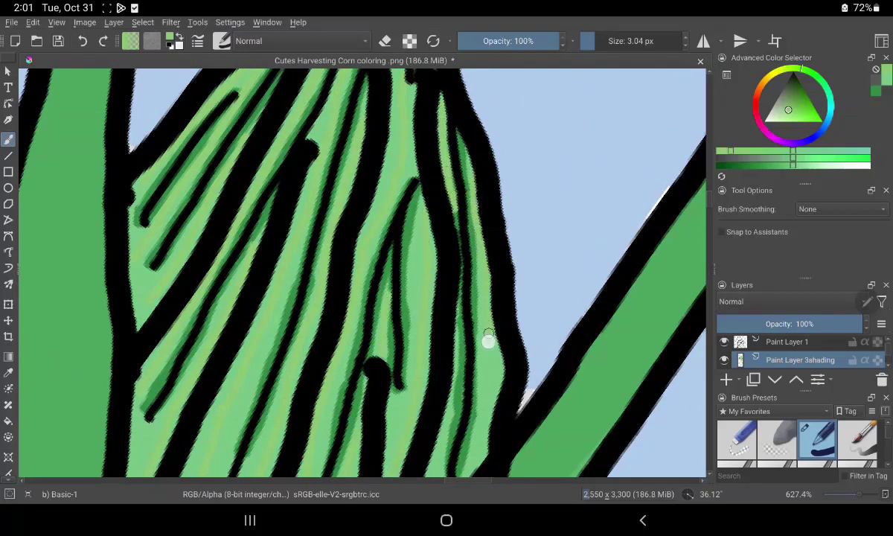
pyautogui.scroll(-5, 423, 369)
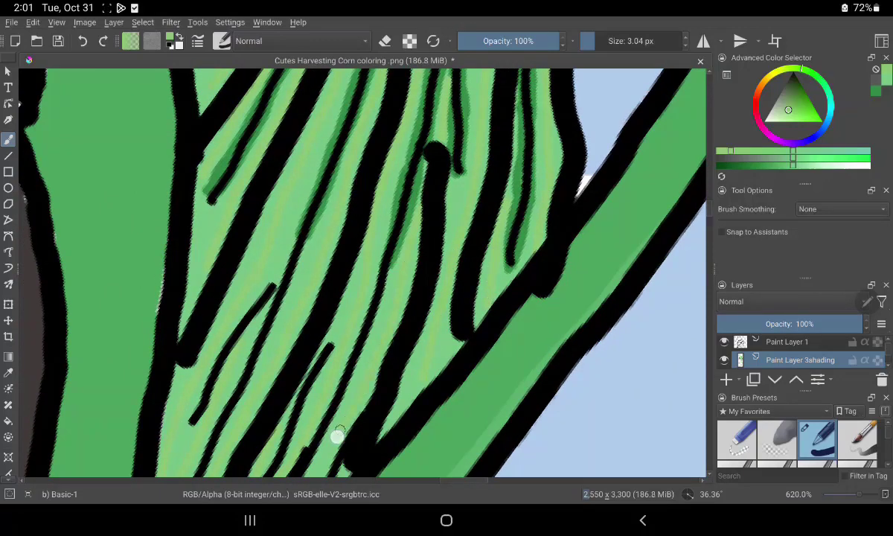
pyautogui.scroll(-3, 319, 402)
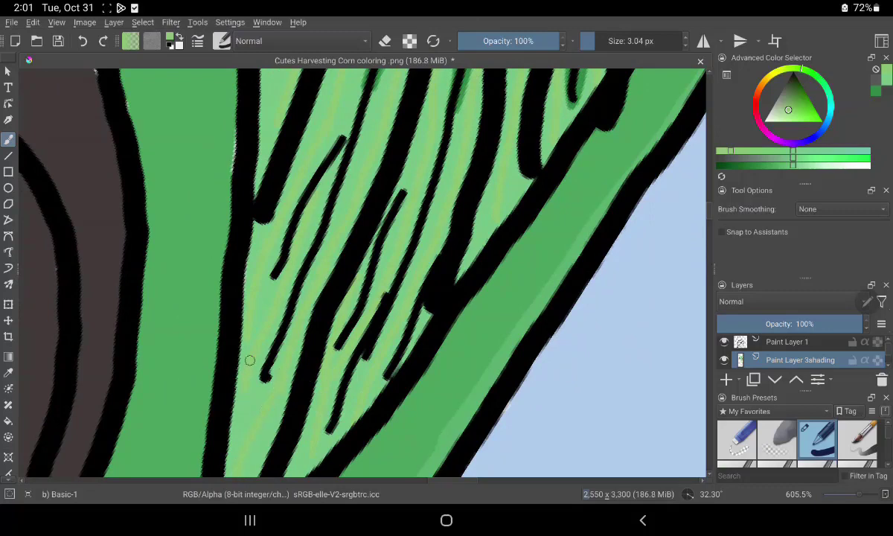
# Choose a darker green and paint shading strokes down the leaf and its lower right
pyautogui.click(796, 99)
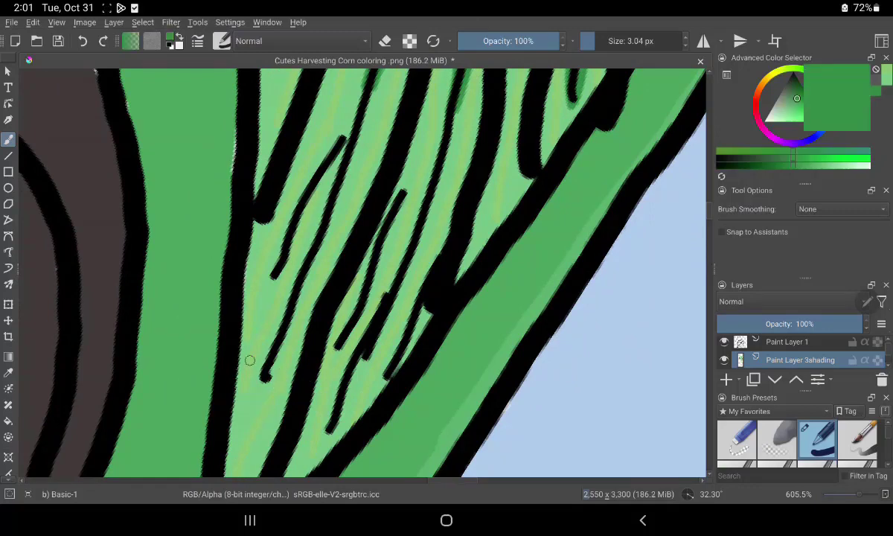
pyautogui.moveTo(457, 124); pyautogui.dragTo(327, 406)
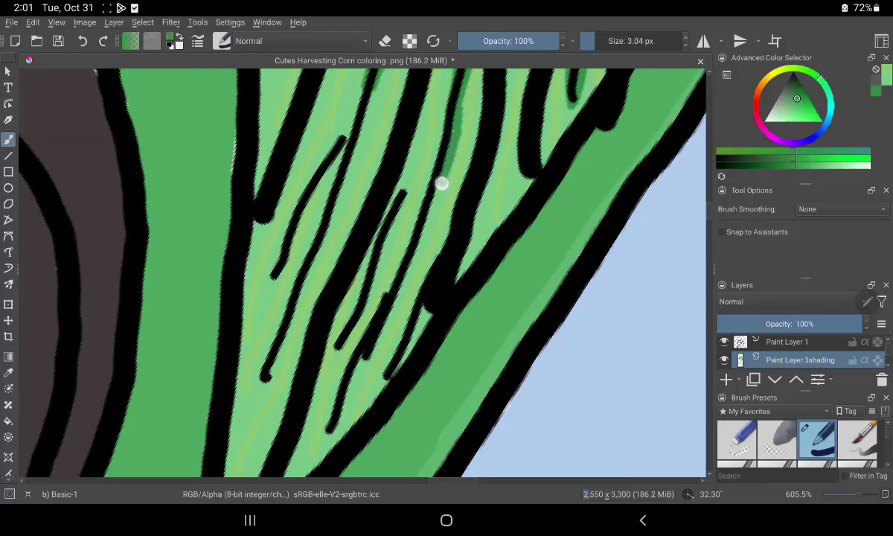
pyautogui.moveTo(420, 74); pyautogui.dragTo(333, 397)
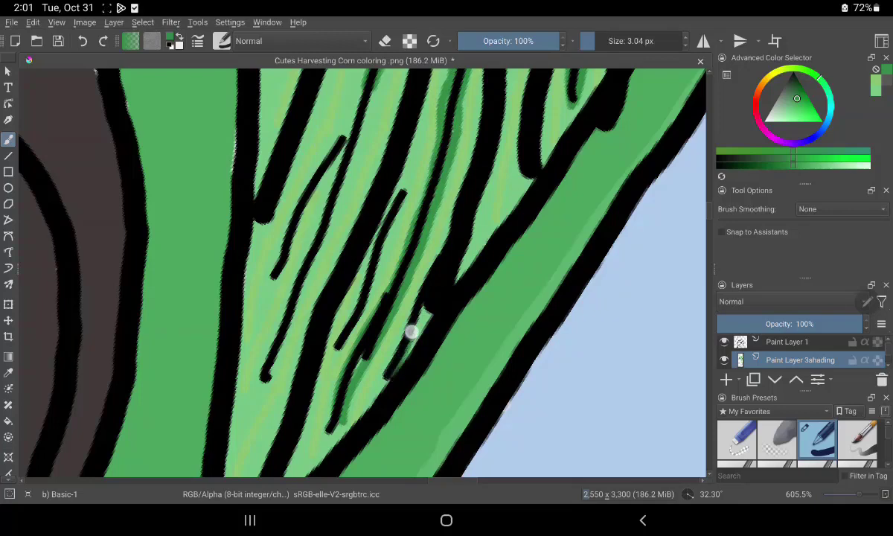
pyautogui.moveTo(386, 378); pyautogui.dragTo(421, 279)
pyautogui.moveTo(334, 337)
pyautogui.mouseDown()
pyautogui.moveTo(371, 249)
pyautogui.moveTo(377, 175)
pyautogui.moveTo(379, 261)
pyautogui.moveTo(381, 186)
pyautogui.mouseUp()
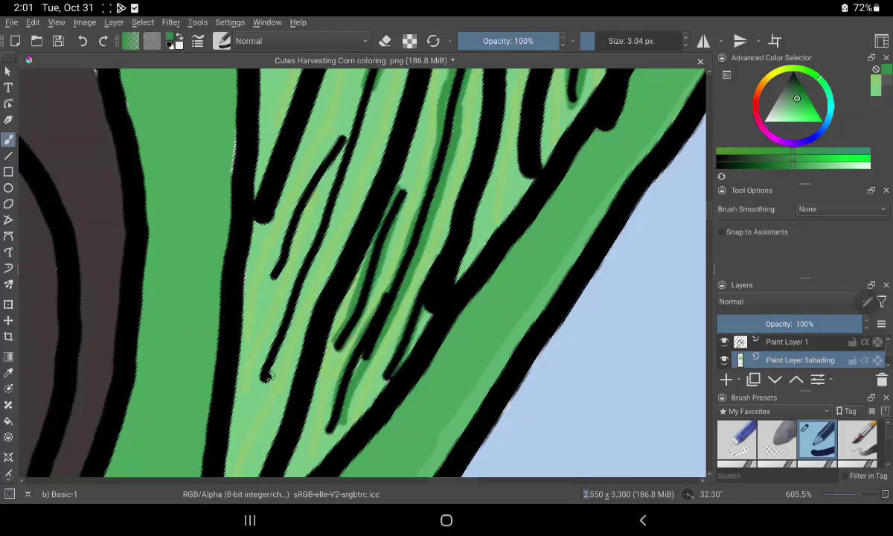
# Add long diagonal dark-green strokes along the leaf's left strips, then scroll down
pyautogui.moveTo(269, 377)
pyautogui.mouseDown()
pyautogui.moveTo(350, 163)
pyautogui.moveTo(348, 76)
pyautogui.mouseUp()
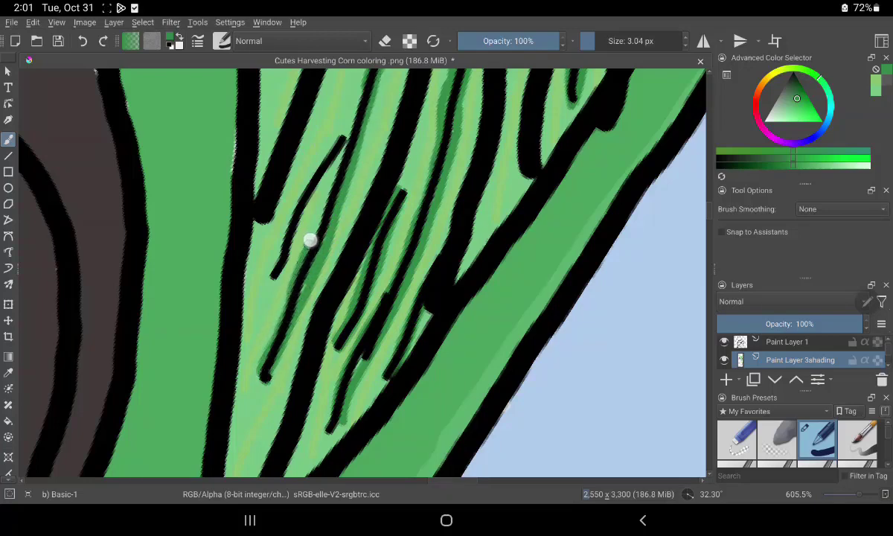
pyautogui.moveTo(310, 240)
pyautogui.mouseDown()
pyautogui.moveTo(339, 159)
pyautogui.moveTo(343, 68)
pyautogui.mouseUp()
pyautogui.moveTo(291, 237); pyautogui.dragTo(311, 149)
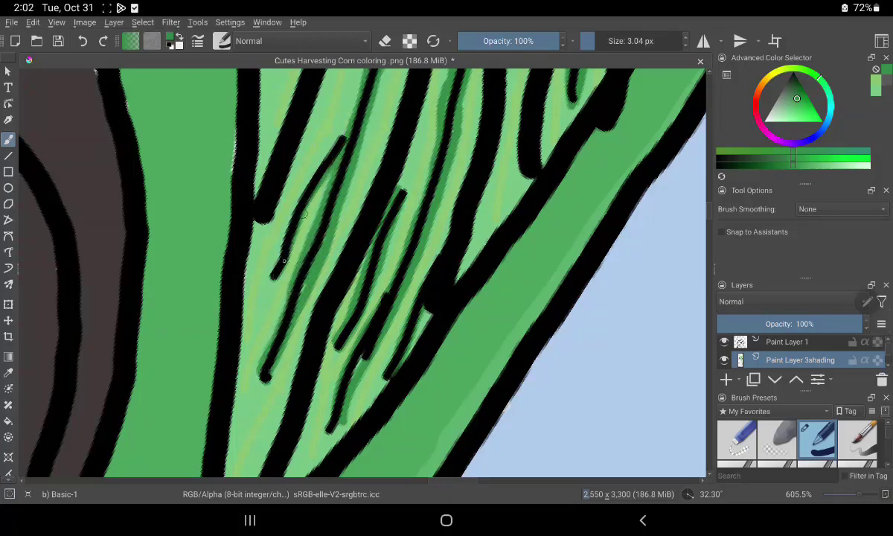
pyautogui.moveTo(260, 268)
pyautogui.mouseDown()
pyautogui.moveTo(288, 209)
pyautogui.moveTo(356, 119)
pyautogui.mouseUp()
pyautogui.scroll(-5, 446, 335)
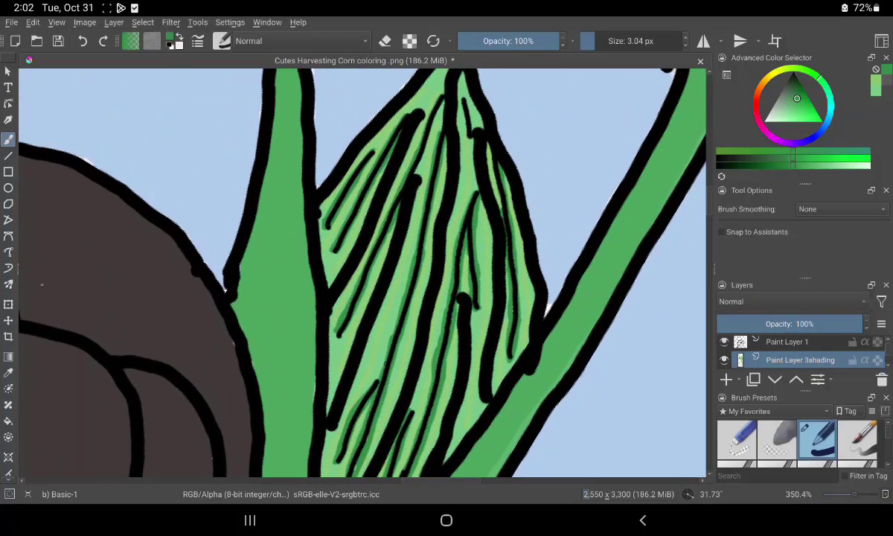
pyautogui.scroll(-2, 789, 439)
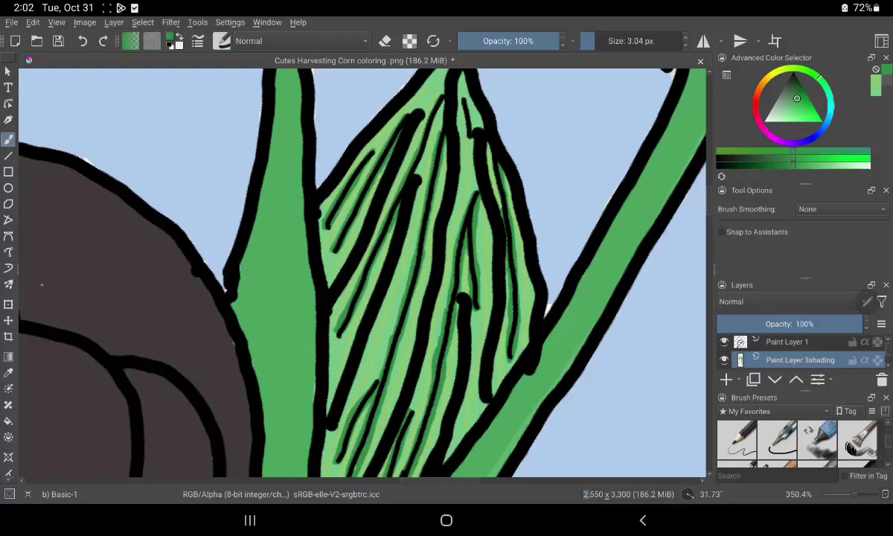
pyautogui.scroll(-2, 789, 443)
pyautogui.scroll(-2, 788, 443)
pyautogui.scroll(-2, 788, 442)
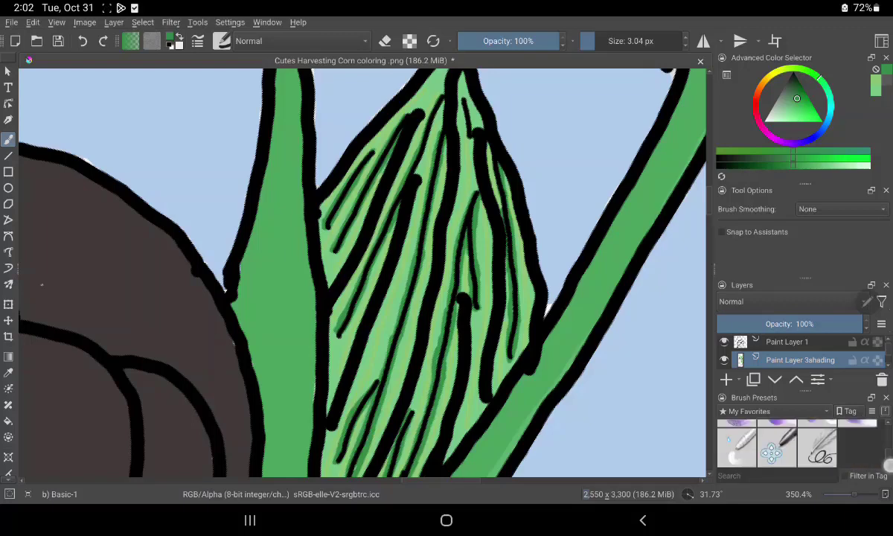
# Switch to a Distort Move brush at about 23 px and smear shading down the leaf strands
pyautogui.click(776, 445)
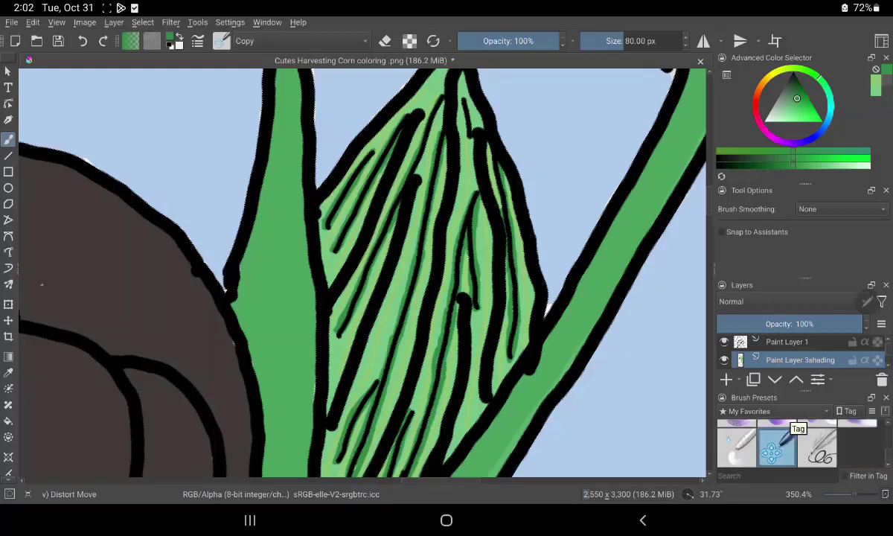
pyautogui.scroll(2, 387, 446)
pyautogui.scroll(1, 387, 446)
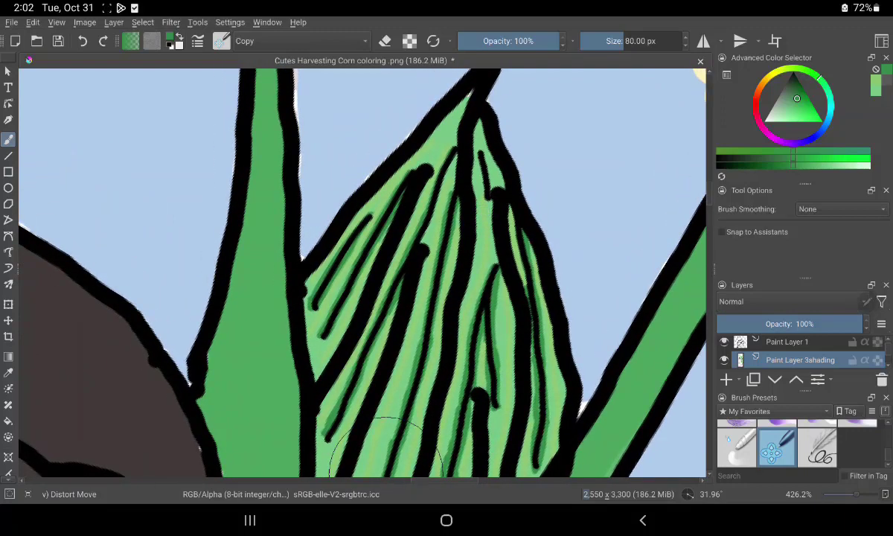
pyautogui.click(630, 41)
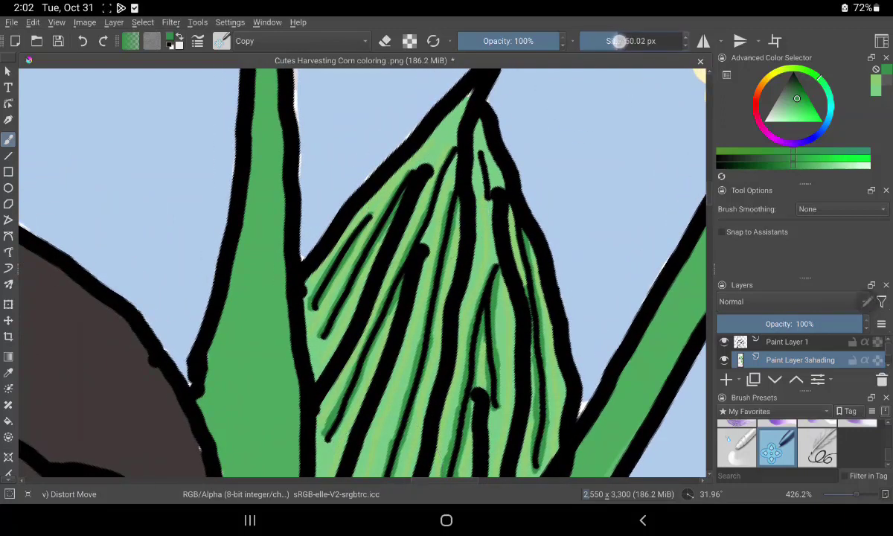
pyautogui.moveTo(360, 199)
pyautogui.mouseDown()
pyautogui.moveTo(301, 328)
pyautogui.moveTo(294, 305)
pyautogui.mouseUp()
pyautogui.moveTo(360, 249)
pyautogui.mouseDown()
pyautogui.moveTo(379, 238)
pyautogui.moveTo(334, 342)
pyautogui.mouseUp()
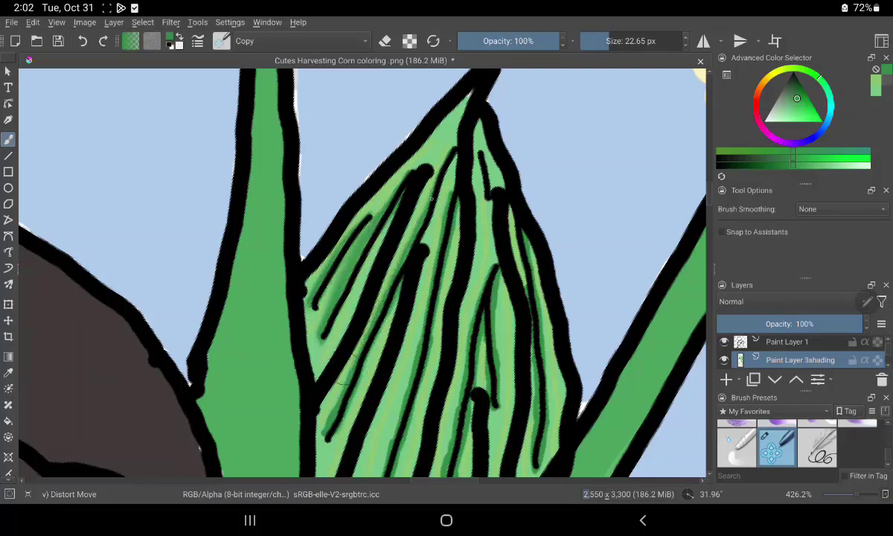
pyautogui.moveTo(417, 156); pyautogui.dragTo(426, 257)
pyautogui.moveTo(417, 201)
pyautogui.mouseDown()
pyautogui.moveTo(376, 409)
pyautogui.moveTo(409, 283)
pyautogui.moveTo(369, 446)
pyautogui.mouseUp()
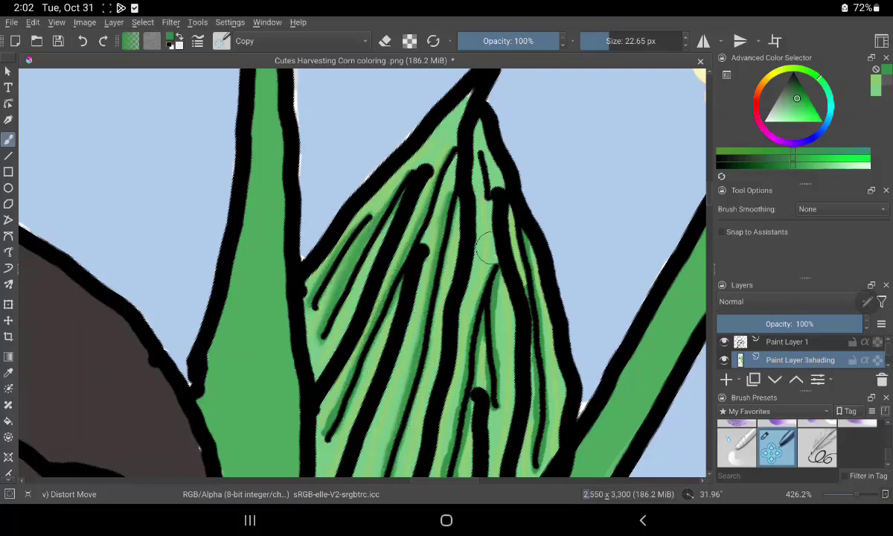
pyautogui.moveTo(446, 256)
pyautogui.mouseDown()
pyautogui.moveTo(434, 441)
pyautogui.moveTo(453, 342)
pyautogui.mouseUp()
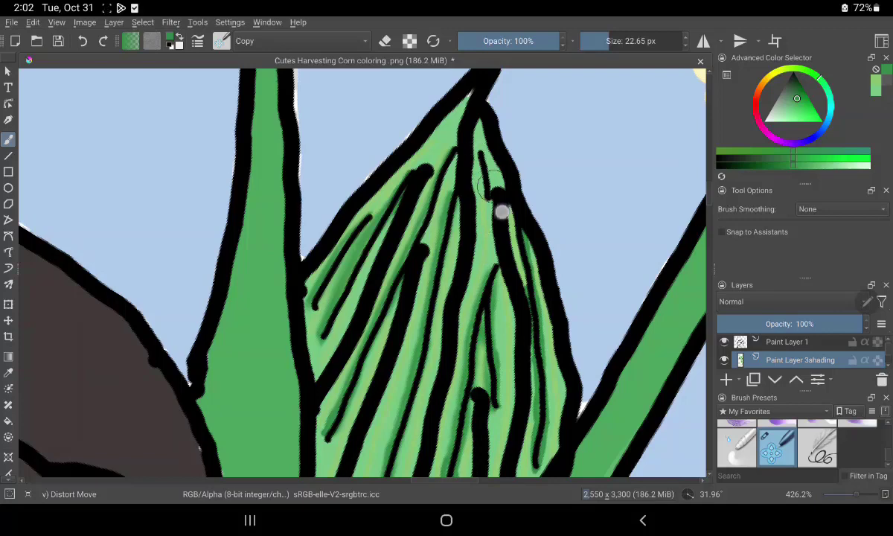
# Blend the shading on the leaf's right, lower-left and middle strands
pyautogui.moveTo(500, 207)
pyautogui.mouseDown()
pyautogui.moveTo(534, 302)
pyautogui.moveTo(524, 375)
pyautogui.moveTo(493, 442)
pyautogui.moveTo(504, 288)
pyautogui.moveTo(475, 399)
pyautogui.mouseUp()
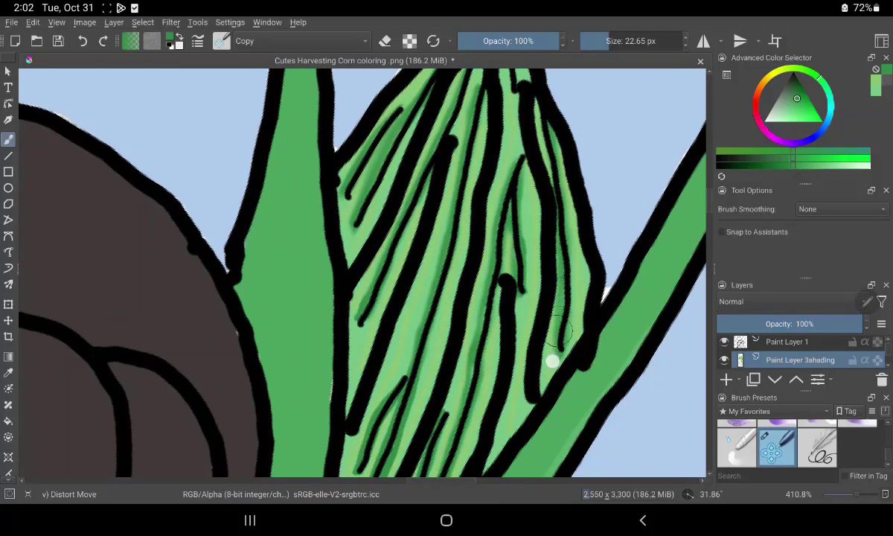
pyautogui.moveTo(552, 358); pyautogui.dragTo(521, 402)
pyautogui.moveTo(461, 445); pyautogui.dragTo(338, 435)
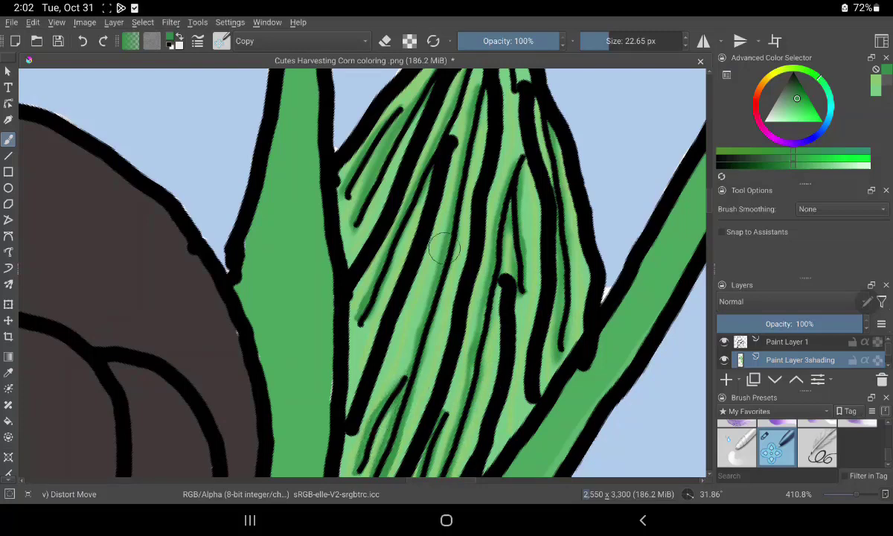
pyautogui.moveTo(410, 223); pyautogui.dragTo(375, 372)
pyautogui.moveTo(380, 219); pyautogui.dragTo(335, 313)
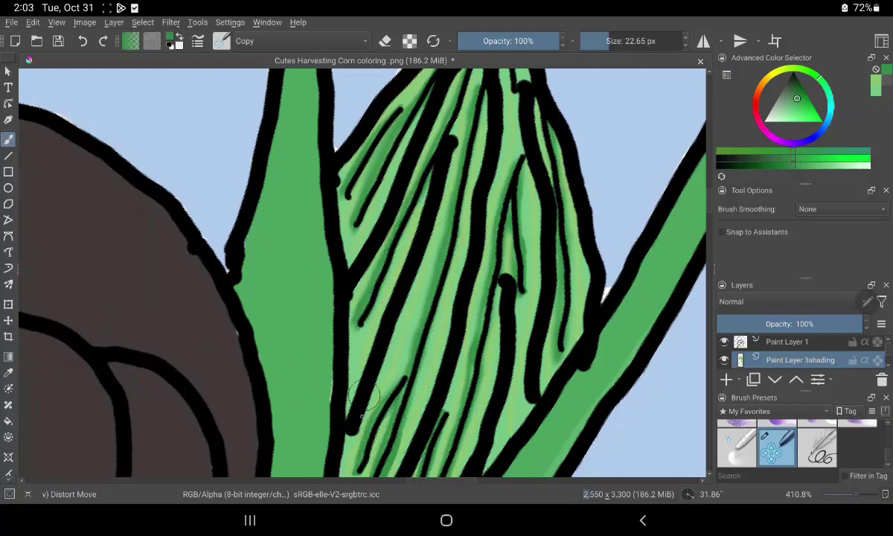
pyautogui.moveTo(371, 372); pyautogui.dragTo(357, 431)
pyautogui.moveTo(446, 313); pyautogui.dragTo(417, 401)
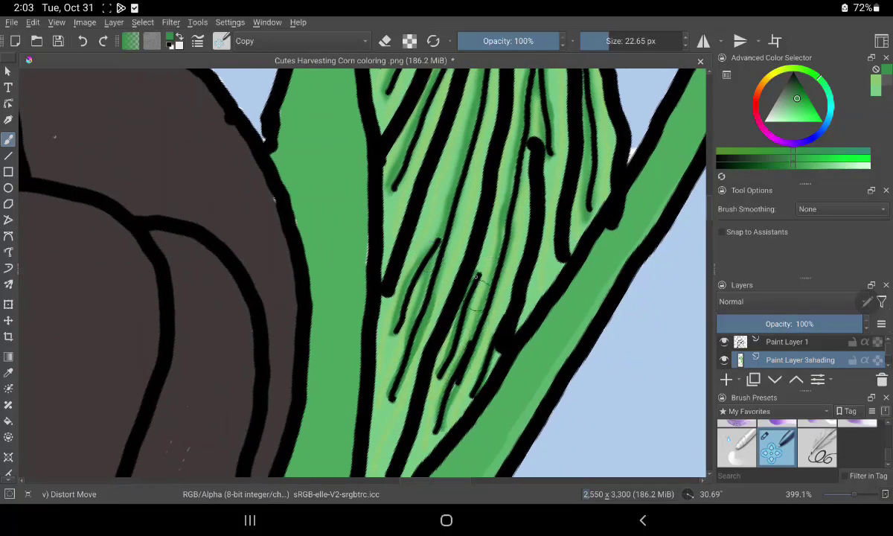
pyautogui.moveTo(428, 290); pyautogui.dragTo(406, 395)
pyautogui.moveTo(468, 297)
pyautogui.mouseDown()
pyautogui.moveTo(477, 357)
pyautogui.moveTo(402, 392)
pyautogui.mouseUp()
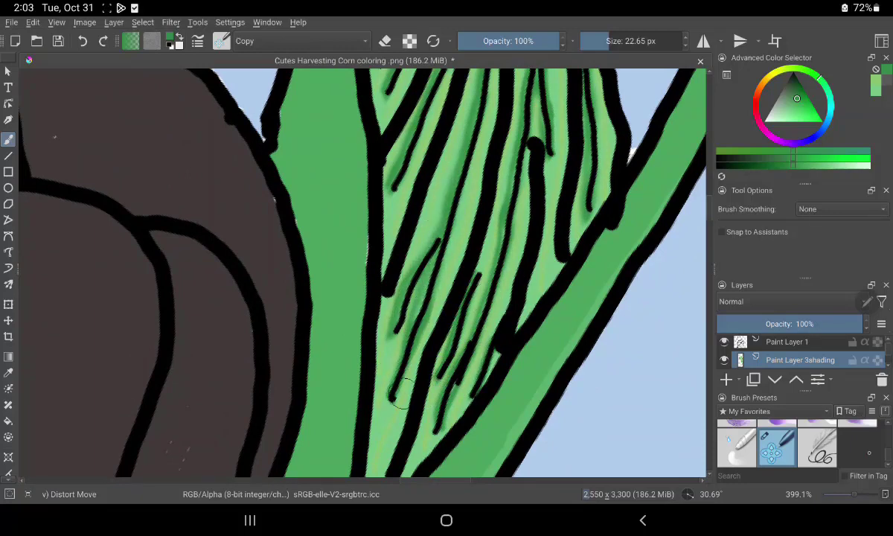
pyautogui.scroll(-3, 796, 442)
# Load the b) Basic-1 3 px preset, view the whole scene, then zoom into the held corn cob
pyautogui.click(817, 443)
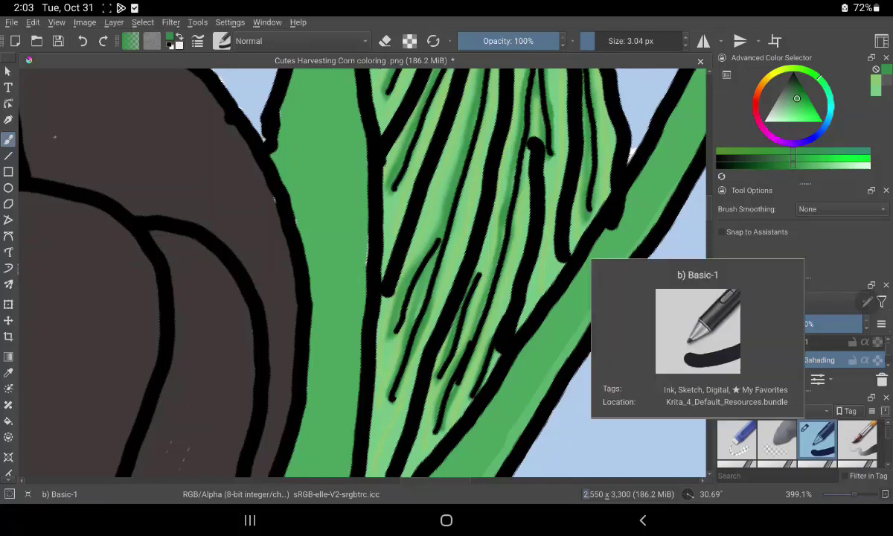
pyautogui.scroll(-5, 491, 261)
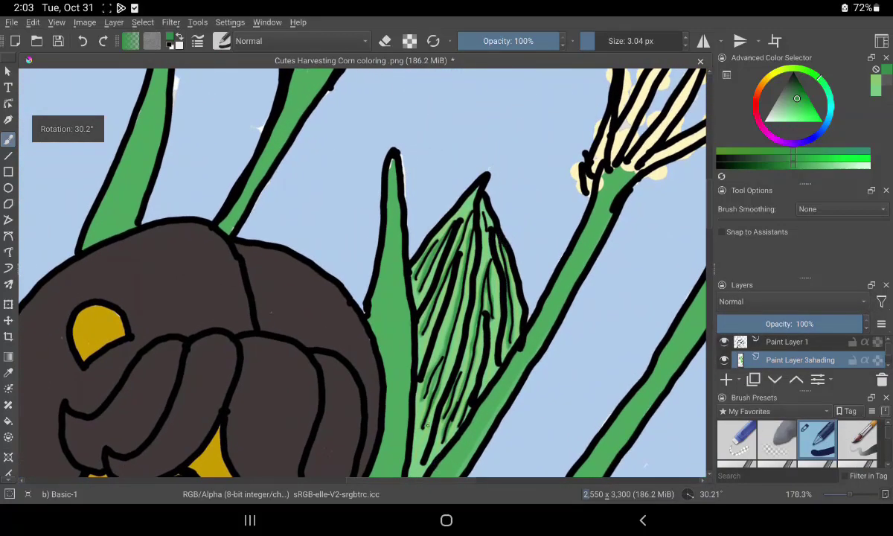
pyautogui.scroll(-3, 456, 242)
pyautogui.scroll(-2, 455, 242)
pyautogui.scroll(-2, 455, 242)
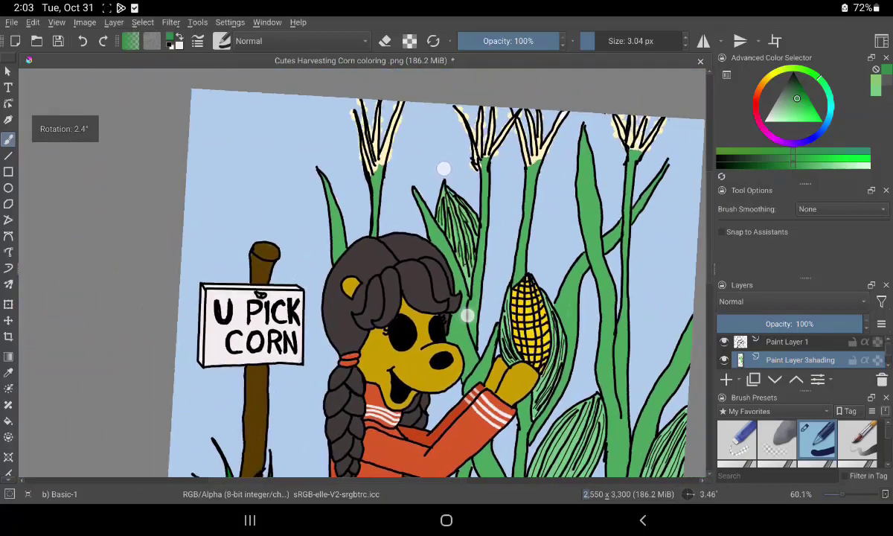
pyautogui.moveTo(443, 168); pyautogui.dragTo(455, 165)
pyautogui.scroll(2, 499, 313)
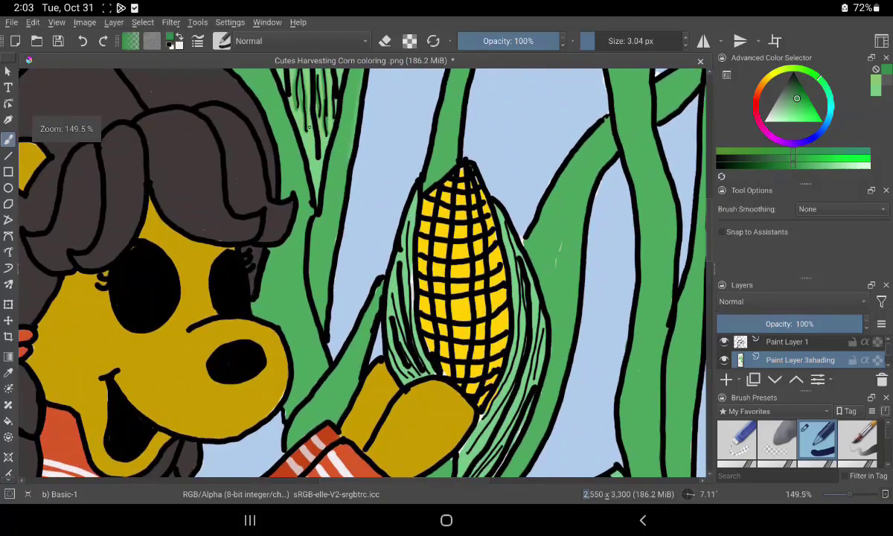
pyautogui.scroll(2, 499, 312)
pyautogui.scroll(2, 498, 313)
pyautogui.scroll(2, 498, 313)
pyautogui.scroll(1, 520, 320)
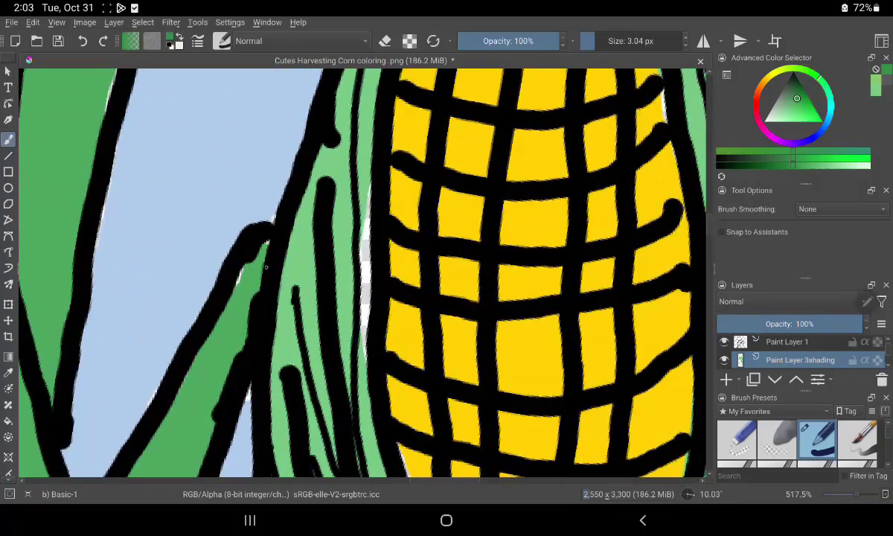
# Sample the husk's light green, fill the gap beside the cob, and streak the husk strands
pyautogui.keyDown('ctrl'); pyautogui.click(346, 237); pyautogui.keyUp('ctrl')
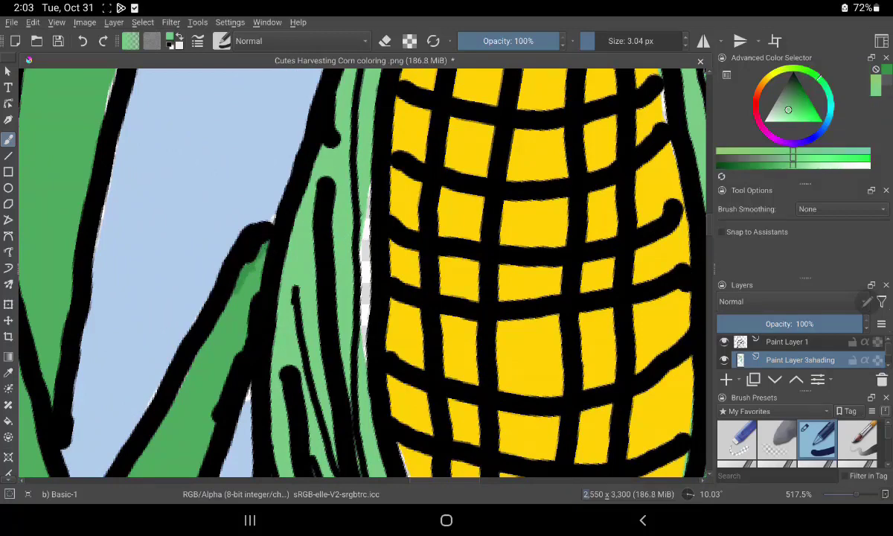
pyautogui.keyDown('ctrl'); pyautogui.click(367, 186); pyautogui.keyUp('ctrl')
pyautogui.moveTo(367, 186); pyautogui.dragTo(367, 345)
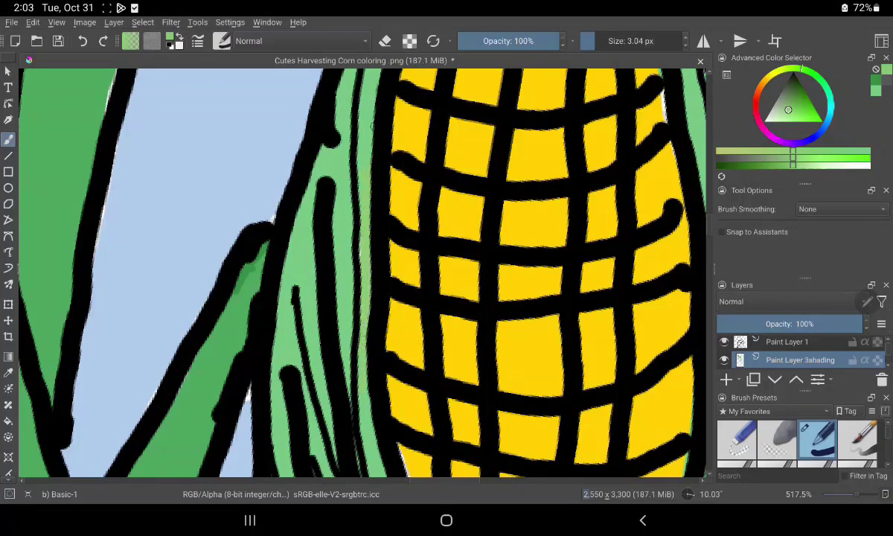
pyautogui.moveTo(319, 409); pyautogui.dragTo(303, 283)
pyautogui.moveTo(322, 392); pyautogui.dragTo(310, 203)
# Choose a darker green in the Advanced Color Selector and paint strokes down the husk strands
pyautogui.click(821, 76)
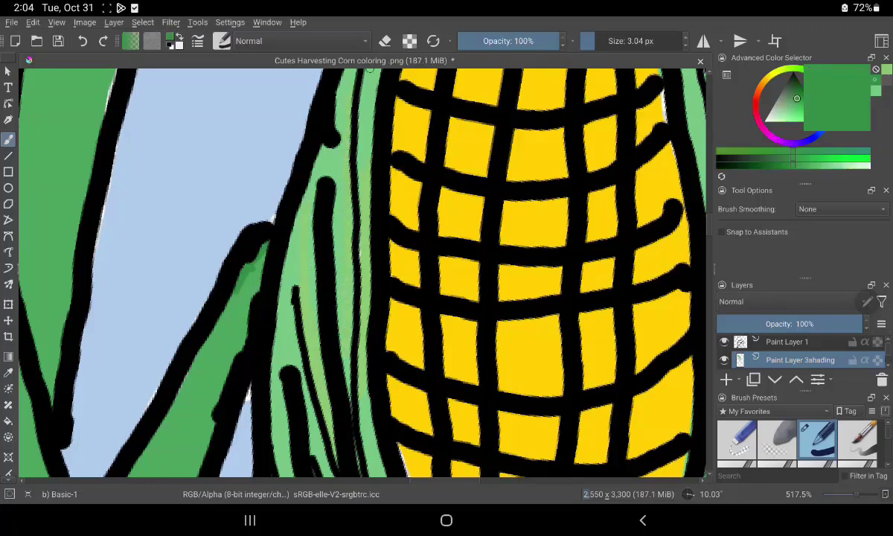
pyautogui.click(796, 99)
pyautogui.moveTo(286, 264); pyautogui.dragTo(325, 416)
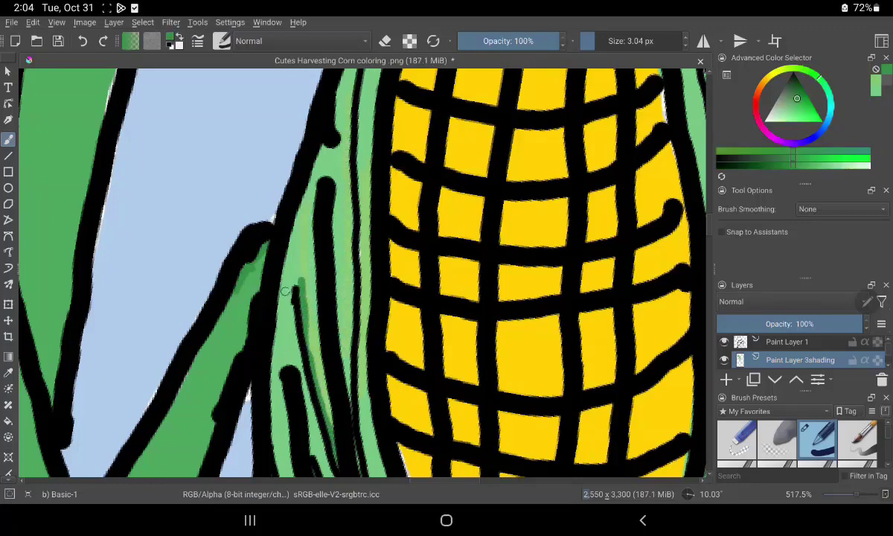
pyautogui.moveTo(294, 277); pyautogui.dragTo(320, 456)
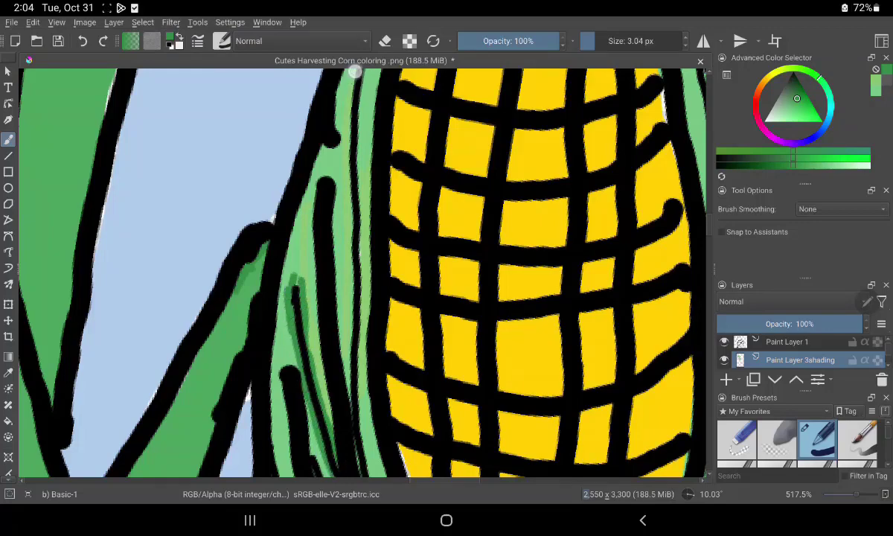
pyautogui.moveTo(355, 72)
pyautogui.mouseDown()
pyautogui.moveTo(344, 183)
pyautogui.moveTo(346, 379)
pyautogui.mouseUp()
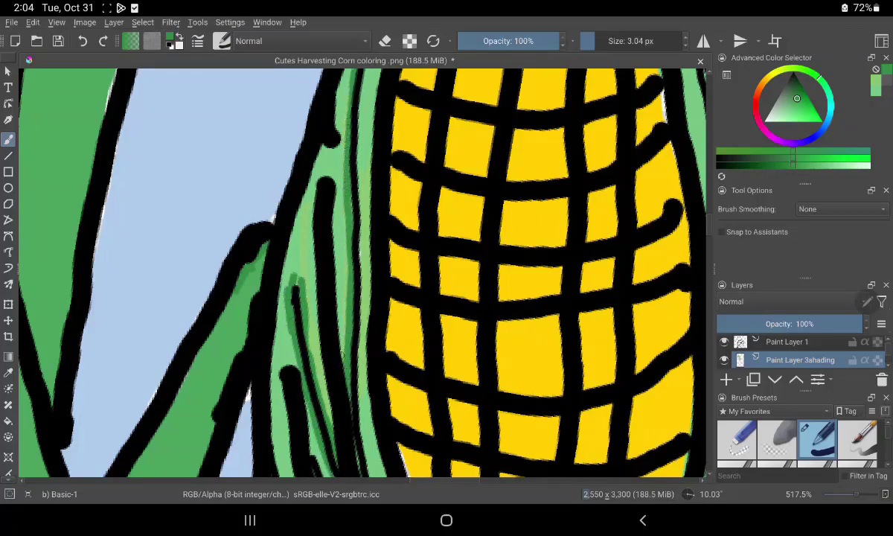
pyautogui.moveTo(521, 165); pyautogui.dragTo(491, 150)
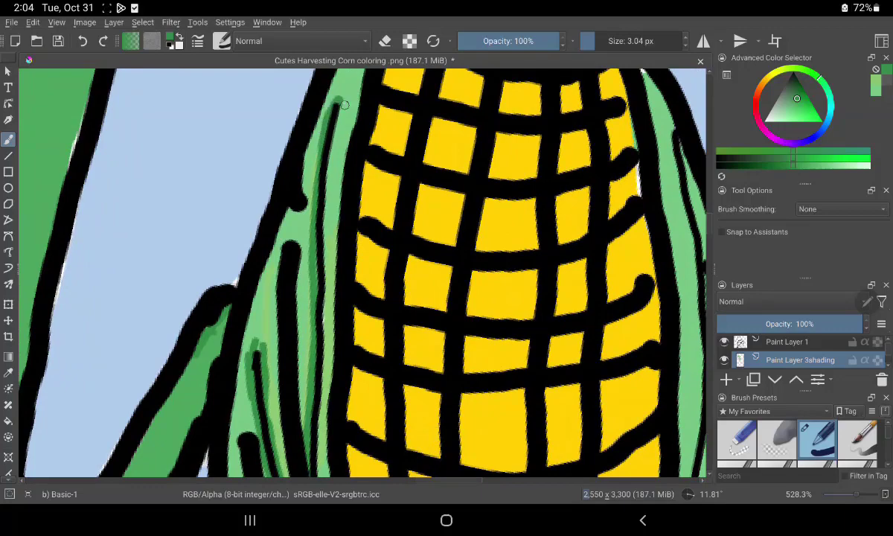
pyautogui.moveTo(344, 105)
pyautogui.mouseDown()
pyautogui.moveTo(321, 195)
pyautogui.moveTo(312, 425)
pyautogui.moveTo(301, 455)
pyautogui.mouseUp()
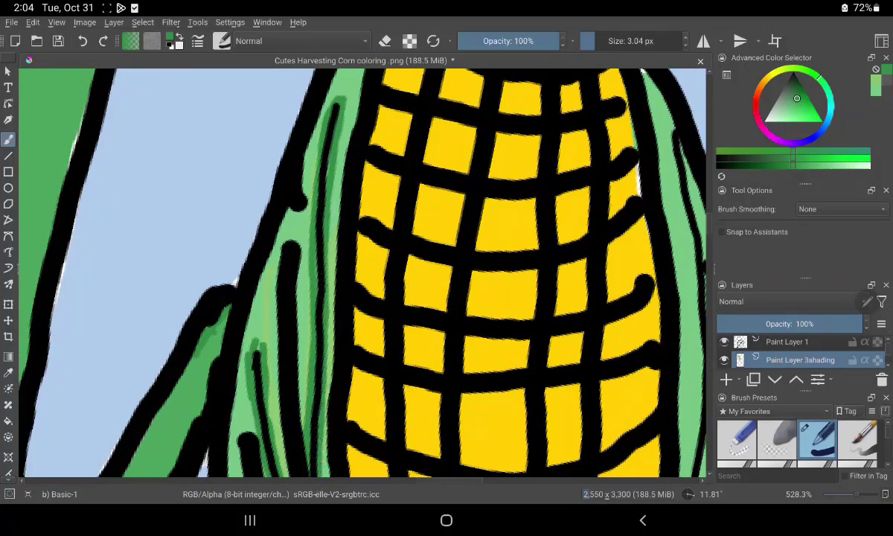
# Undo a stray stroke on the corn and add dark shading strokes along the lower husk
pyautogui.moveTo(447, 223); pyautogui.dragTo(491, 231)
pyautogui.moveTo(462, 97)
pyautogui.mouseDown()
pyautogui.moveTo(476, 275)
pyautogui.moveTo(431, 245)
pyautogui.mouseUp()
pyautogui.hotkey('ctrl', 'z')
pyautogui.moveTo(324, 168); pyautogui.dragTo(391, 357)
pyautogui.moveTo(320, 202); pyautogui.dragTo(349, 316)
pyautogui.moveTo(331, 220); pyautogui.dragTo(359, 345)
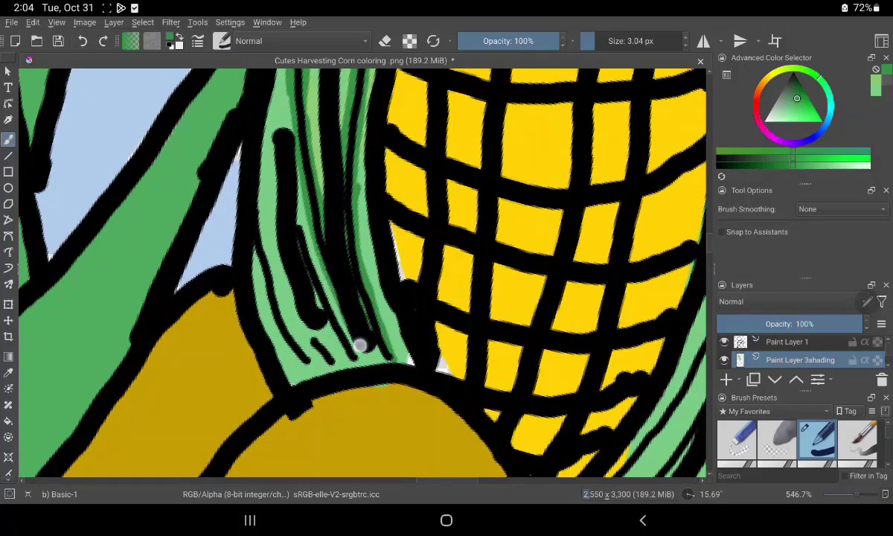
# Rework the dark strokes on the lower husk strands and darken the left strands
pyautogui.moveTo(298, 277); pyautogui.dragTo(335, 333)
pyautogui.moveTo(292, 234); pyautogui.dragTo(331, 339)
pyautogui.moveTo(234, 209); pyautogui.dragTo(298, 343)
pyautogui.moveTo(251, 236)
pyautogui.mouseDown()
pyautogui.moveTo(307, 366)
pyautogui.moveTo(274, 192)
pyautogui.mouseUp()
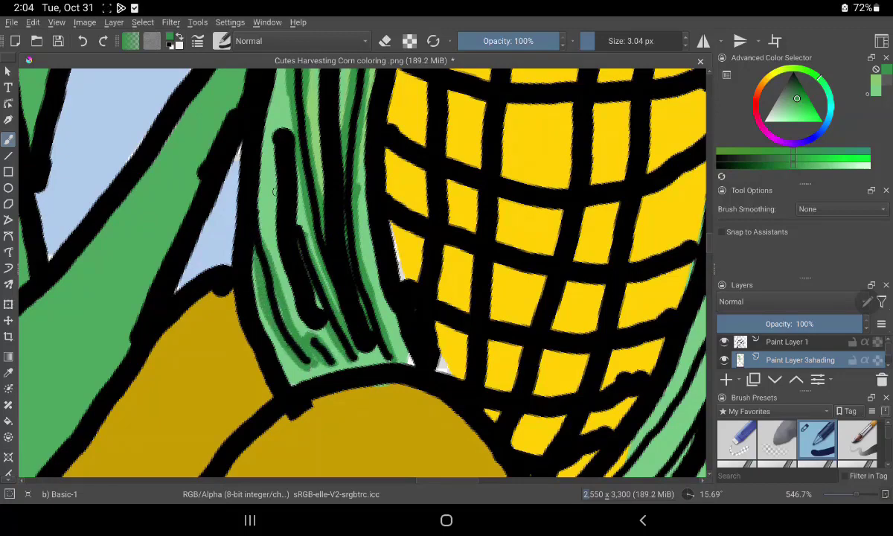
# Brighten the left husk strands and the lower-right tip with a lighter, softer green
pyautogui.keyDown('ctrl'); pyautogui.click(274, 192); pyautogui.keyUp('ctrl')
pyautogui.moveTo(269, 147)
pyautogui.mouseDown()
pyautogui.moveTo(300, 285)
pyautogui.moveTo(278, 354)
pyautogui.mouseUp()
pyautogui.moveTo(388, 323); pyautogui.dragTo(410, 363)
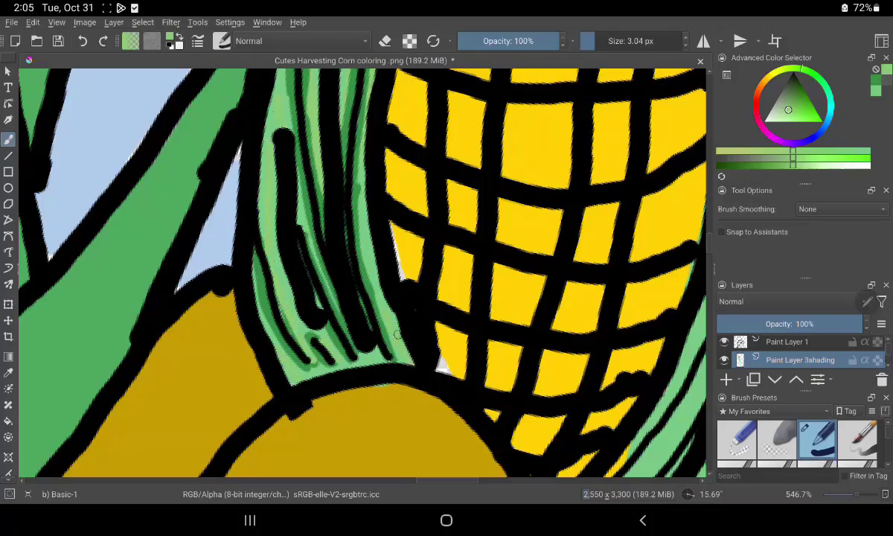
pyautogui.moveTo(335, 283)
pyautogui.mouseDown()
pyautogui.moveTo(486, 284)
pyautogui.moveTo(462, 241)
pyautogui.moveTo(392, 216)
pyautogui.mouseUp()
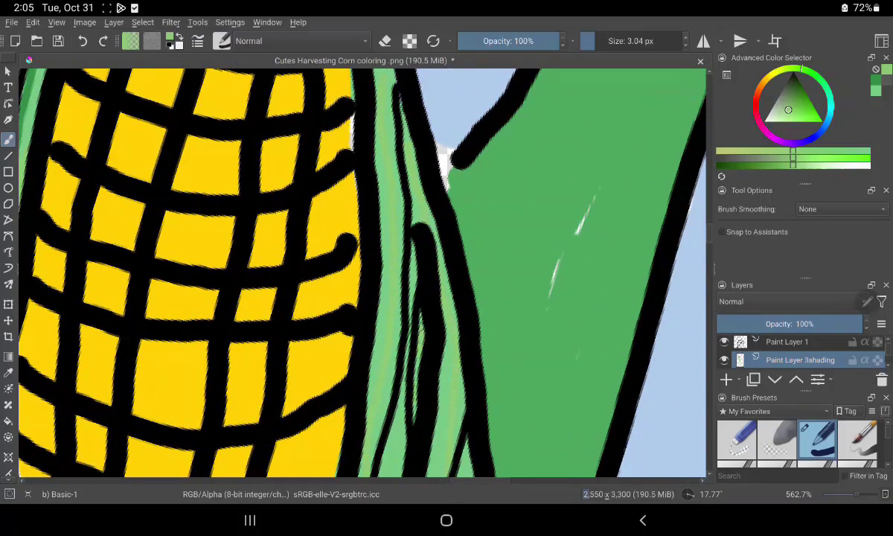
# Try light-green strokes along the leaf outline, then undo them
pyautogui.moveTo(449, 71); pyautogui.dragTo(437, 148)
pyautogui.moveTo(453, 210); pyautogui.dragTo(501, 134)
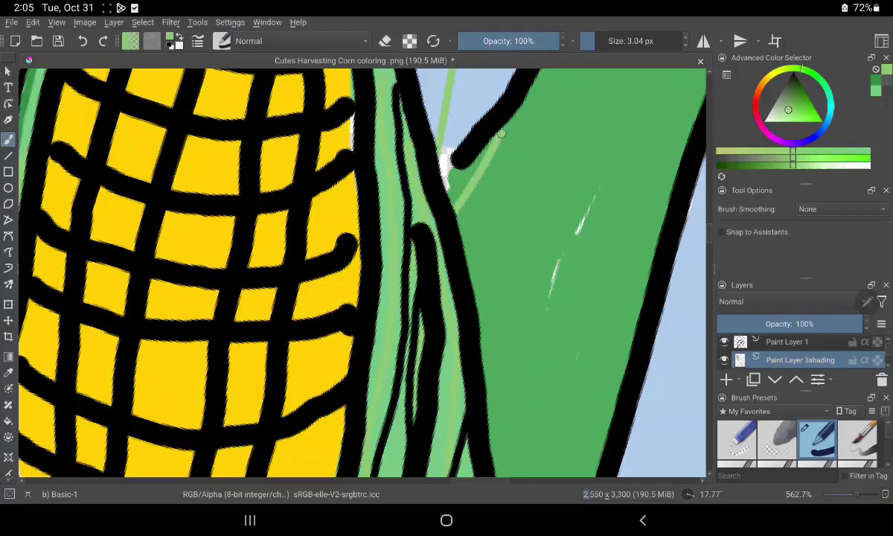
pyautogui.click(82, 41)
pyautogui.click(82, 41)
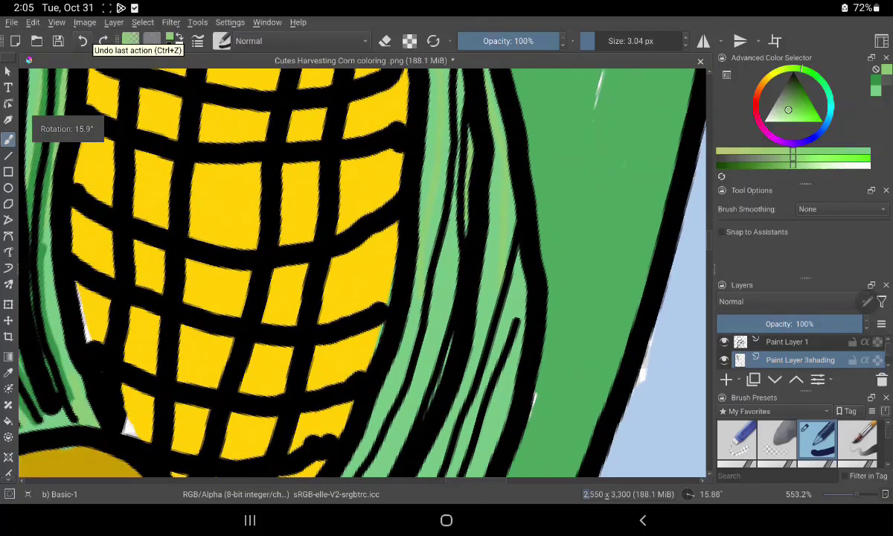
pyautogui.click(82, 41)
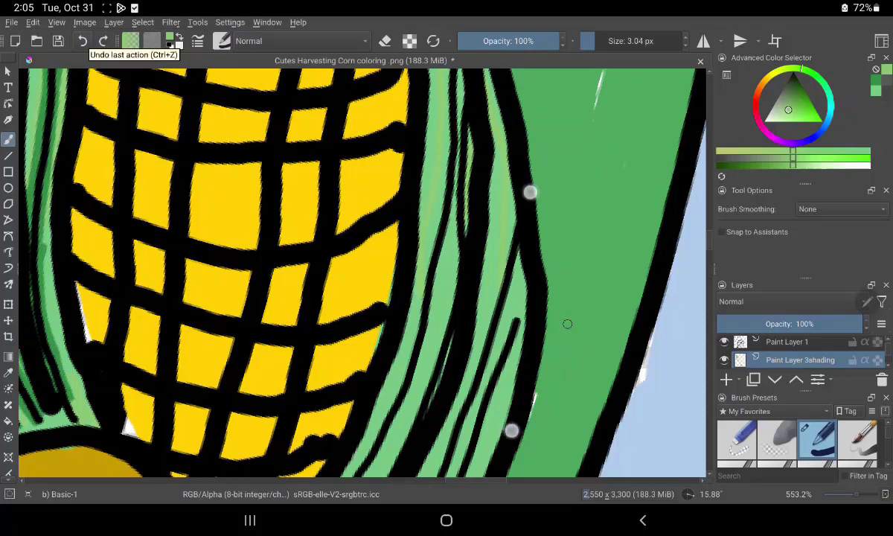
pyautogui.moveTo(512, 429)
pyautogui.mouseDown()
pyautogui.moveTo(528, 269)
pyautogui.moveTo(548, 291)
pyautogui.moveTo(594, 209)
pyautogui.mouseUp()
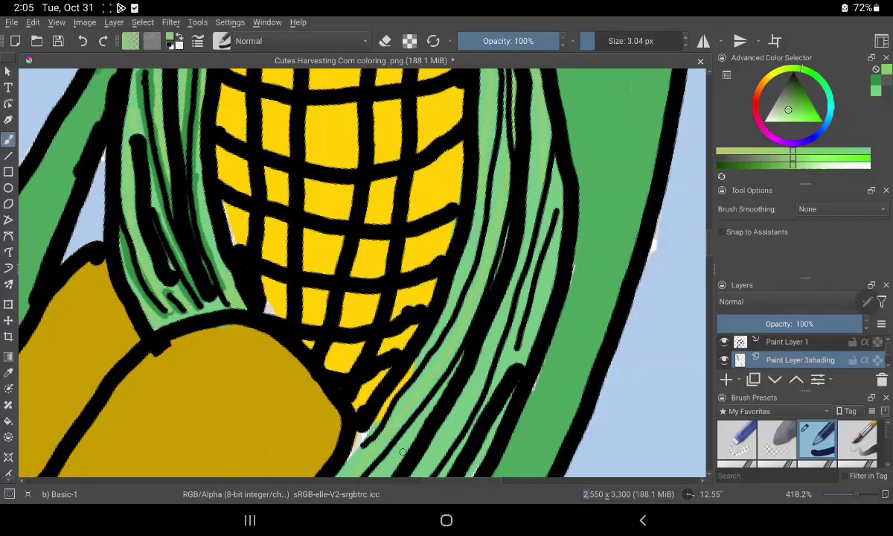
# Fill the pale gap at the leaf's lower-left edge and add a faint darker green husk stroke
pyautogui.moveTo(354, 443); pyautogui.dragTo(407, 370)
pyautogui.scroll(-5, 431, 338)
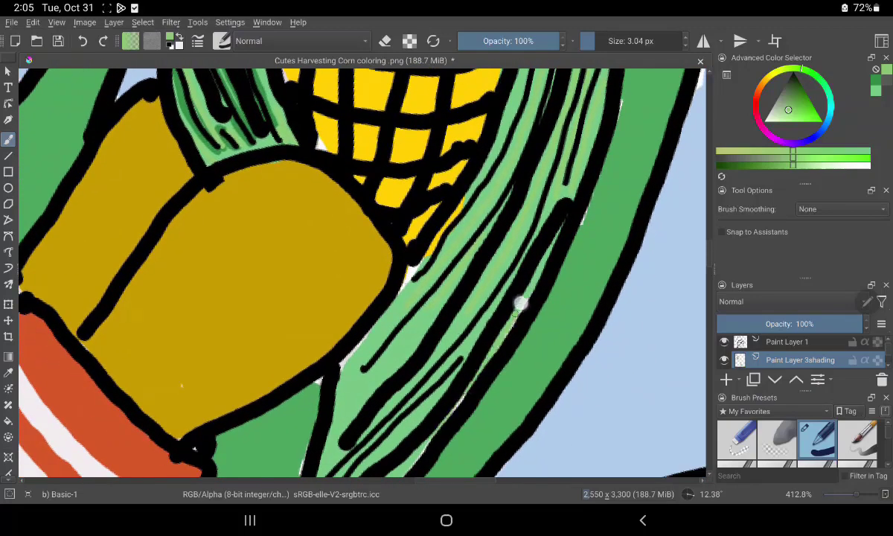
pyautogui.moveTo(366, 399); pyautogui.dragTo(468, 342)
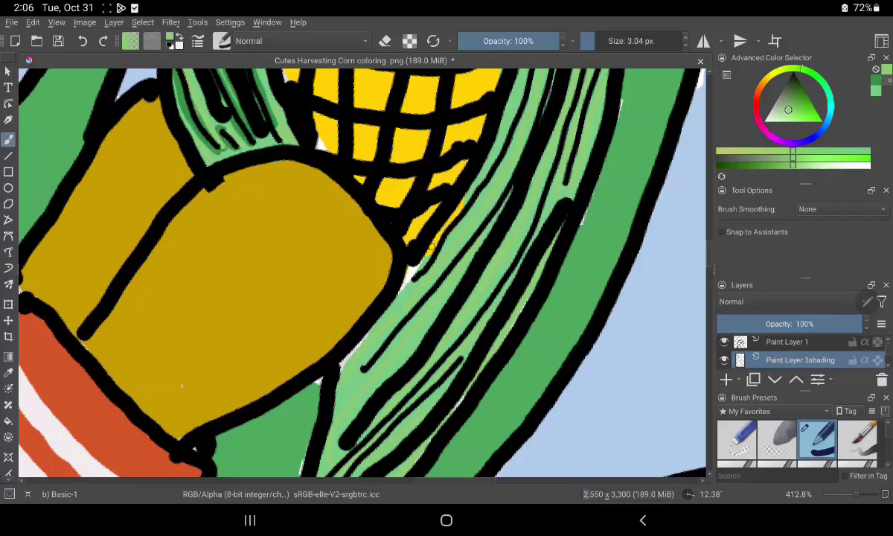
pyautogui.click(875, 91)
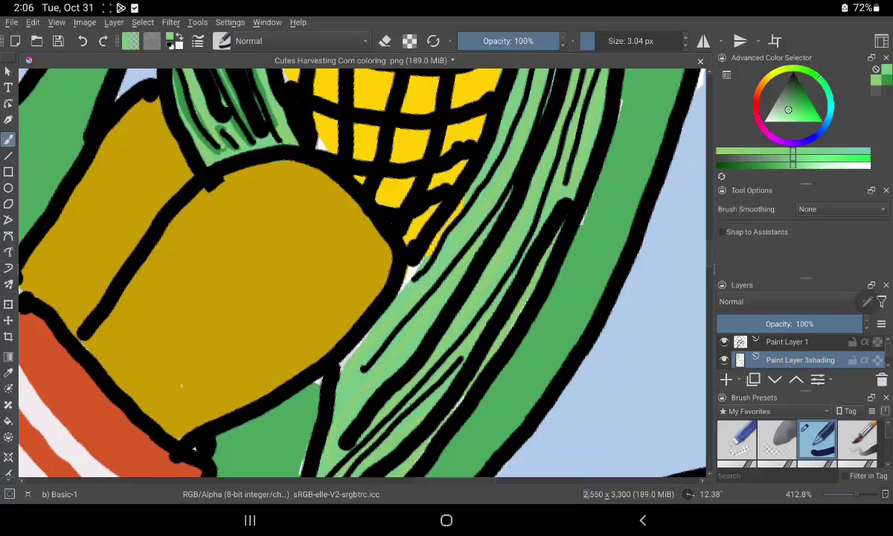
# Pick a slightly lighter green and paint long shading strokes up the leaf toward the corn
pyautogui.click(796, 99)
pyautogui.moveTo(362, 366)
pyautogui.mouseDown()
pyautogui.moveTo(473, 235)
pyautogui.moveTo(497, 138)
pyautogui.mouseUp()
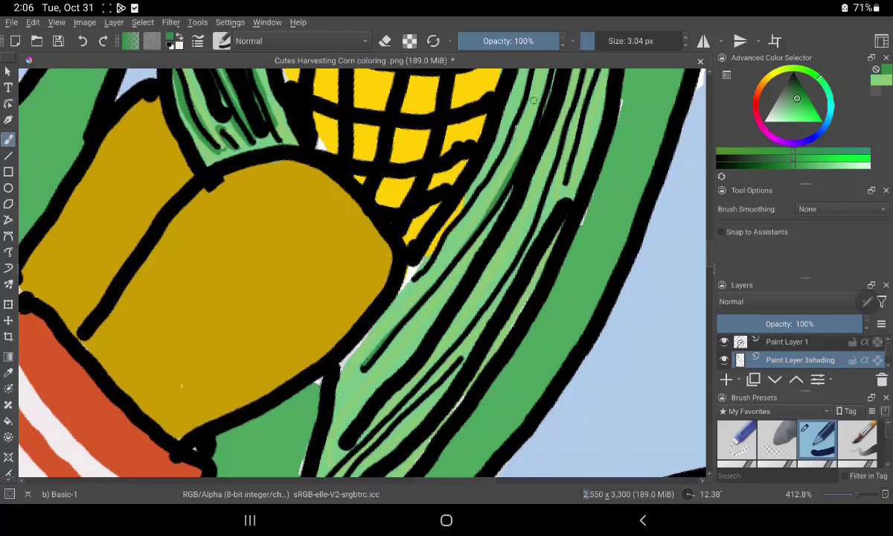
pyautogui.moveTo(409, 250); pyautogui.dragTo(525, 105)
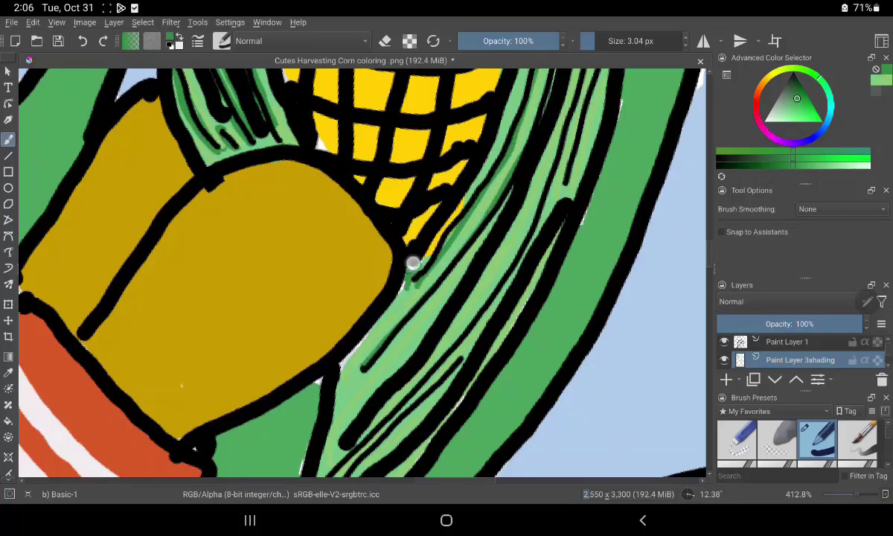
pyautogui.moveTo(413, 262); pyautogui.dragTo(402, 291)
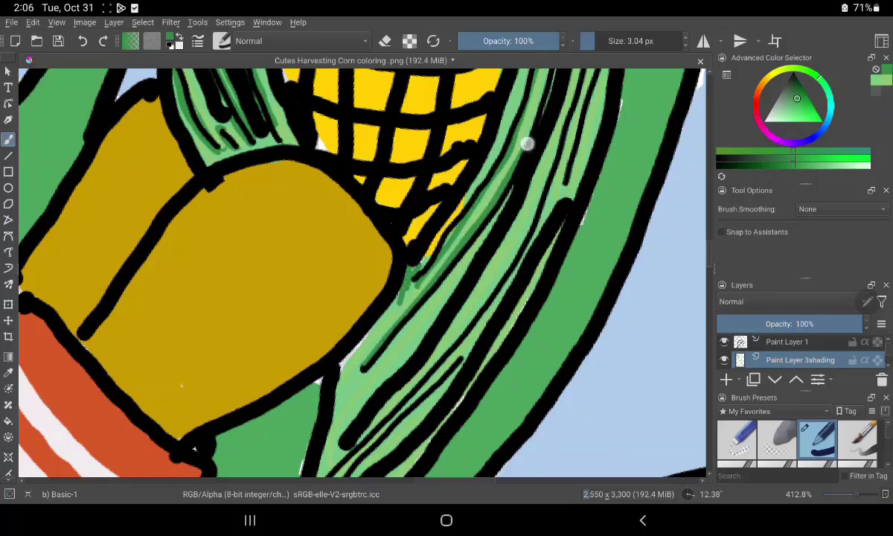
pyautogui.moveTo(371, 366); pyautogui.dragTo(515, 186)
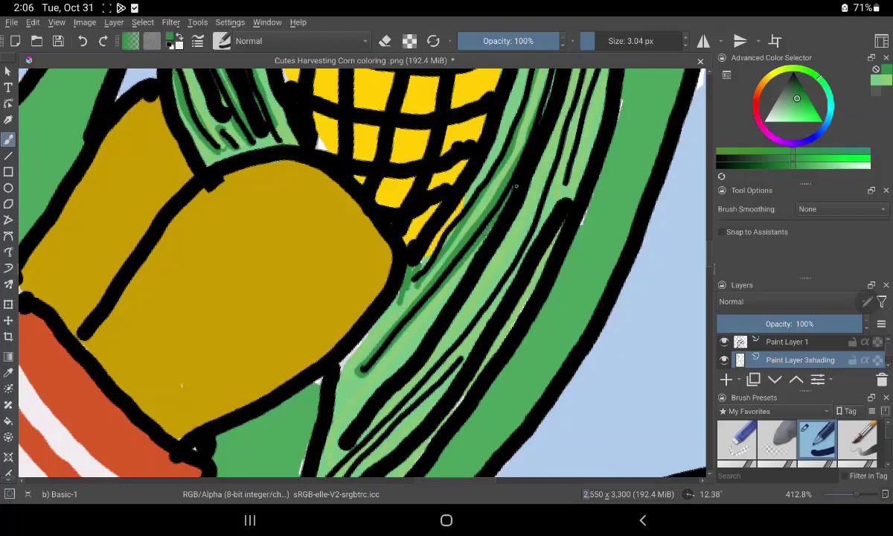
pyautogui.moveTo(372, 369)
pyautogui.mouseDown()
pyautogui.moveTo(467, 317)
pyautogui.moveTo(540, 197)
pyautogui.mouseUp()
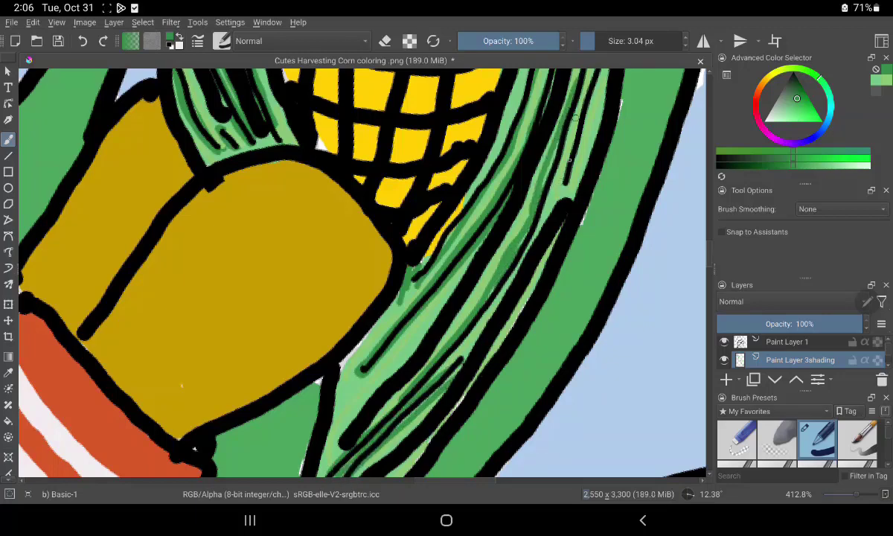
# Shade the leaf's inner edge with green, then sample the leaf's lighter green with P
pyautogui.scroll(-1, 558, 208)
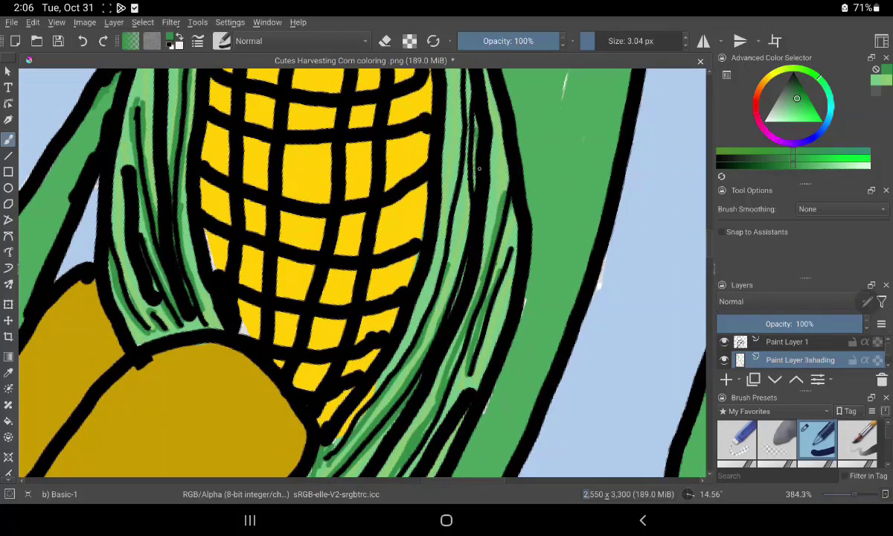
pyautogui.moveTo(458, 74); pyautogui.dragTo(451, 178)
pyautogui.moveTo(435, 125); pyautogui.dragTo(419, 324)
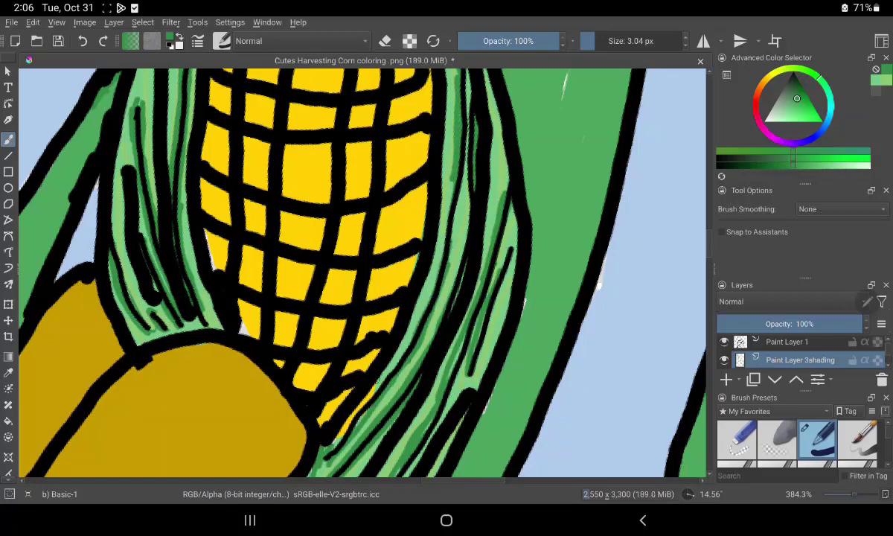
pyautogui.press('p')
pyautogui.click(472, 150)
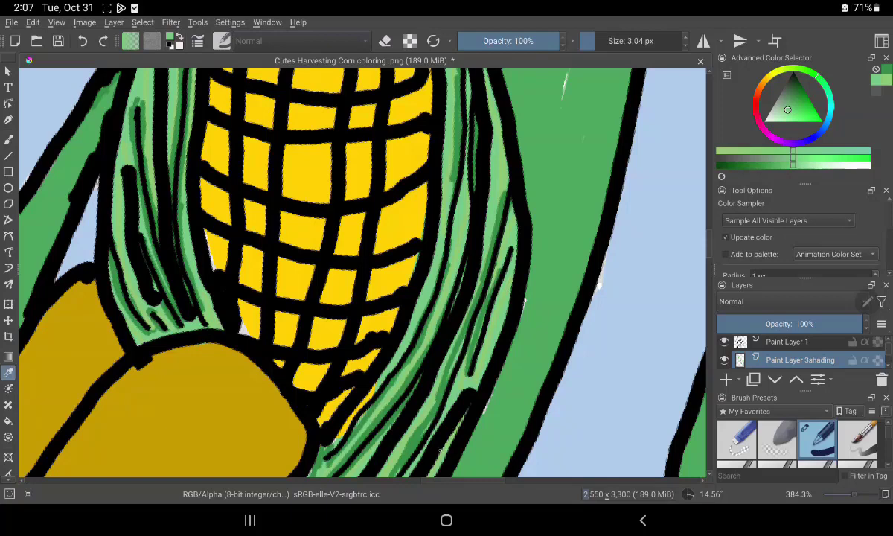
# Lighten the sampled green slightly and paint a light green stroke near the cob's lower edge
pyautogui.click(790, 101)
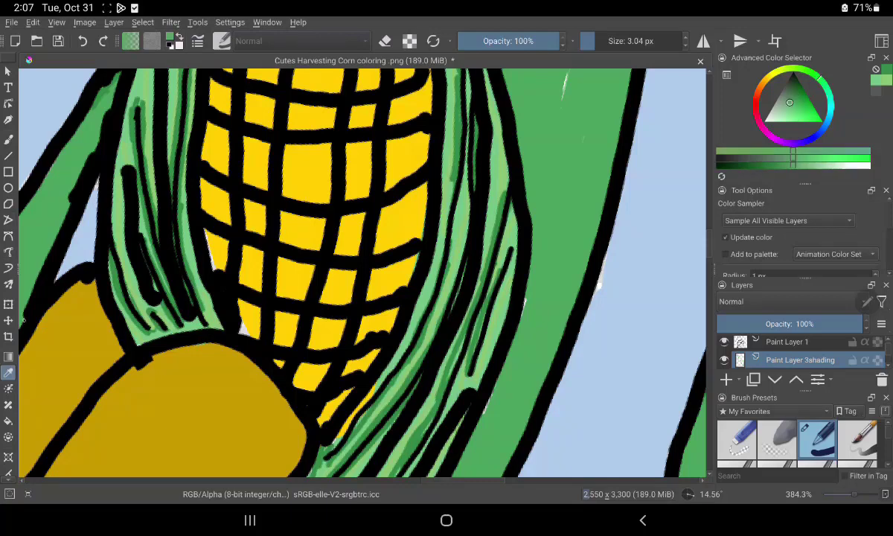
pyautogui.press('b')
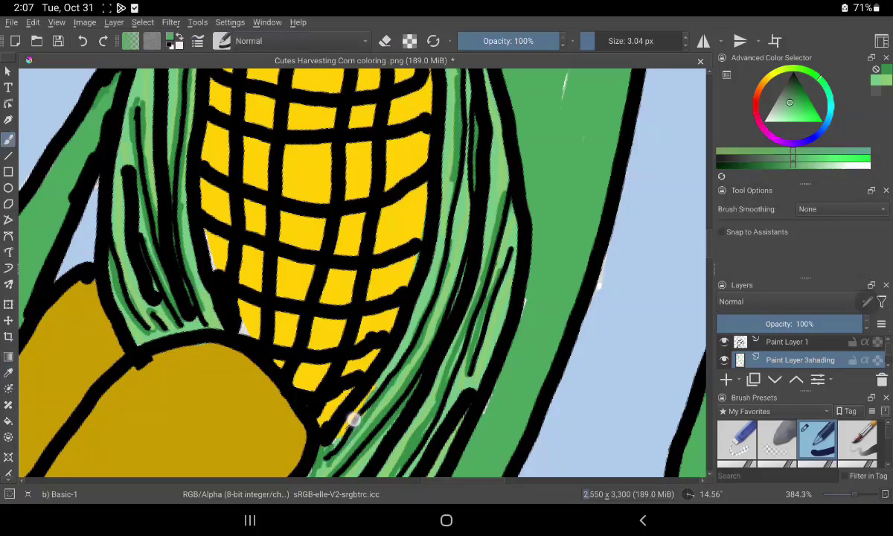
pyautogui.moveTo(350, 364); pyautogui.dragTo(308, 420)
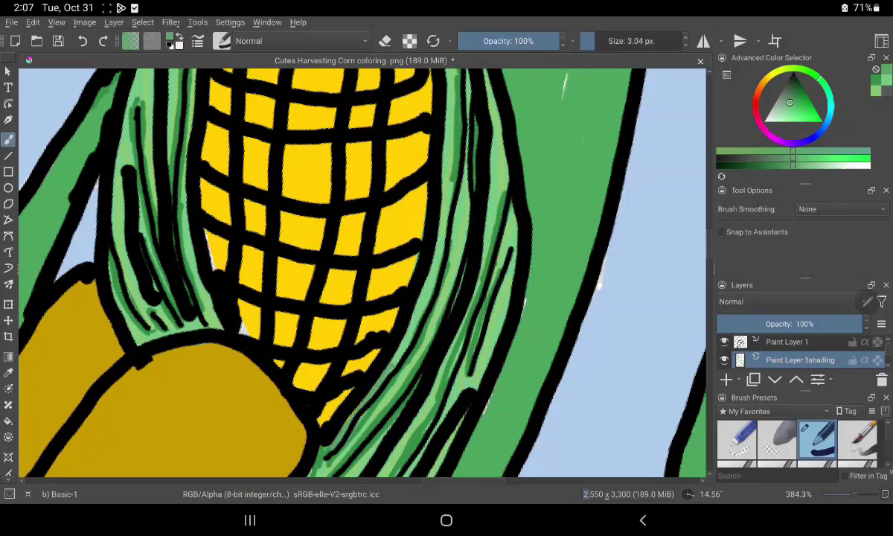
pyautogui.scroll(1, 796, 439)
pyautogui.scroll(-2, 795, 443)
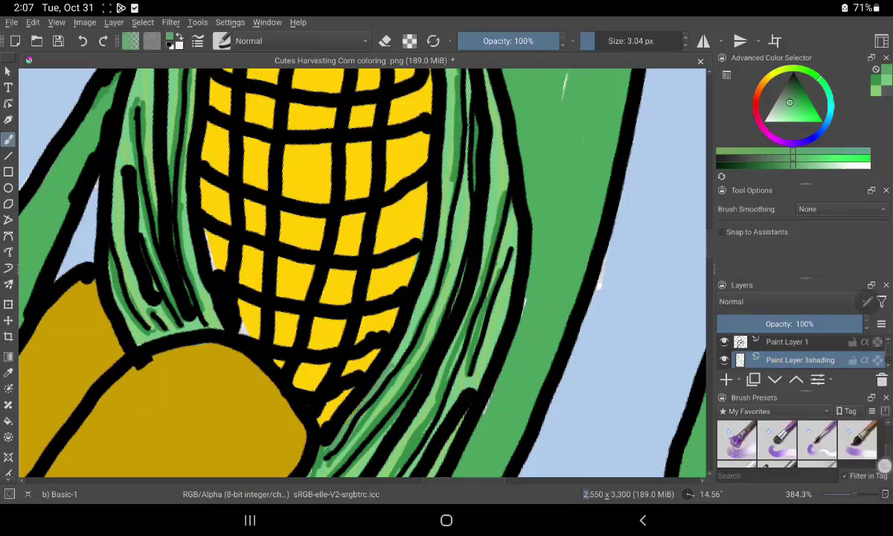
# Blend the leaf strands near the lower corn with the Distort Move smearing brush
pyautogui.click(776, 446)
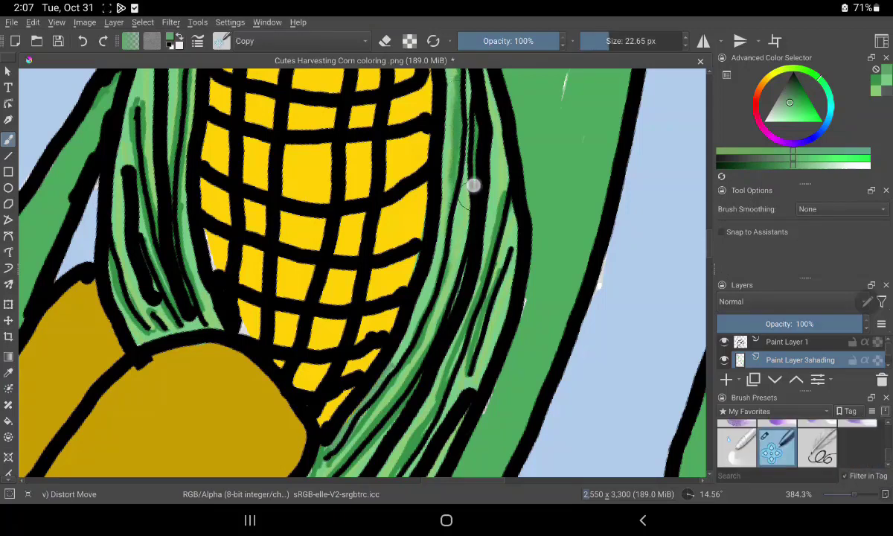
pyautogui.moveTo(442, 256)
pyautogui.mouseDown()
pyautogui.moveTo(354, 435)
pyautogui.moveTo(376, 383)
pyautogui.moveTo(461, 316)
pyautogui.moveTo(495, 202)
pyautogui.mouseUp()
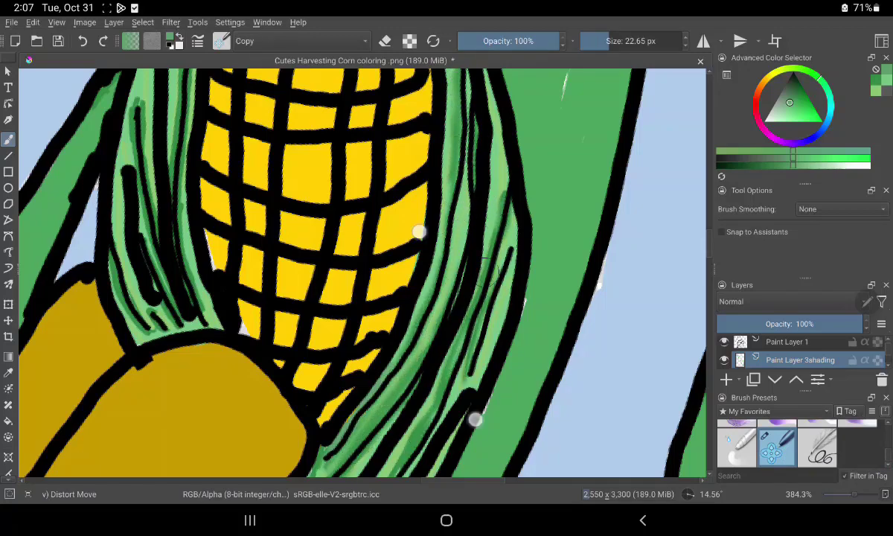
pyautogui.scroll(-5, 357, 268)
pyautogui.moveTo(411, 284); pyautogui.dragTo(320, 390)
pyautogui.moveTo(462, 263)
pyautogui.mouseDown()
pyautogui.moveTo(326, 373)
pyautogui.moveTo(341, 286)
pyautogui.moveTo(290, 360)
pyautogui.moveTo(326, 448)
pyautogui.mouseUp()
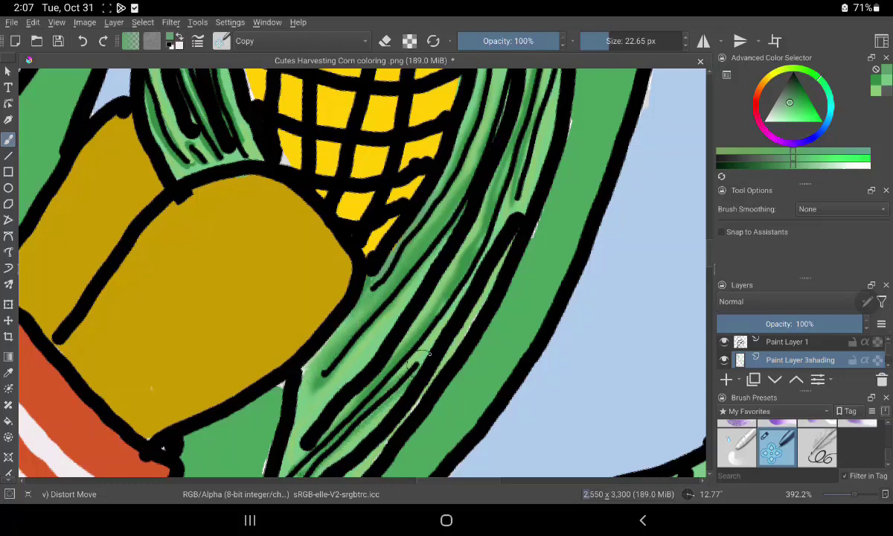
# Soften the dark strand edges in the leaf and browse the brush resource bundle list
pyautogui.scroll(-5, 357, 267)
pyautogui.moveTo(346, 289); pyautogui.dragTo(336, 344)
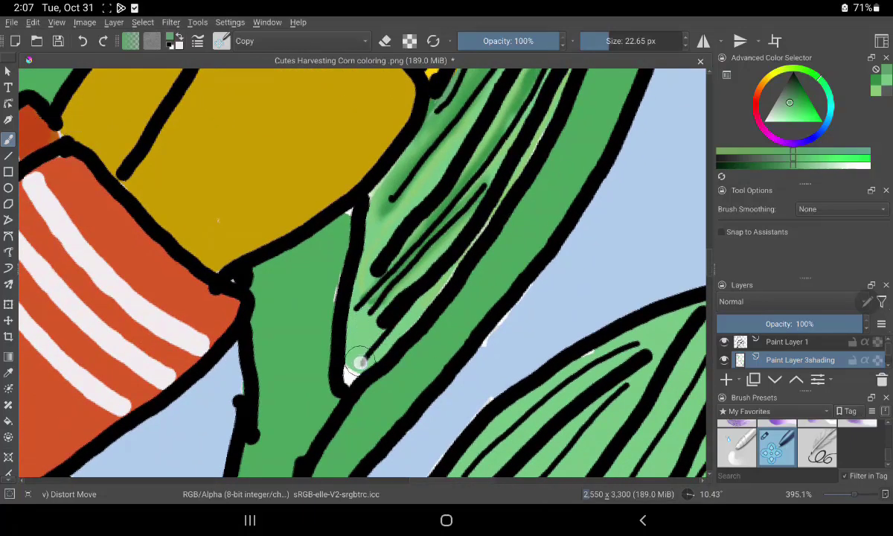
pyautogui.moveTo(342, 288); pyautogui.dragTo(357, 325)
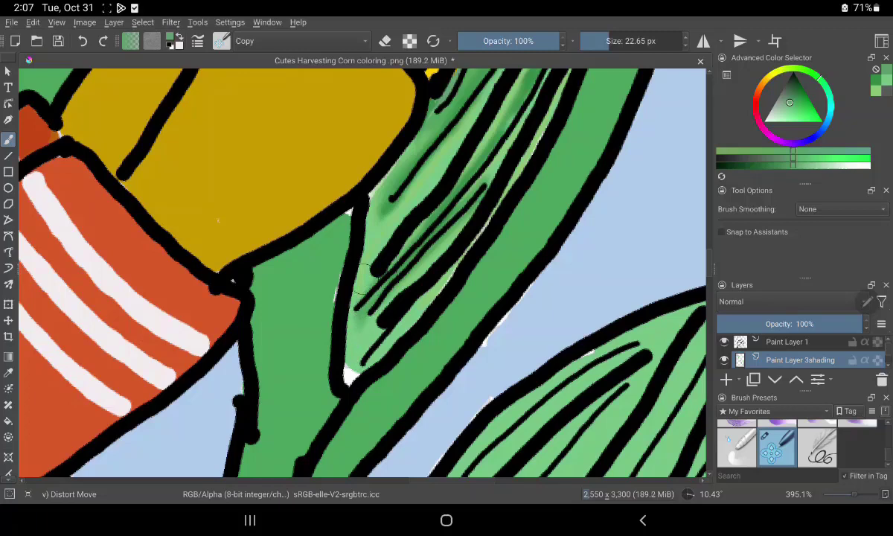
pyautogui.keyDown('ctrl'); pyautogui.click(342, 328); pyautogui.keyUp('ctrl')
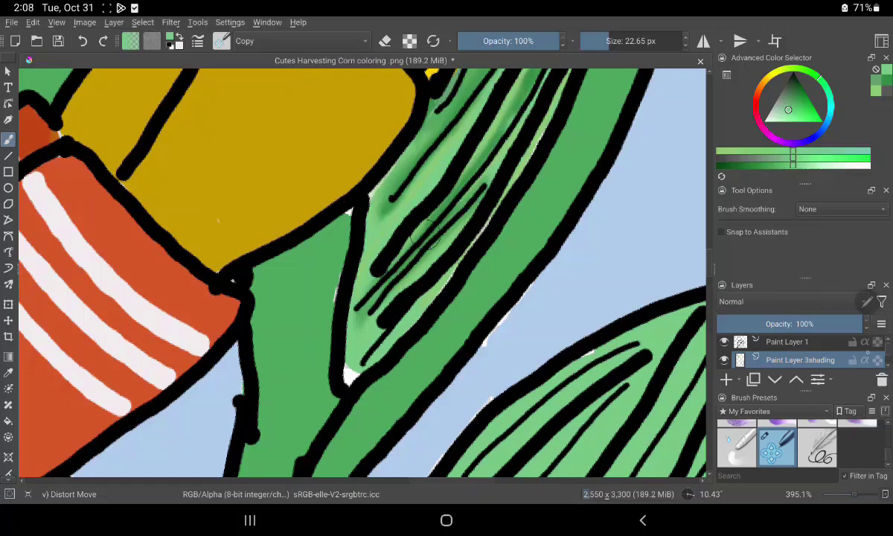
pyautogui.click(774, 410)
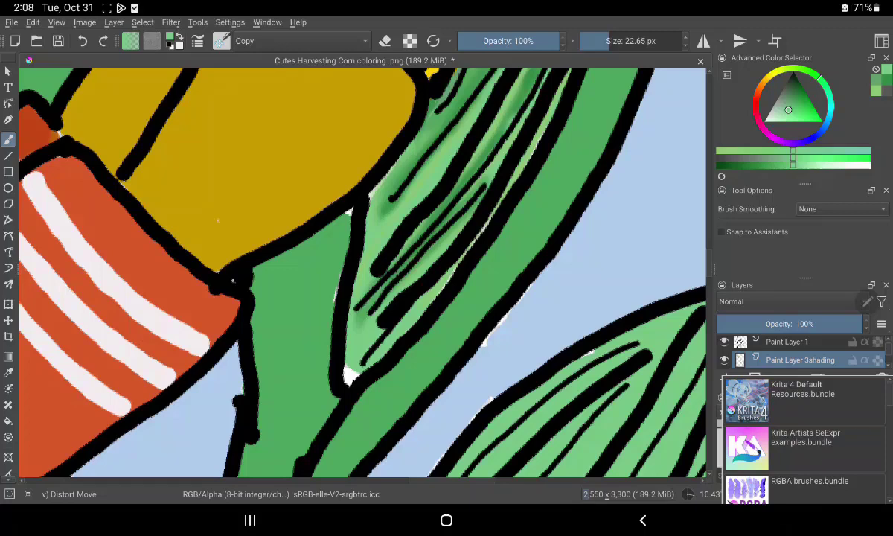
pyautogui.click(583, 463)
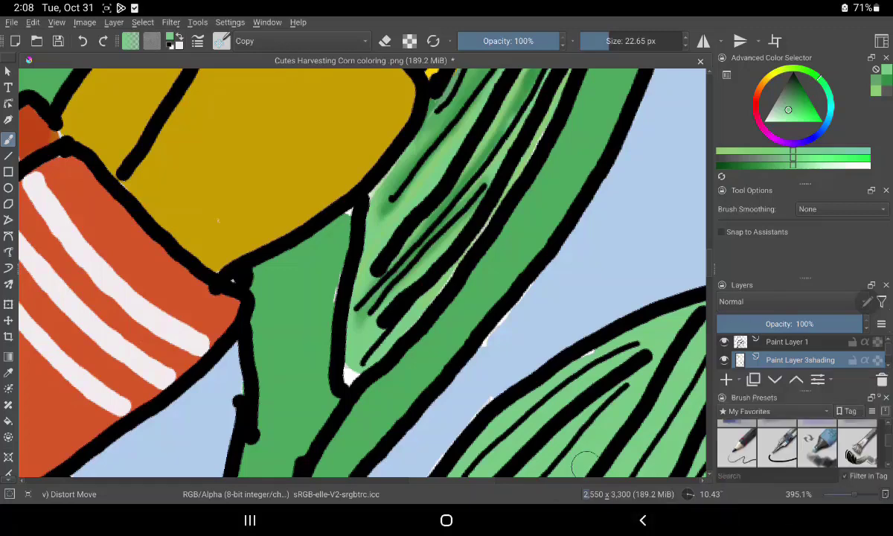
# Cover the white gap at the leaf's edge with the Basic-1 brush and resample a leaf green
pyautogui.click(817, 442)
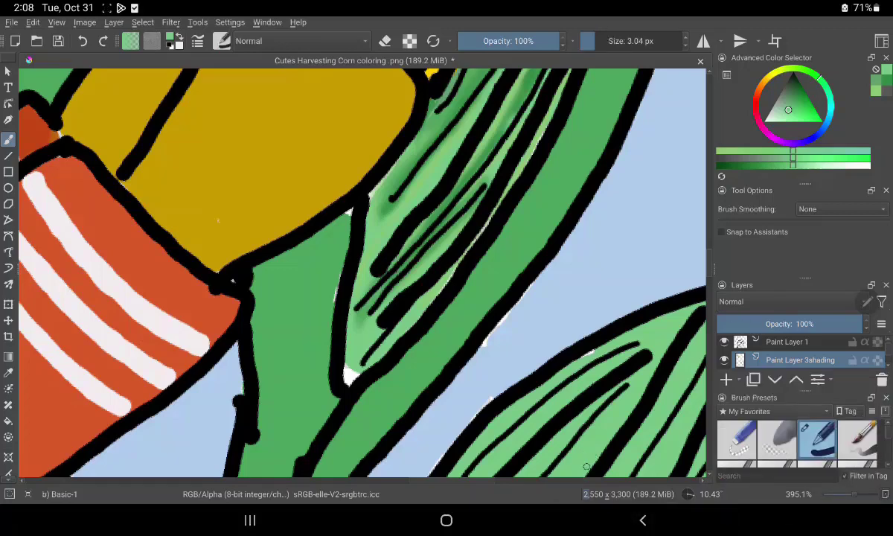
pyautogui.moveTo(355, 361); pyautogui.dragTo(348, 361)
pyautogui.click(8, 372)
pyautogui.click(301, 316)
pyautogui.press('b')
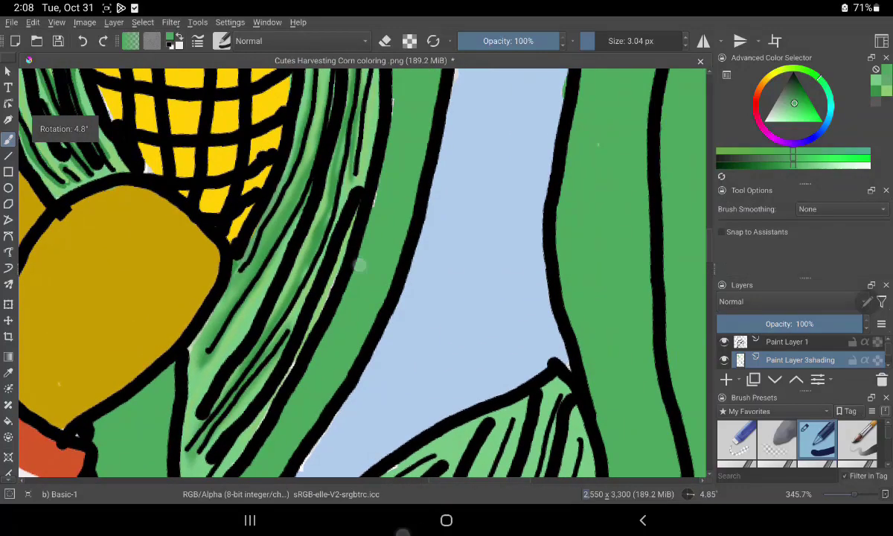
# Zoom out and pan to bring the whole corn cob into view
pyautogui.moveTo(573, 394); pyautogui.dragTo(426, 358)
pyautogui.moveTo(370, 360); pyautogui.dragTo(555, 445)
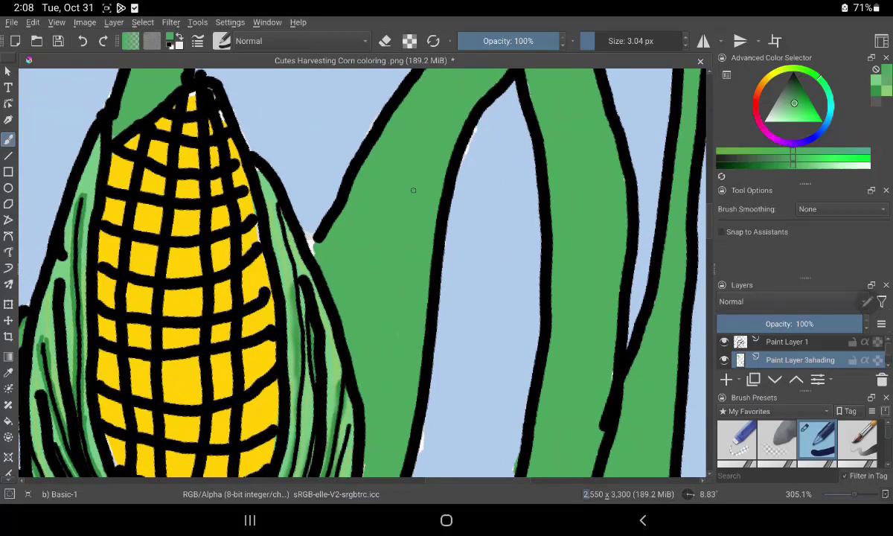
pyautogui.moveTo(420, 218); pyautogui.dragTo(410, 259)
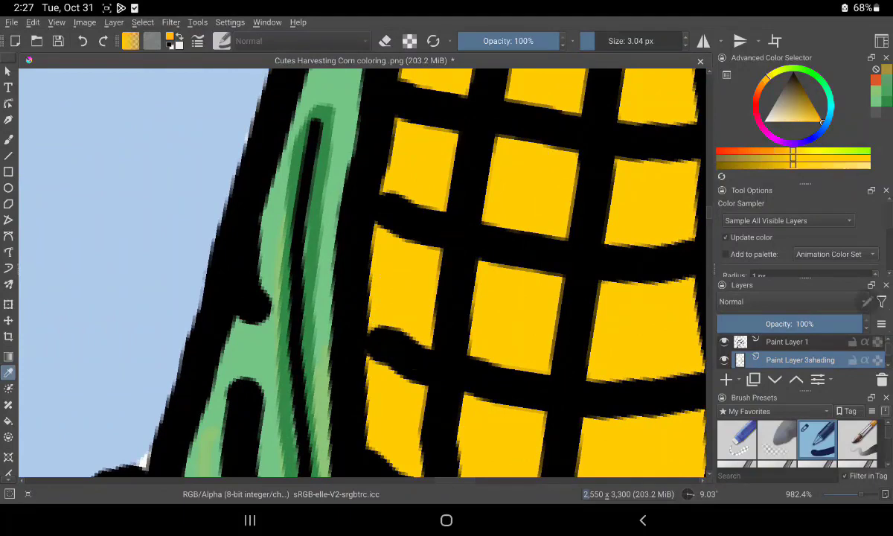
# Sample a darker brownish orange from the corn kernels as the painting colour
pyautogui.click(610, 230)
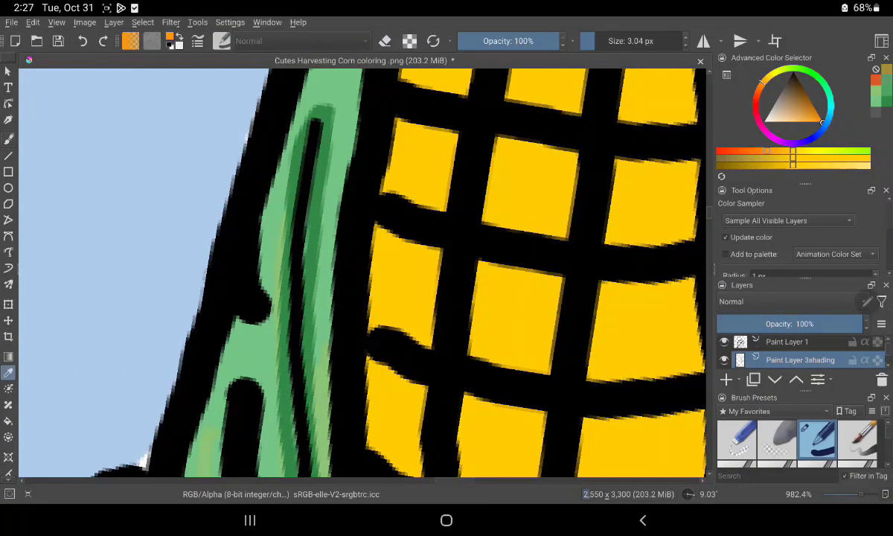